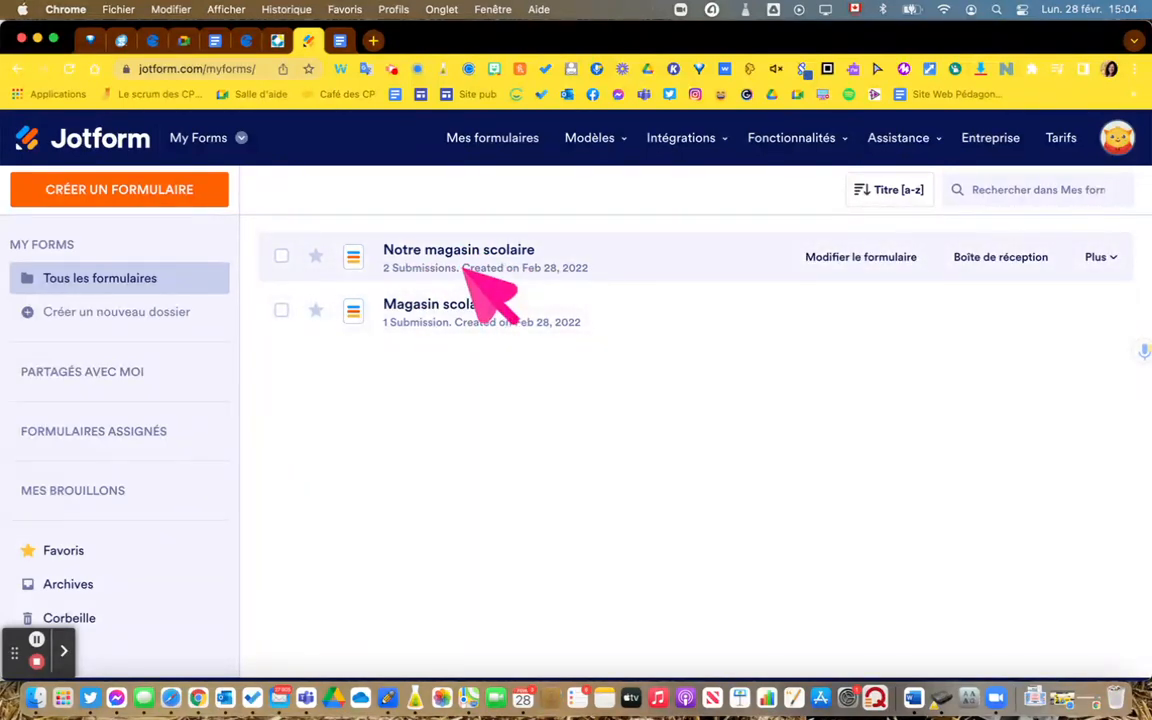
Step: Open the existing form "Notre magasin scolaire" in the form builder
click(701, 256)
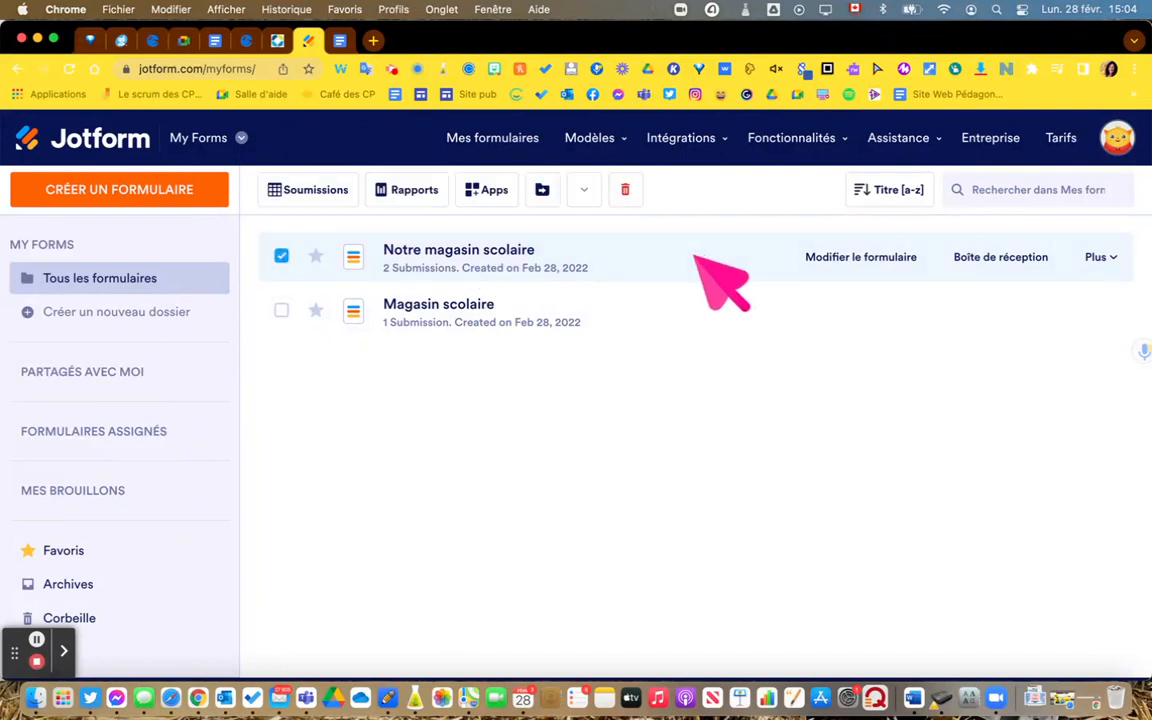
click(690, 250)
click(693, 254)
click(868, 262)
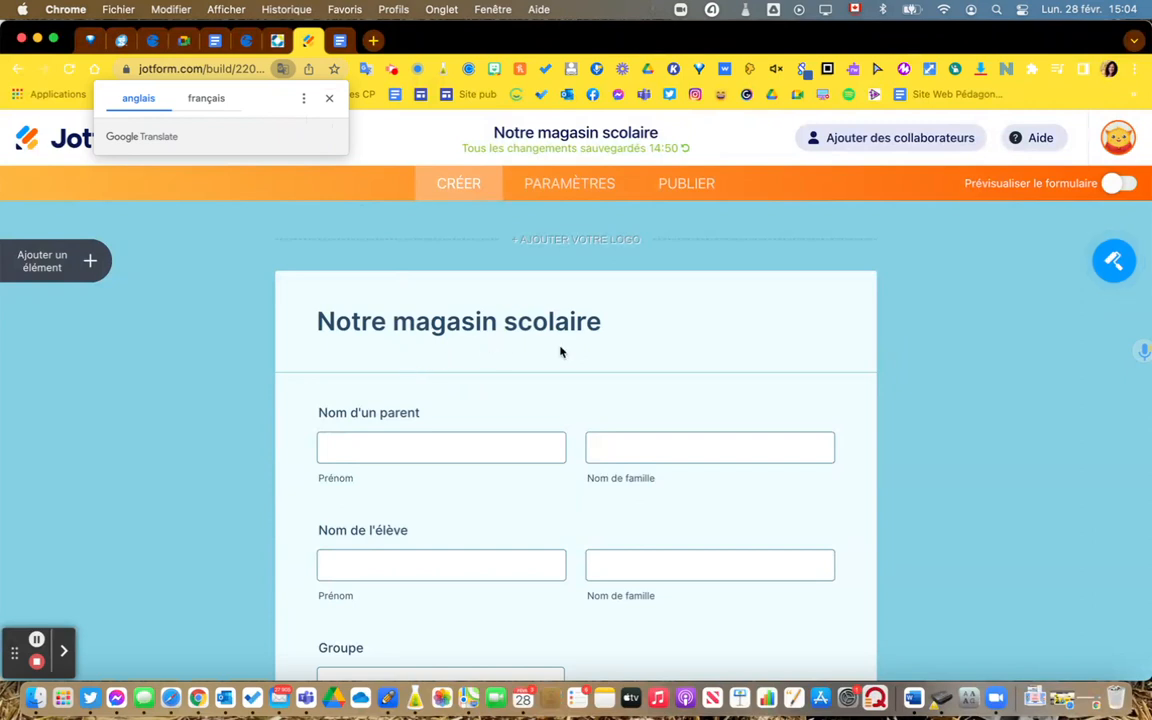
Step: Review the example form from its parent and student name fields through the product list to the order submission button
scroll(653, 436, down, 3)
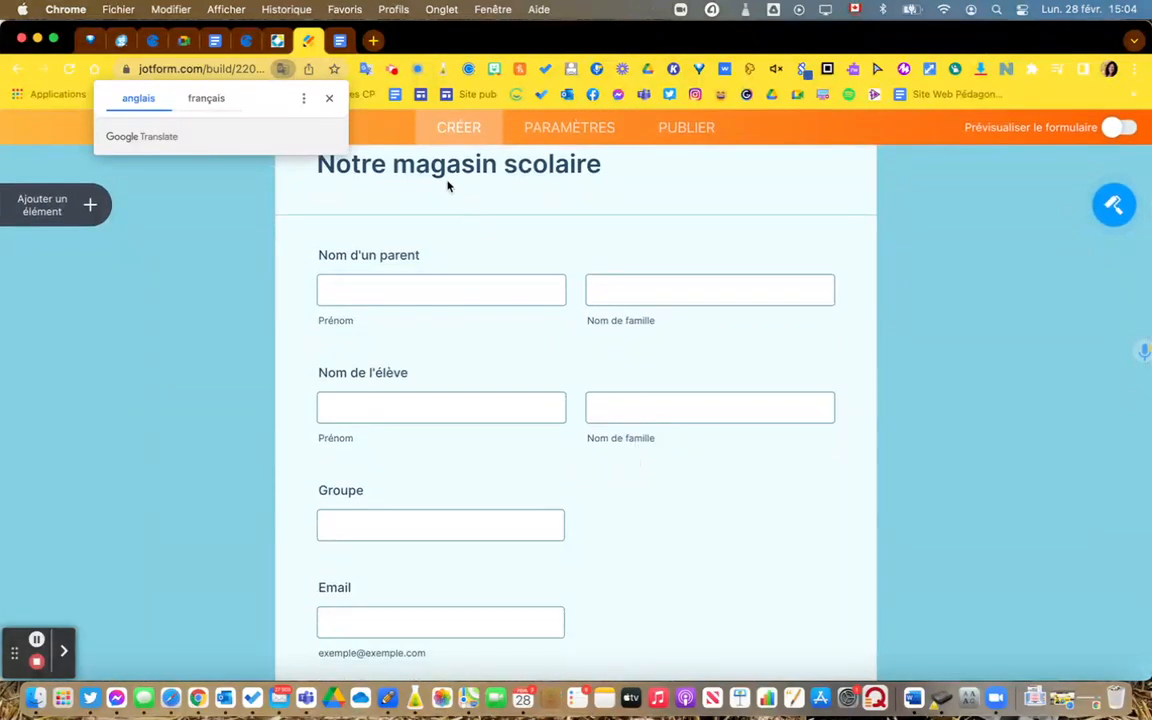
click(327, 99)
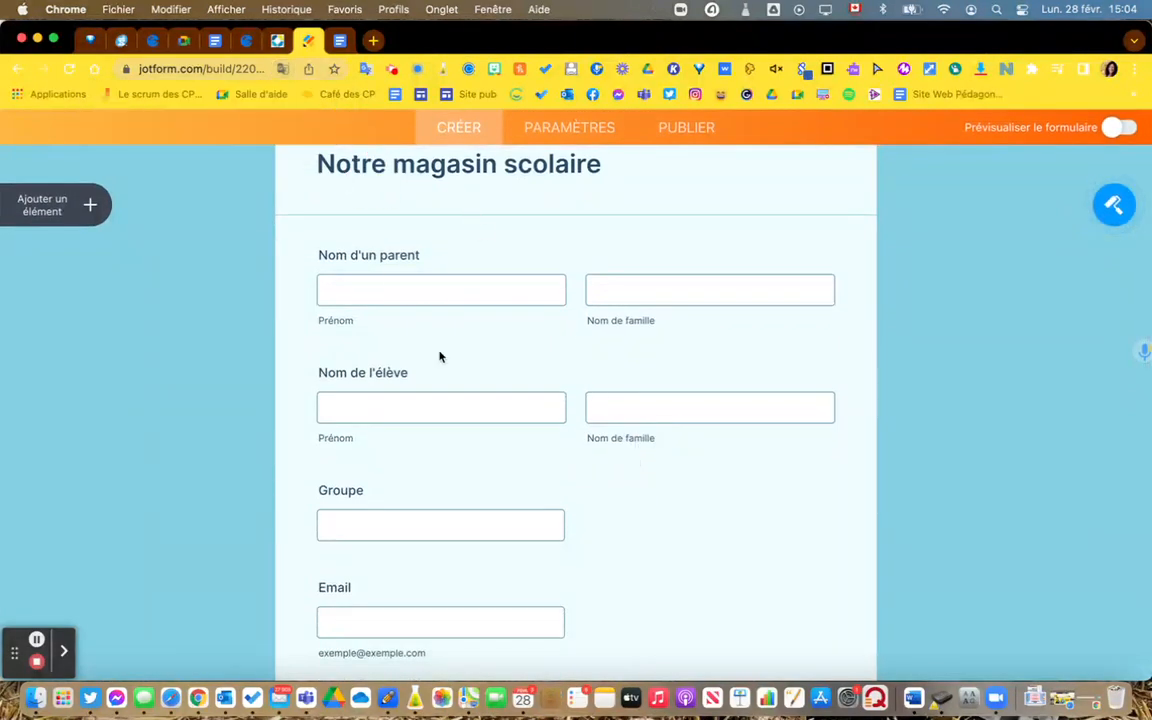
scroll(440, 380, down, 2)
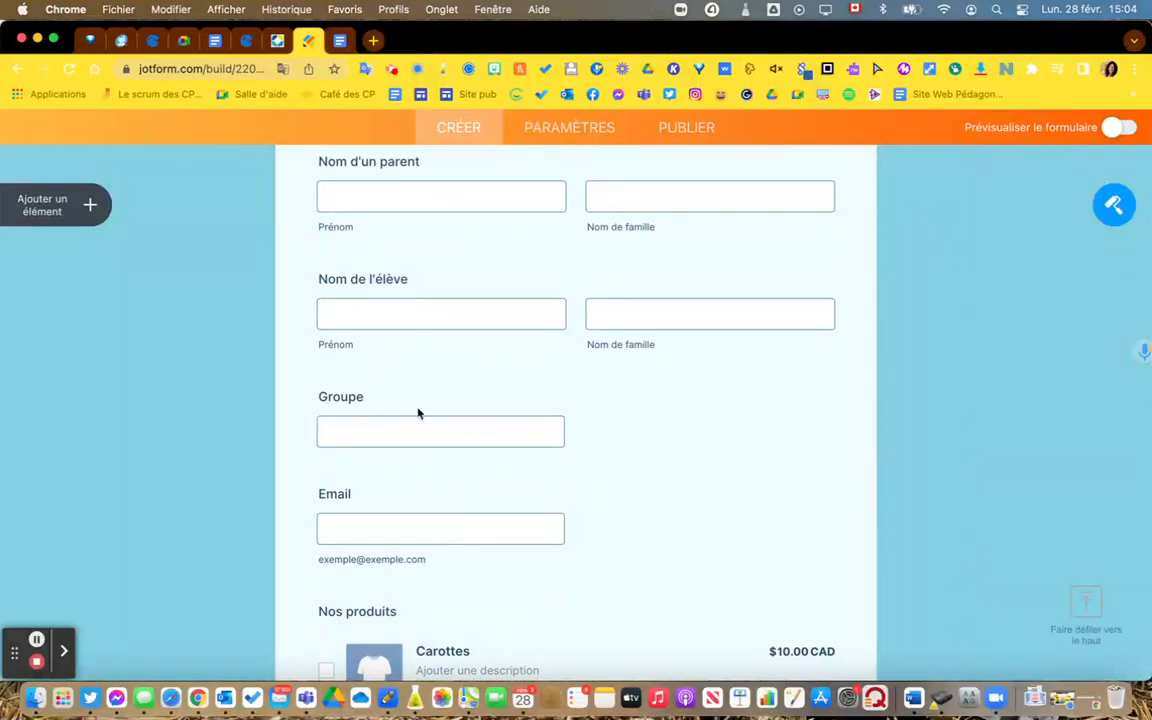
scroll(406, 442, down, 3)
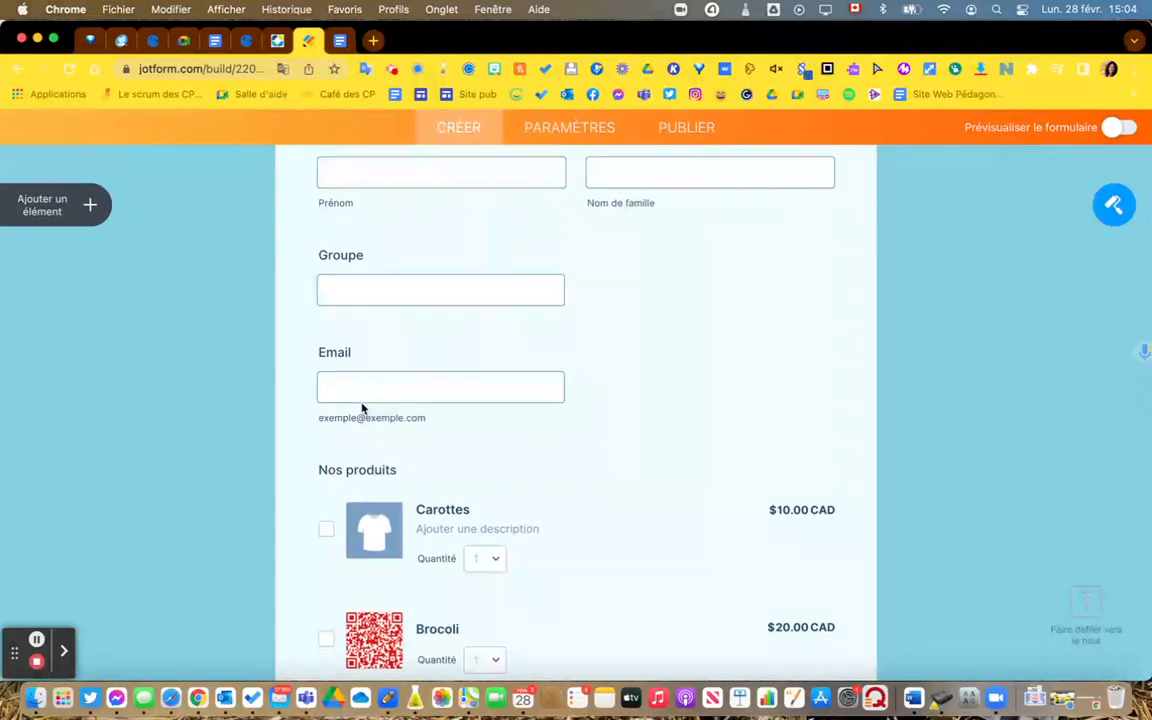
scroll(380, 500, down, 6)
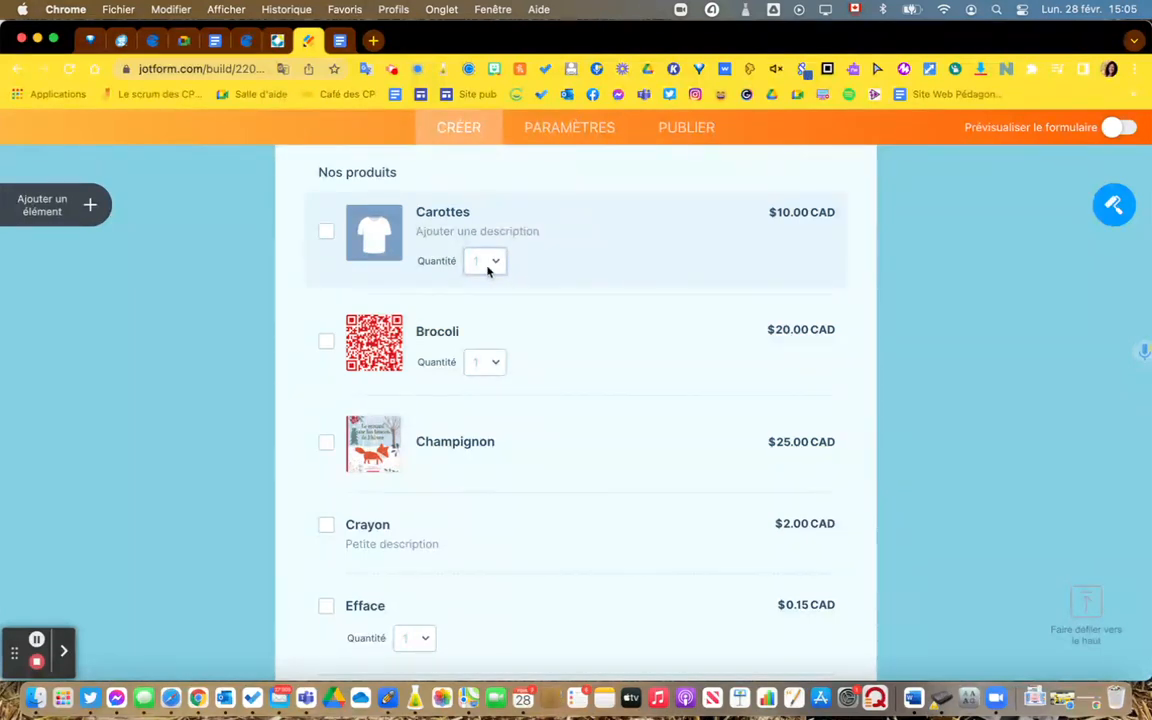
scroll(571, 458, down, 2)
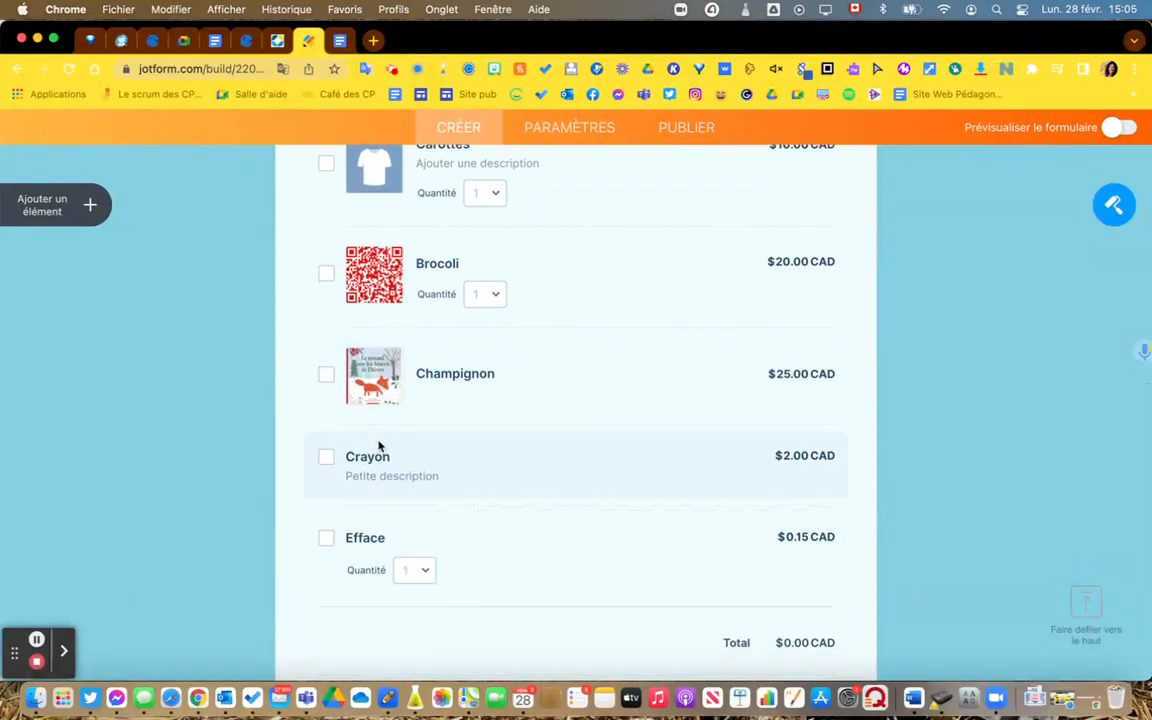
scroll(464, 450, up, 7)
scroll(476, 458, down, 3)
click(365, 386)
scroll(399, 437, down, 5)
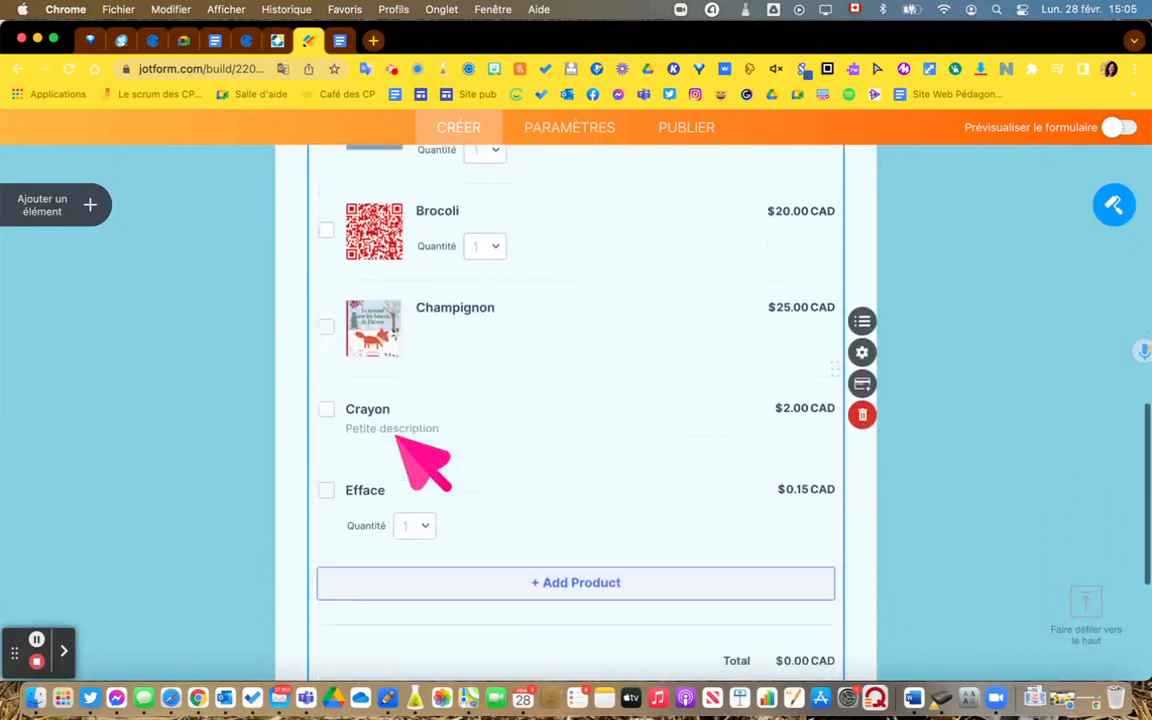
scroll(420, 460, down, 2)
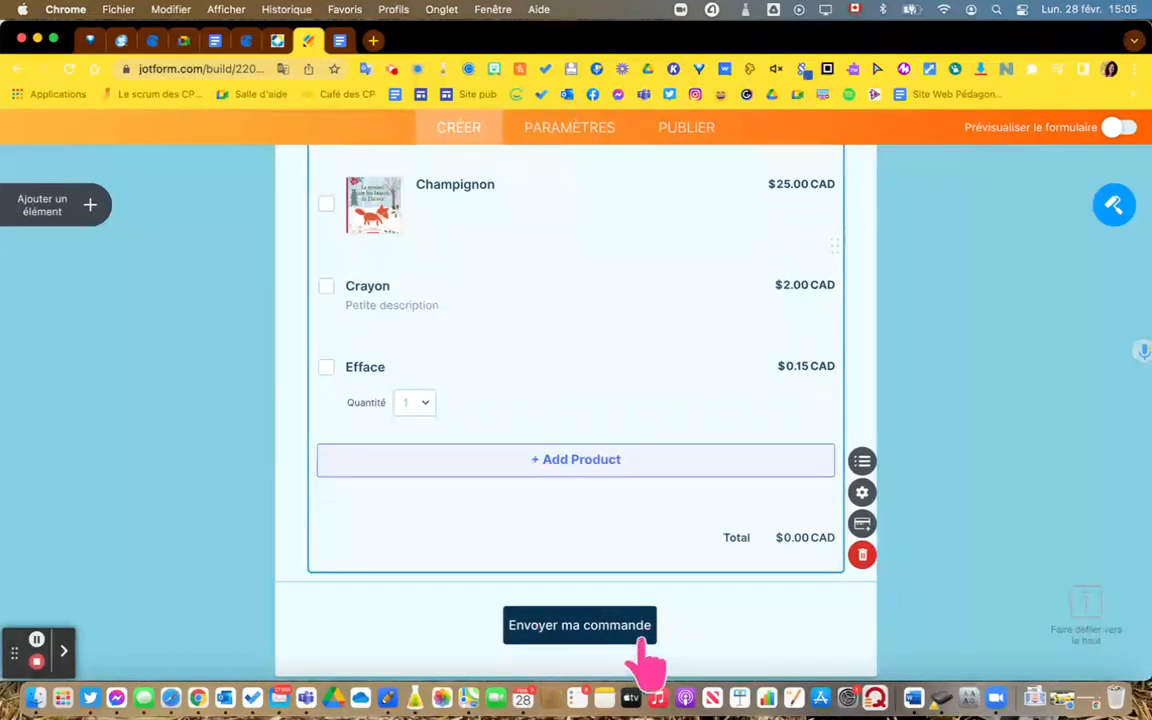
scroll(489, 561, up, 10)
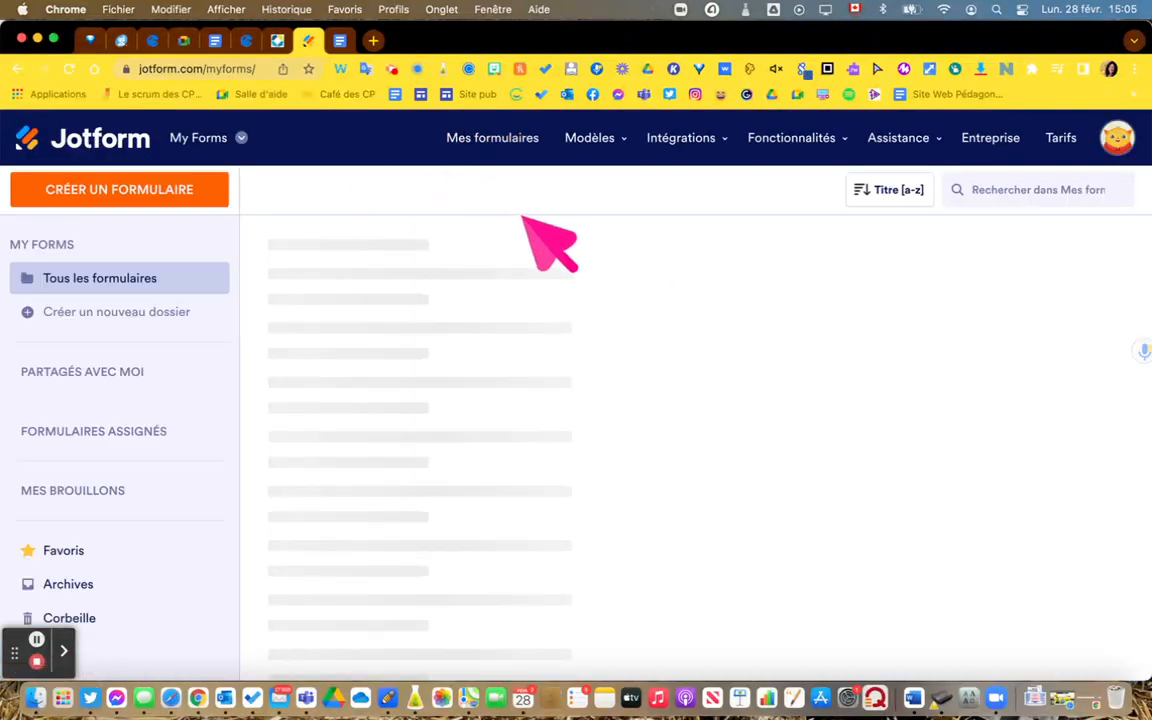
Step: Create a new form from scratch with the "Formulaire classique" structure and dismiss the translation prompt
click(143, 200)
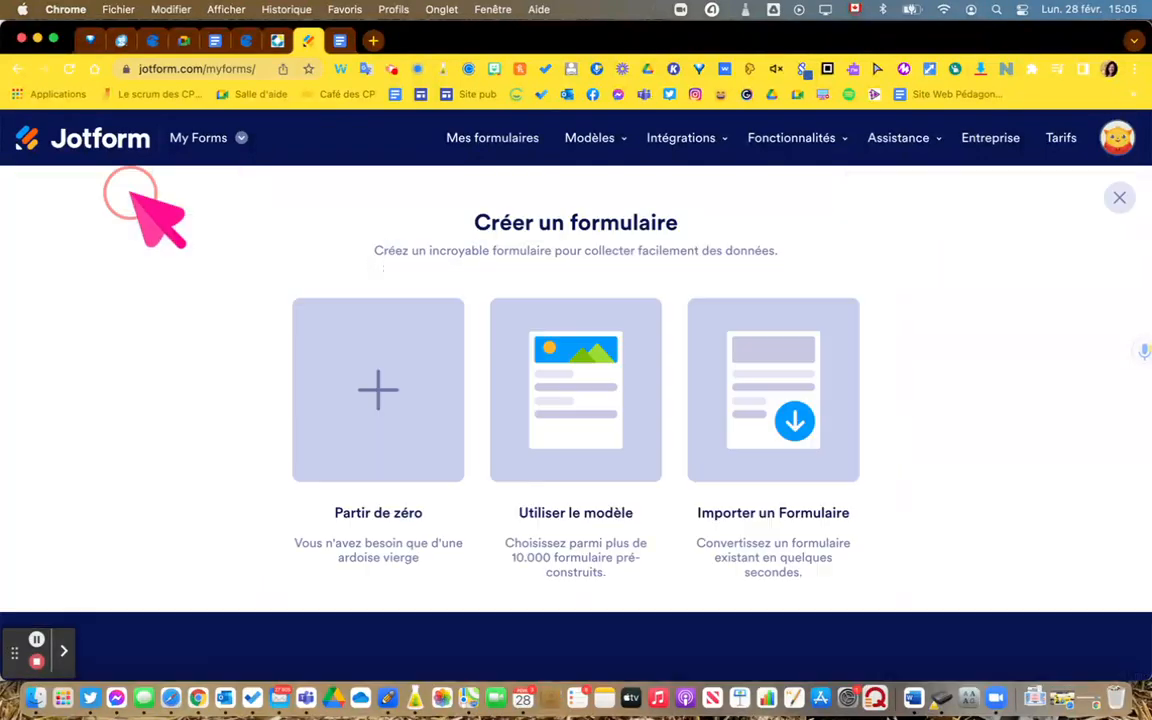
click(355, 385)
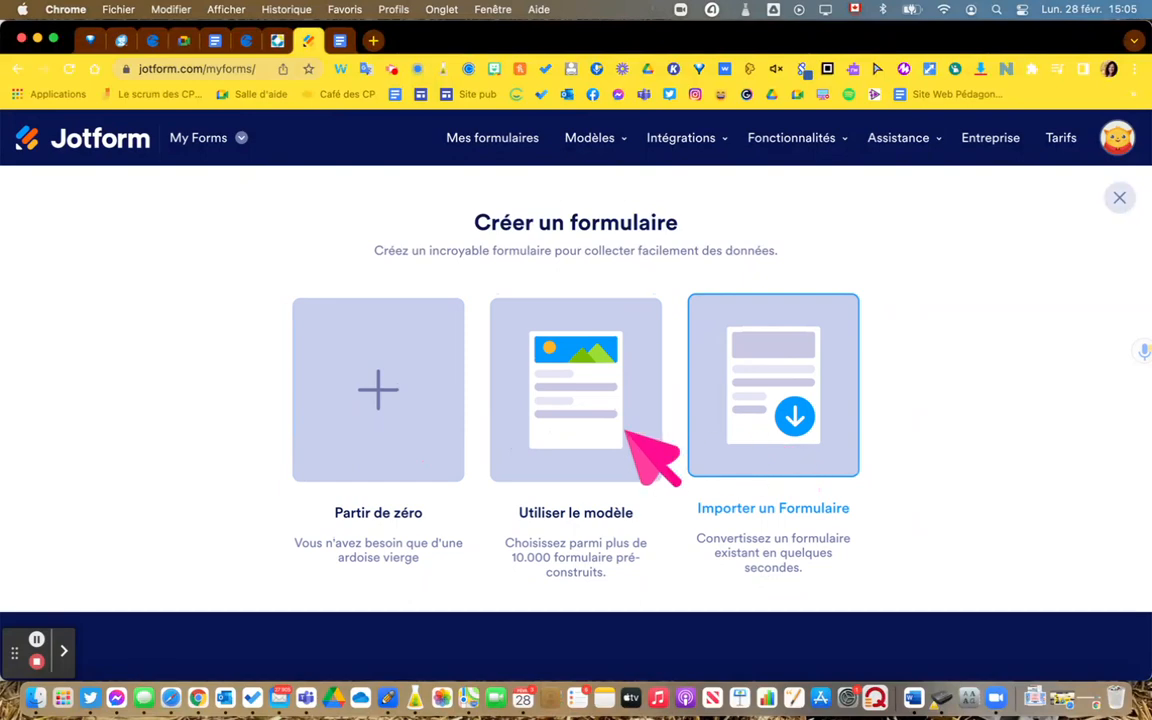
click(421, 389)
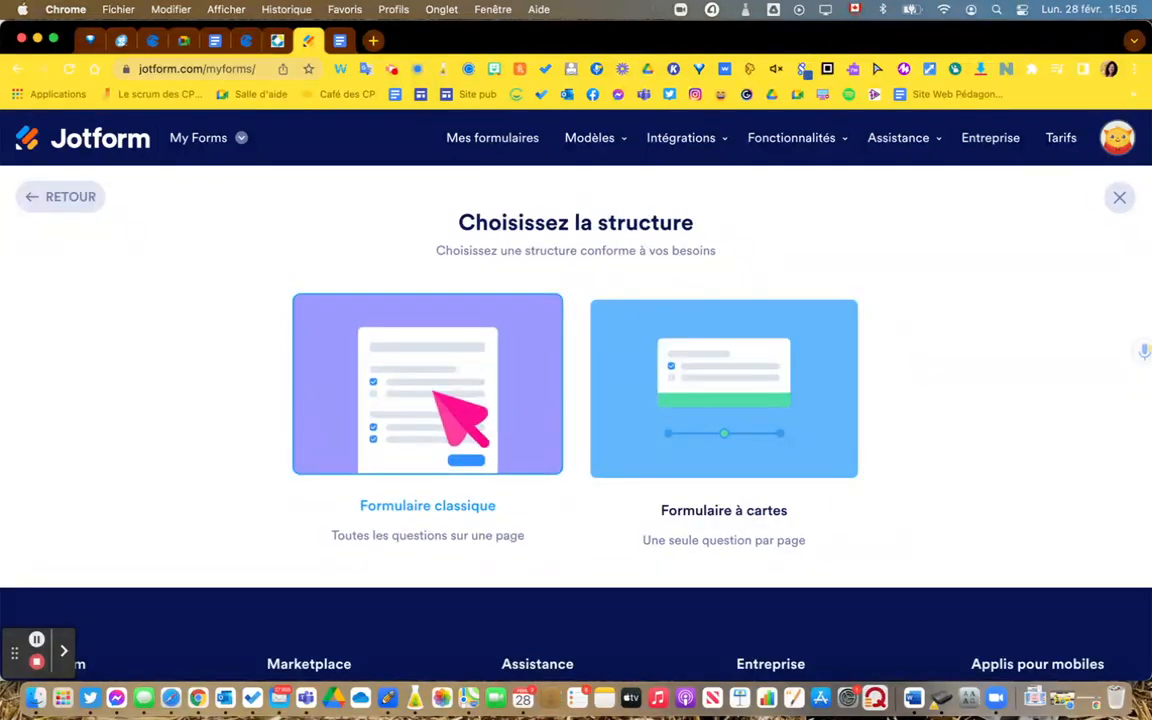
click(438, 395)
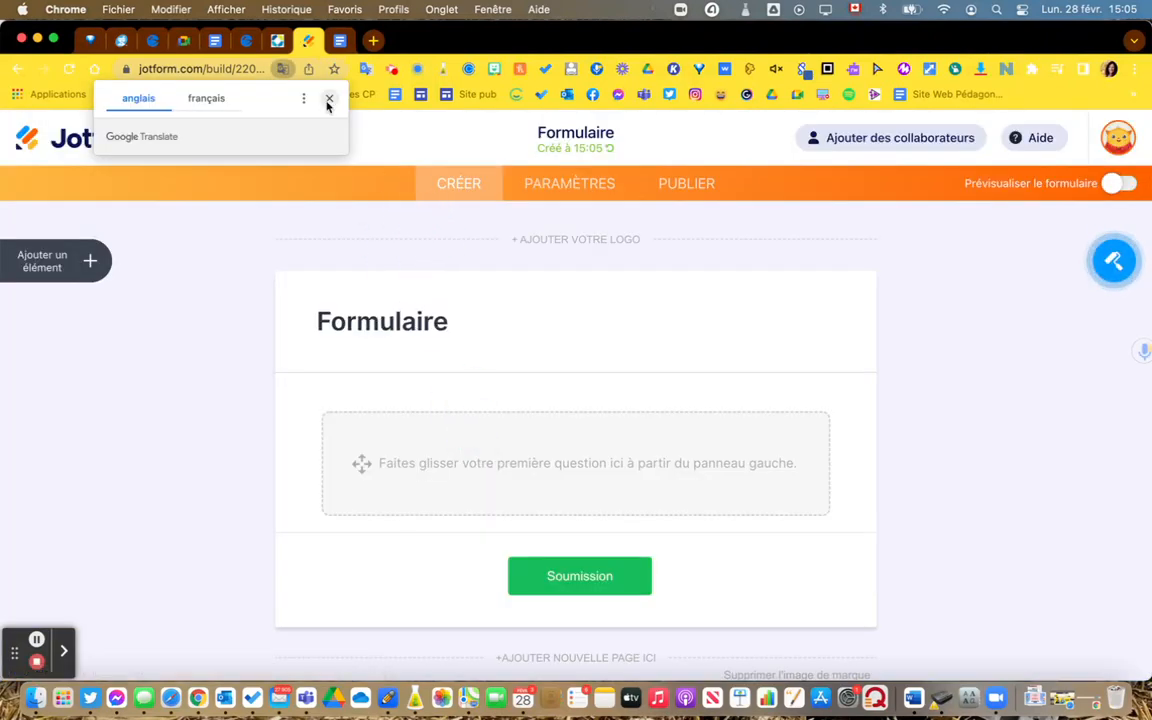
click(327, 98)
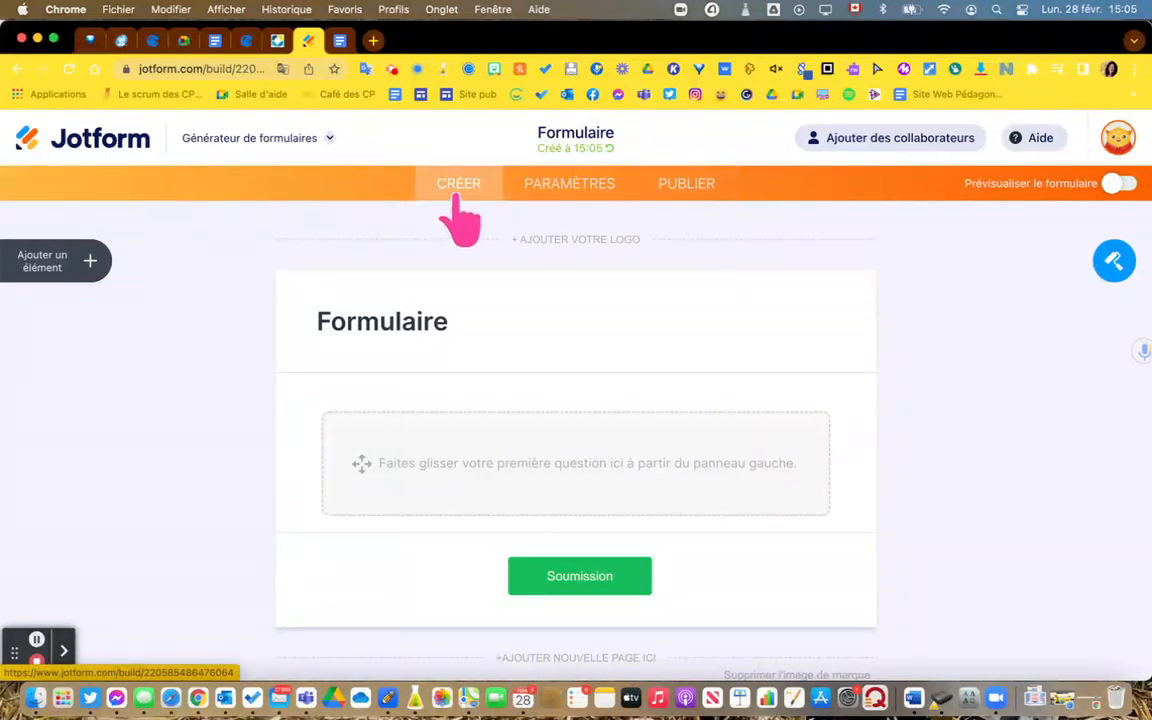
Step: Upload the desktop screenshot "Capture d'écran, le 2022-02-22 à 10.01.26" as the form's logo and centre it
click(548, 244)
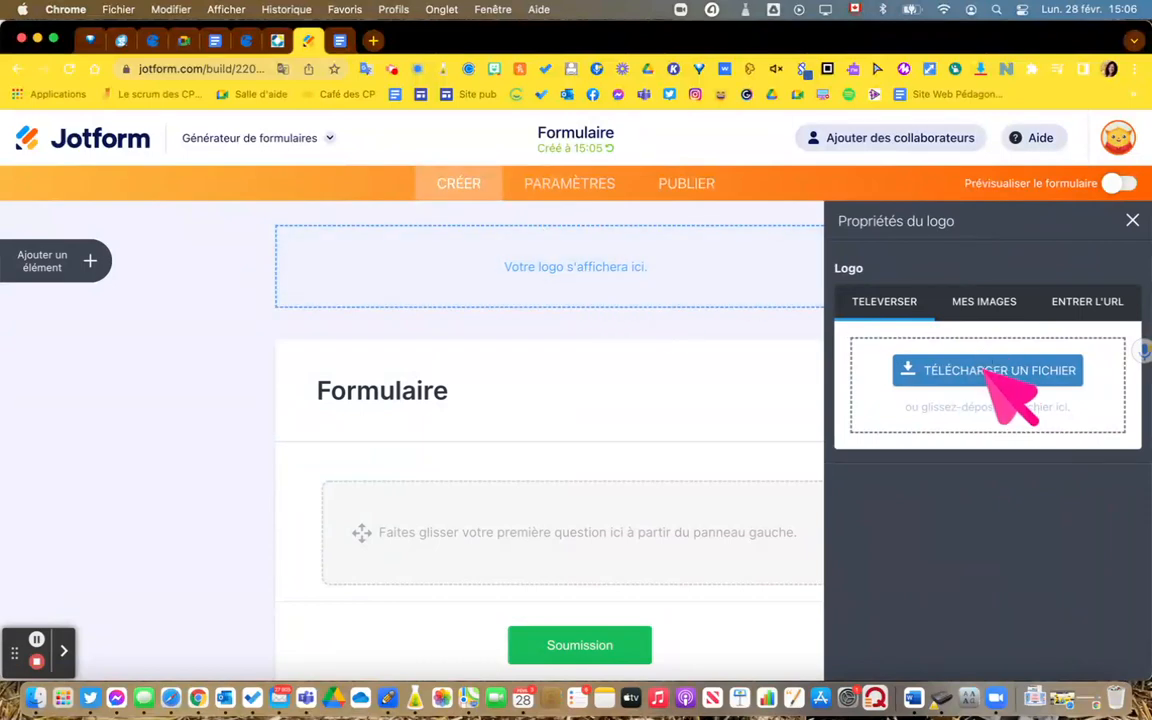
click(988, 370)
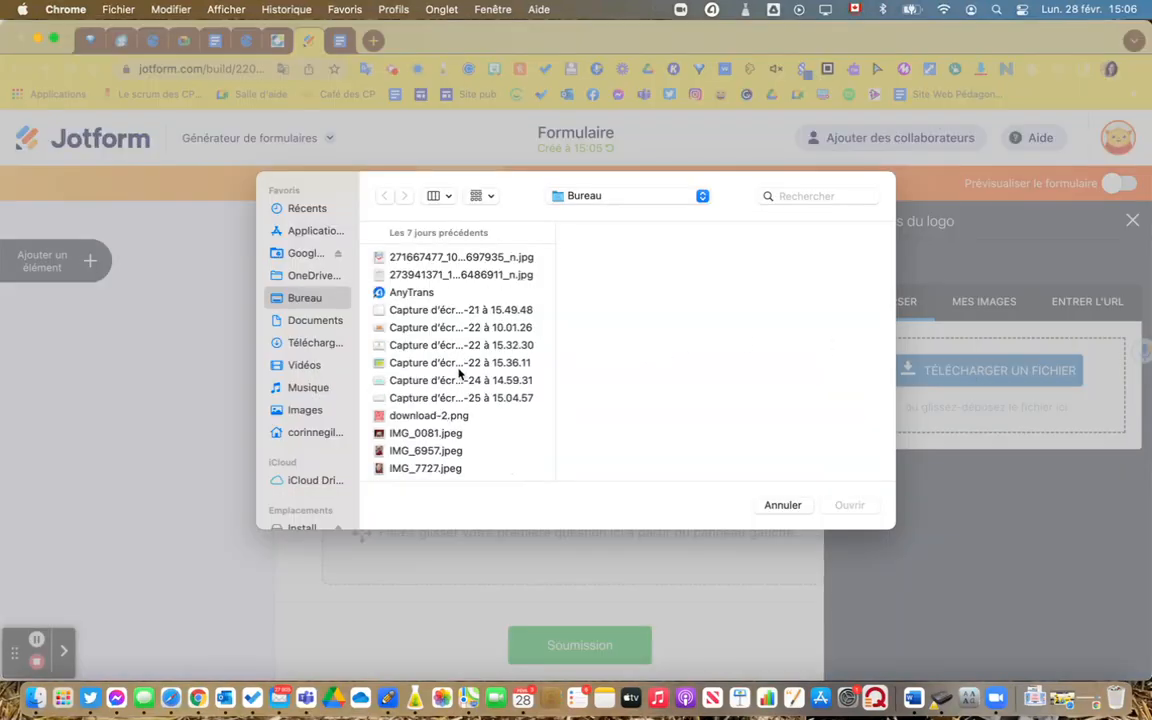
click(469, 379)
click(476, 365)
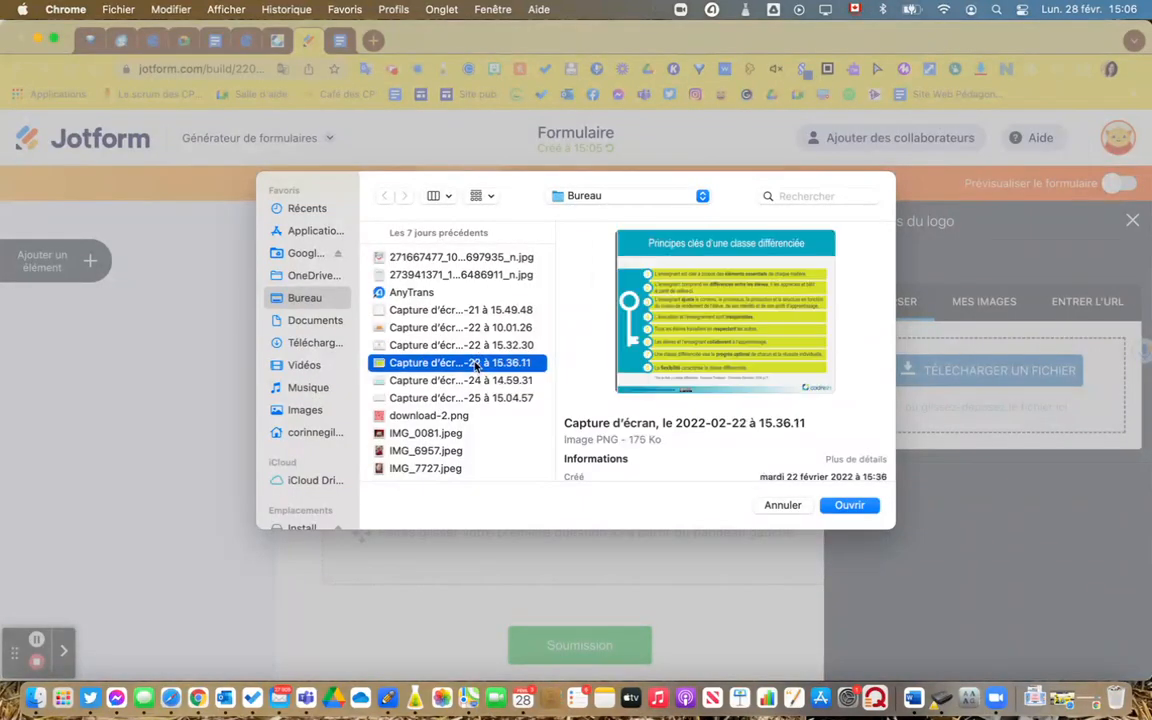
click(482, 346)
click(486, 328)
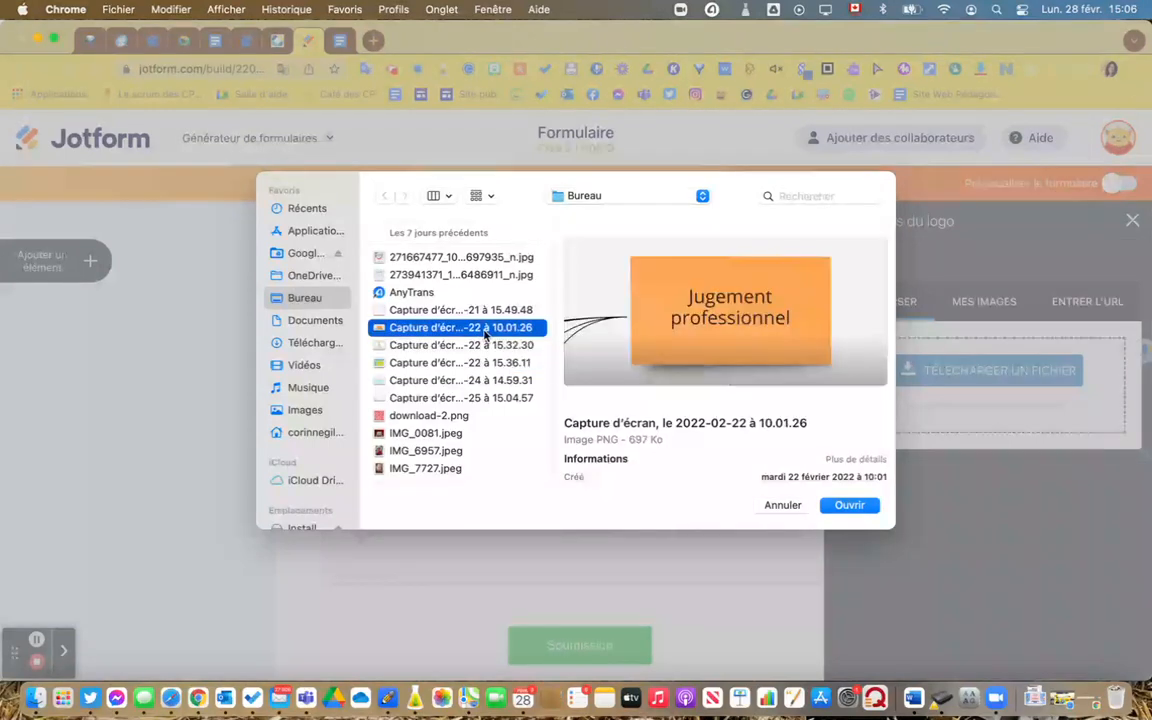
click(850, 505)
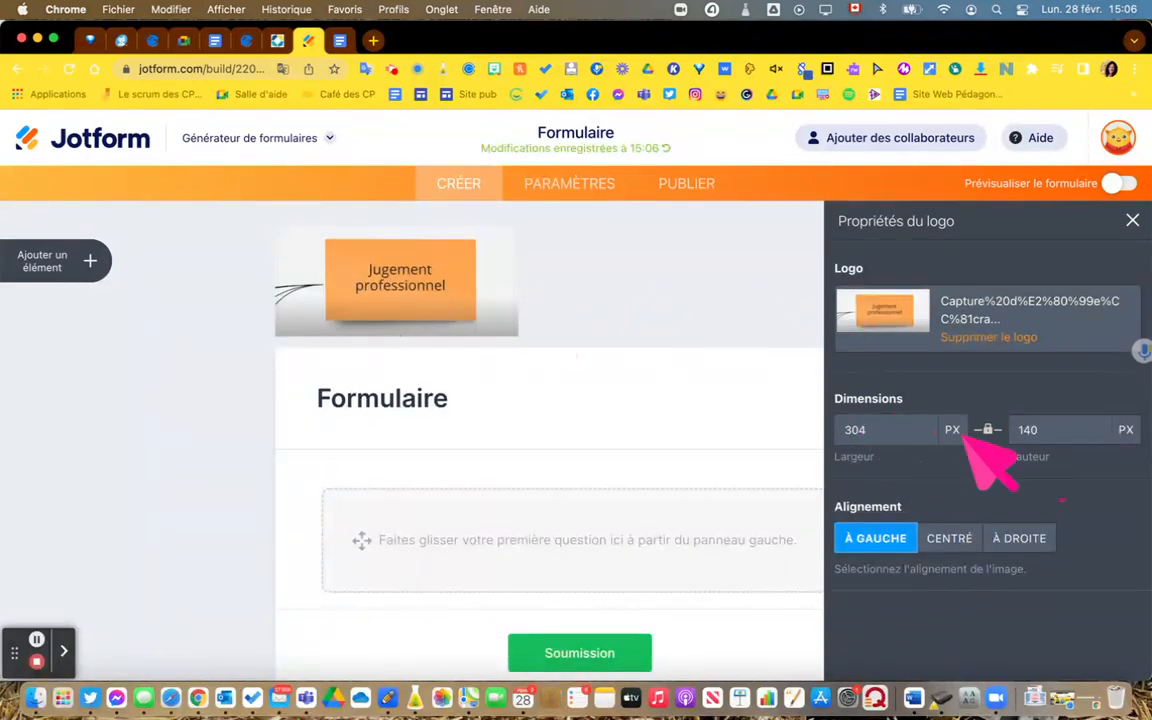
click(950, 545)
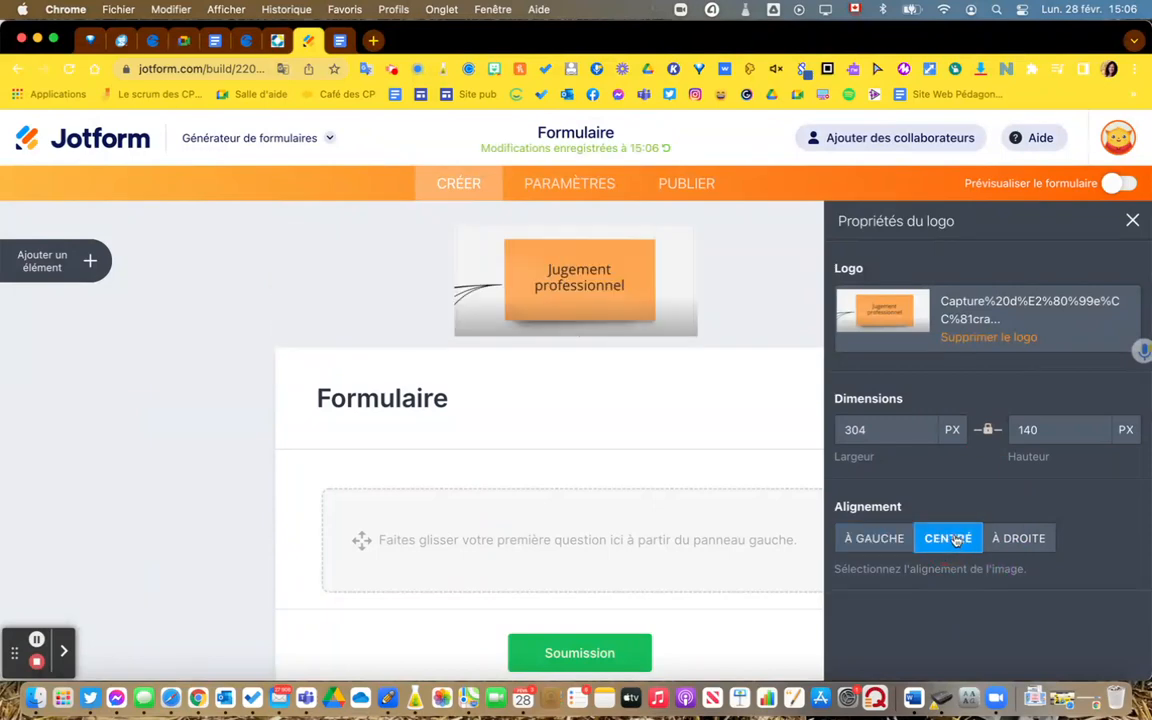
click(1133, 222)
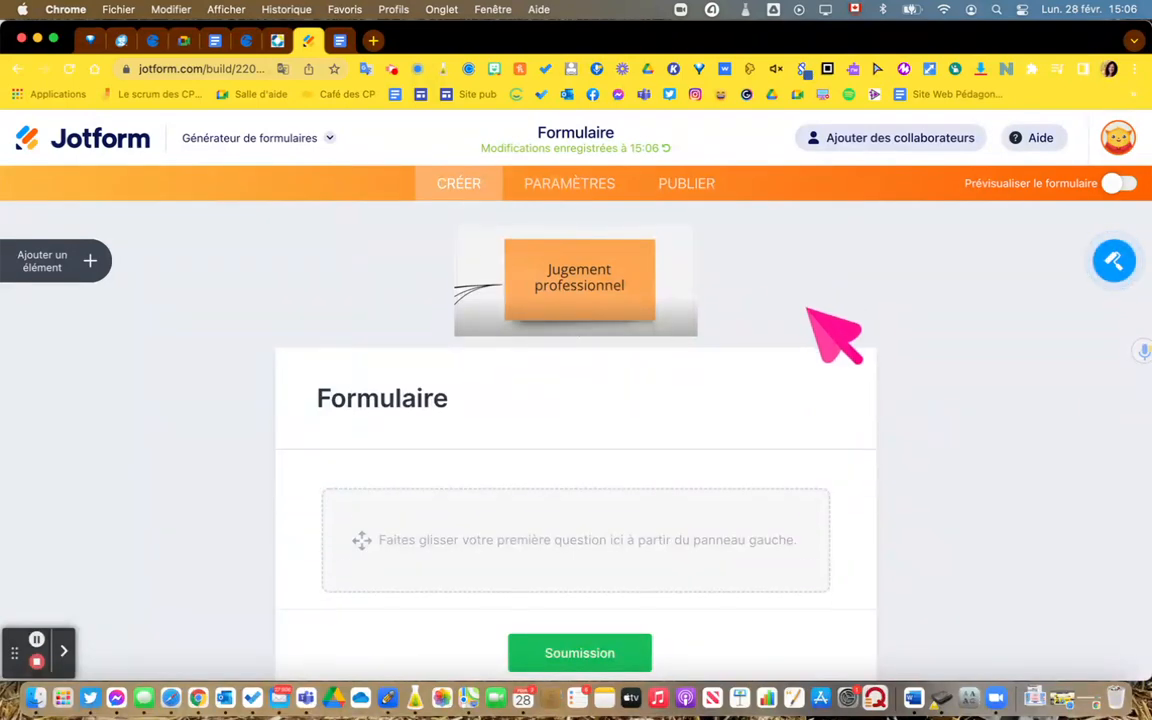
Step: Set the form heading to "Magasin scolaire de l'école XX" and its subtitle to "Bon de commande"
scroll(795, 311, down, 3)
click(425, 278)
click(368, 283)
double_click(320, 276)
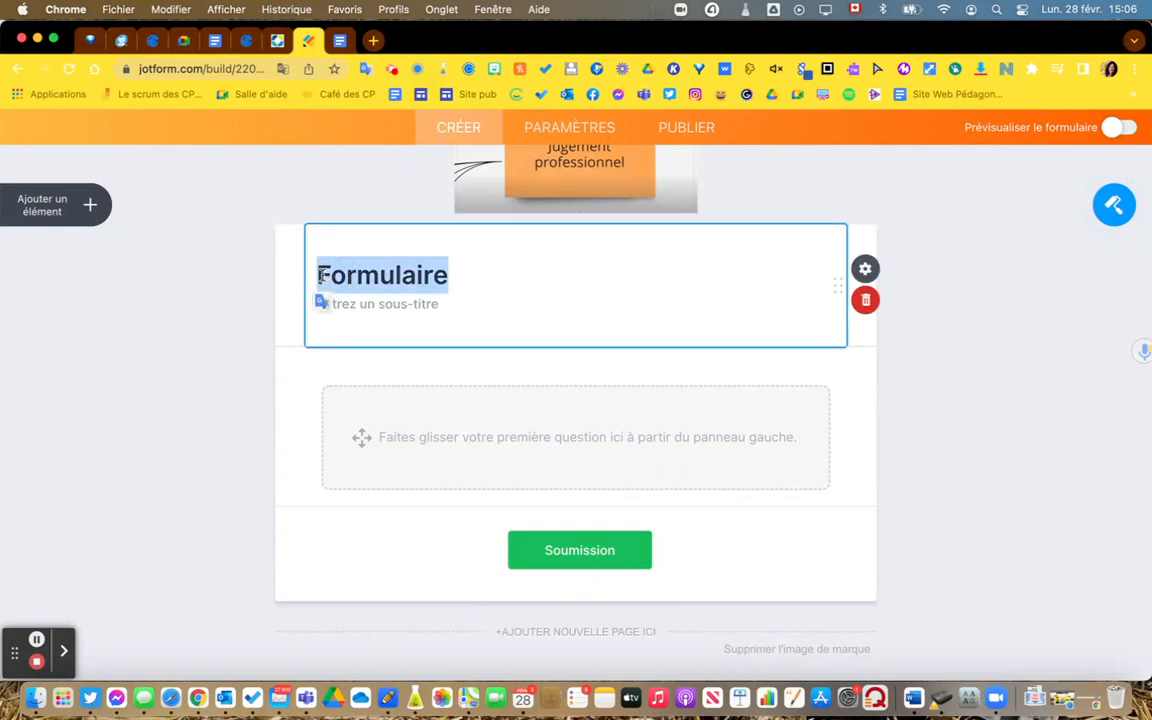
text(Magasi)
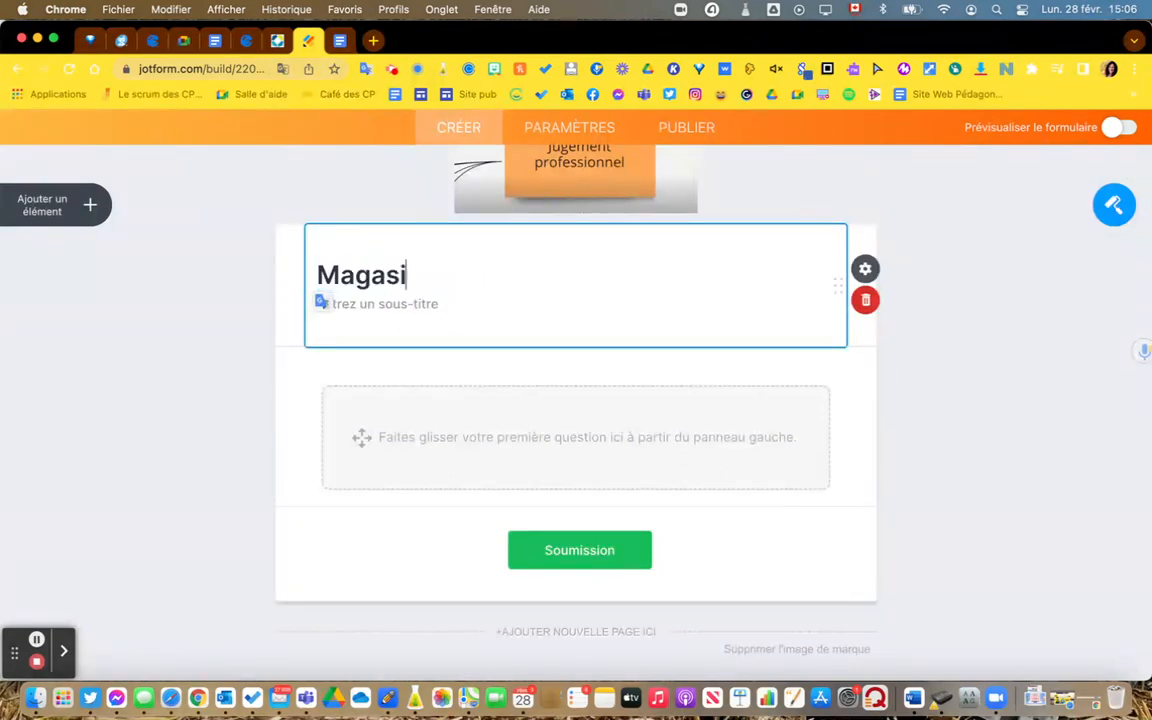
text(n scolaire de l'école XX)
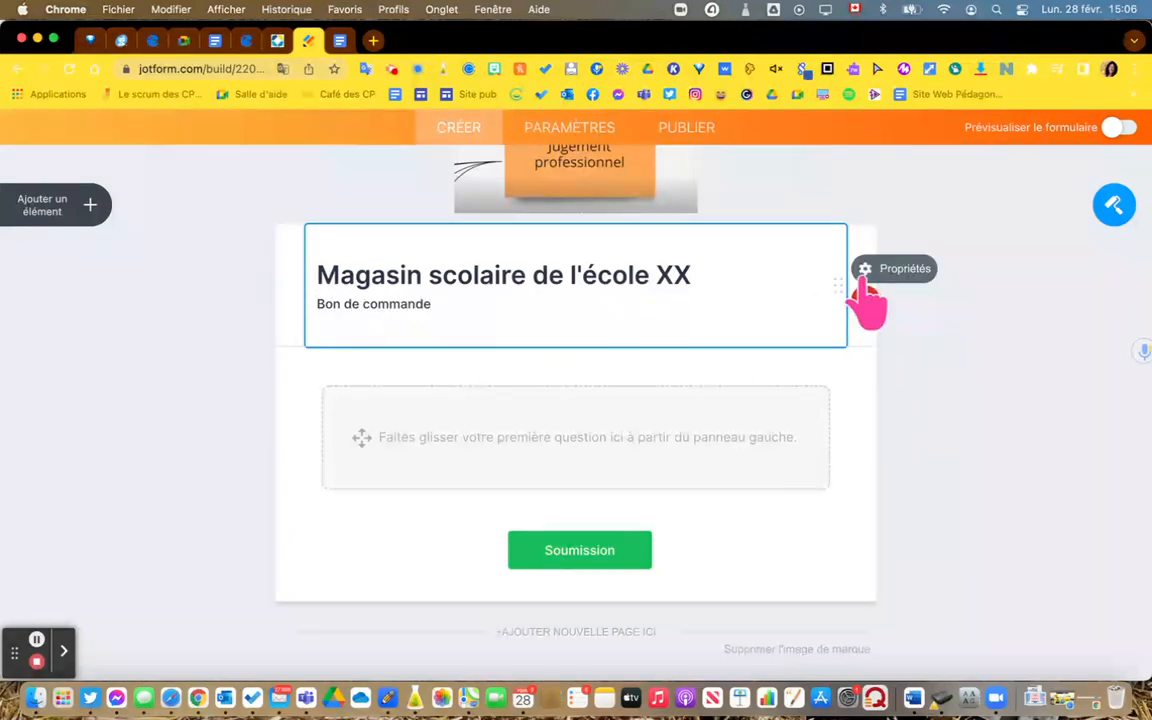
Step: Centre the heading text in the heading properties and look over the header image option
click(903, 268)
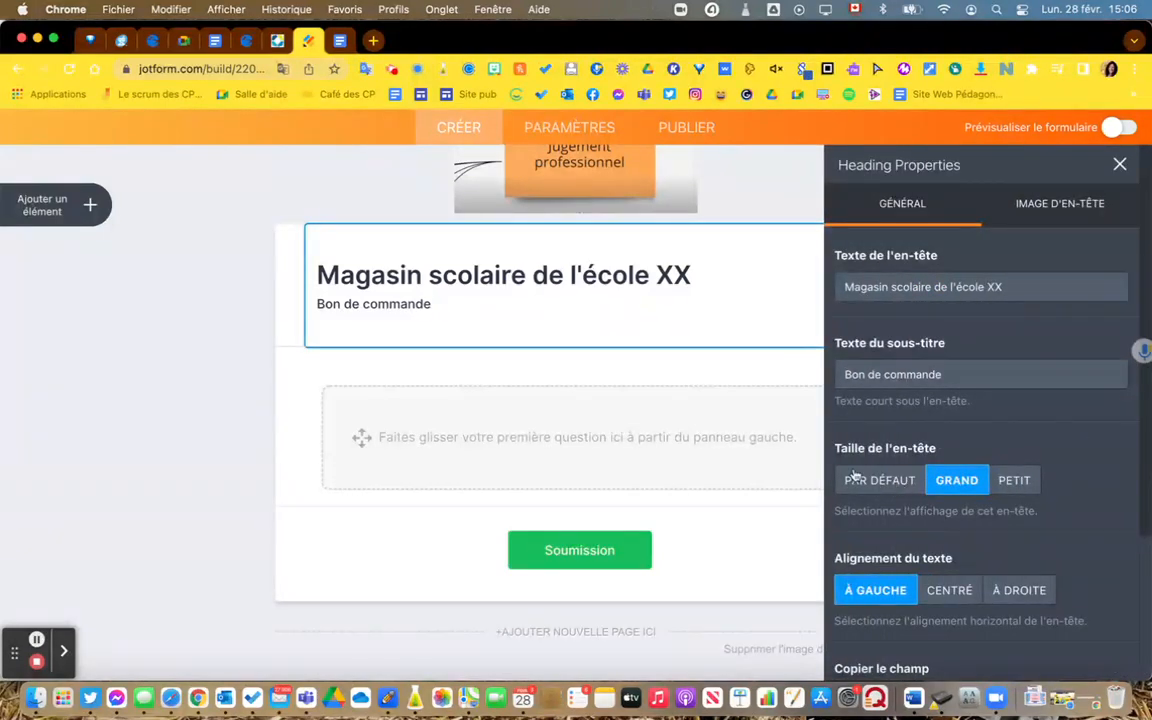
scroll(1000, 545, down, 3)
click(963, 452)
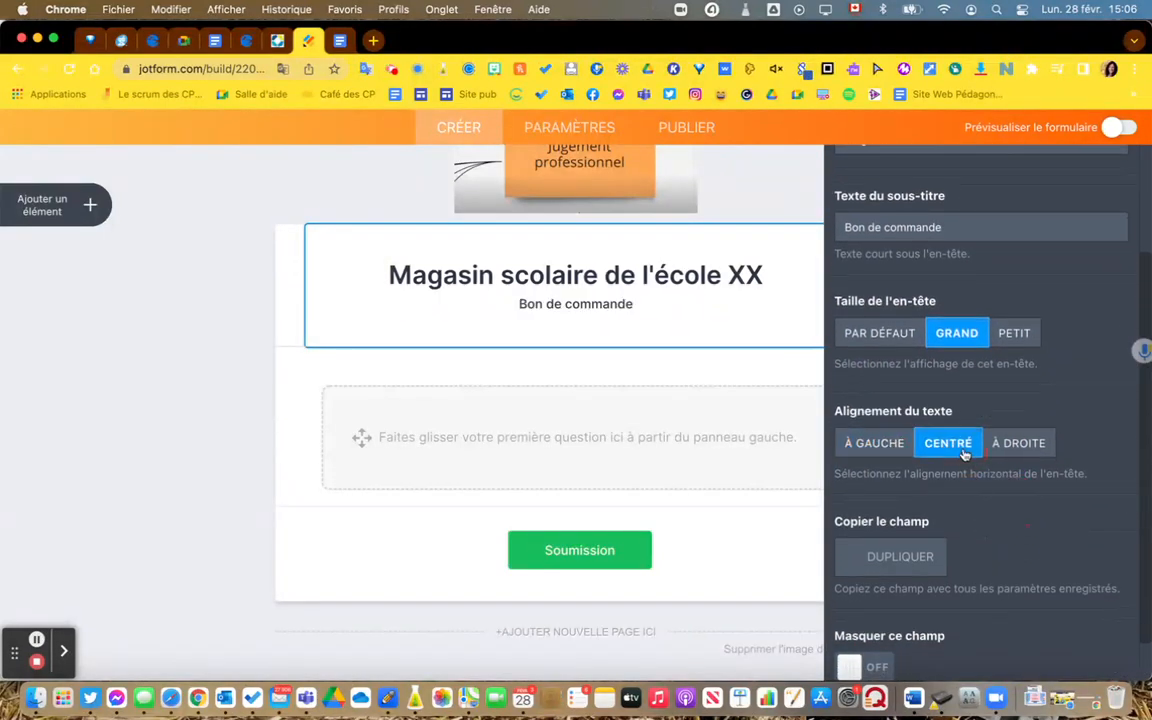
scroll(960, 575, down, 1)
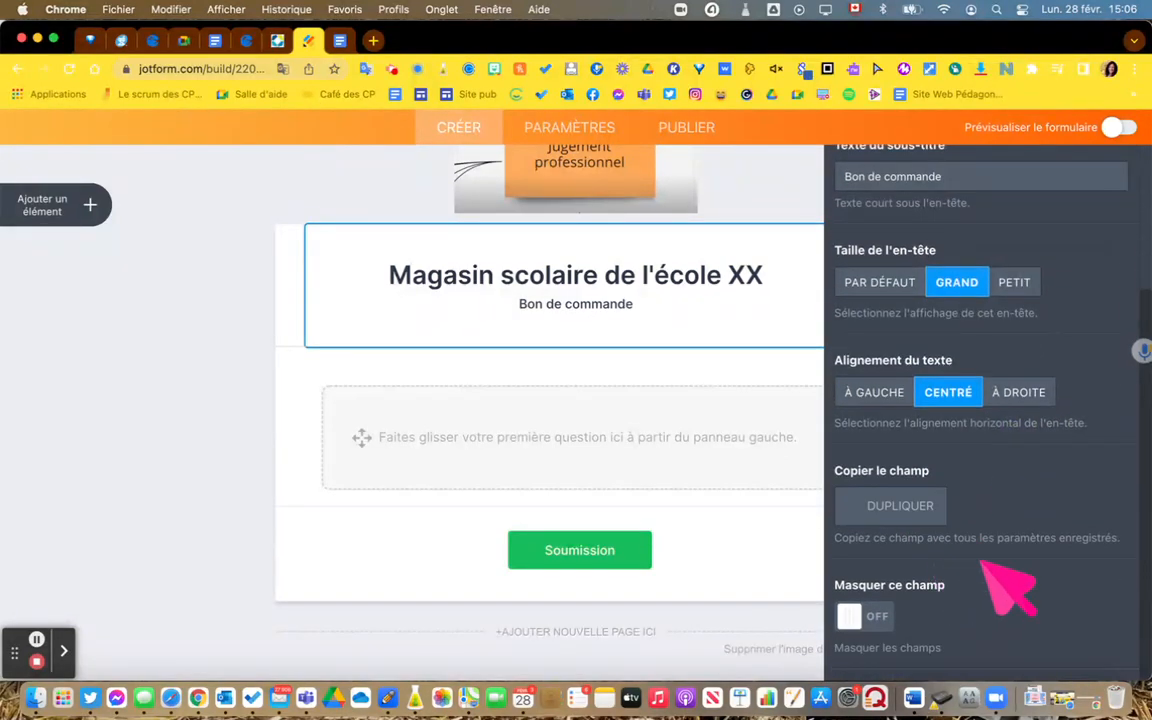
scroll(1010, 500, up, 4)
click(1088, 215)
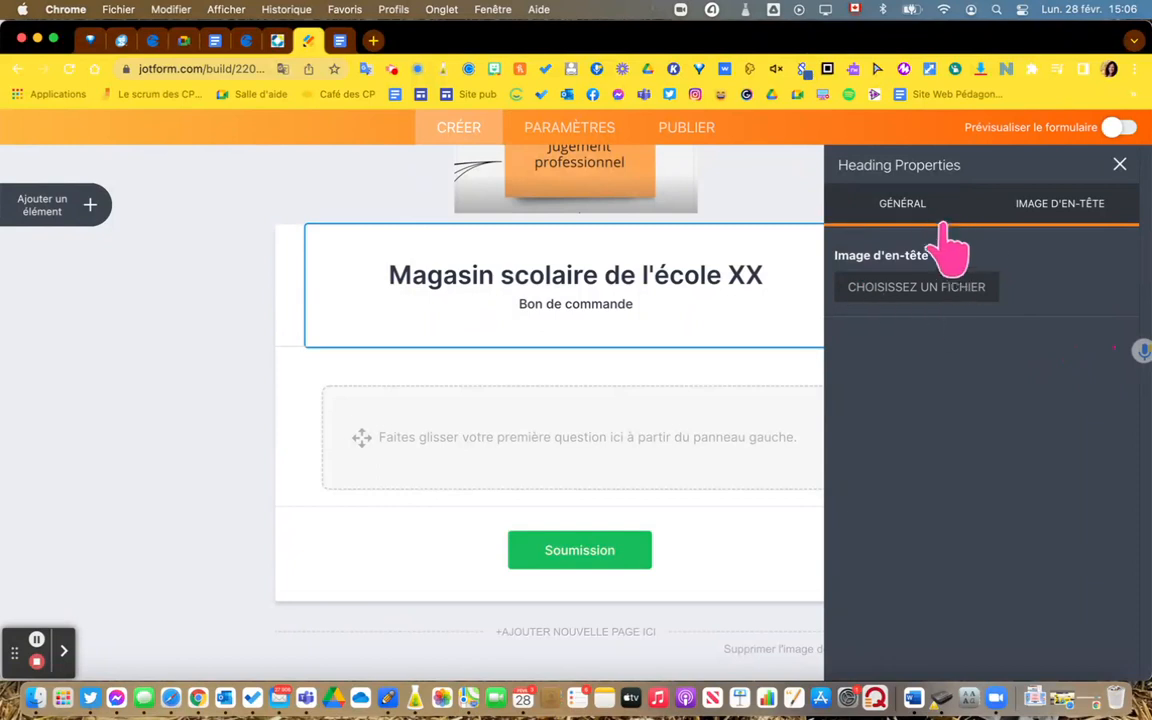
click(900, 203)
click(1119, 163)
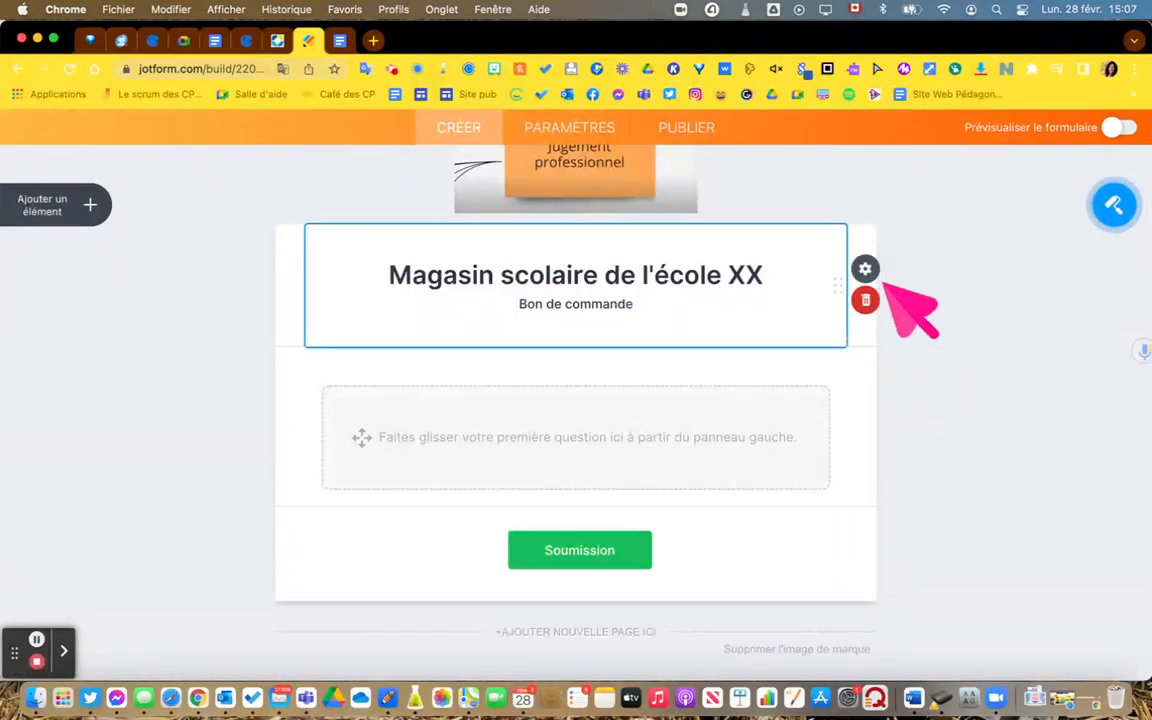
Step: Add a "Nom complet" field below the heading and label it "Nom du parent"
scroll(770, 408, up, 1)
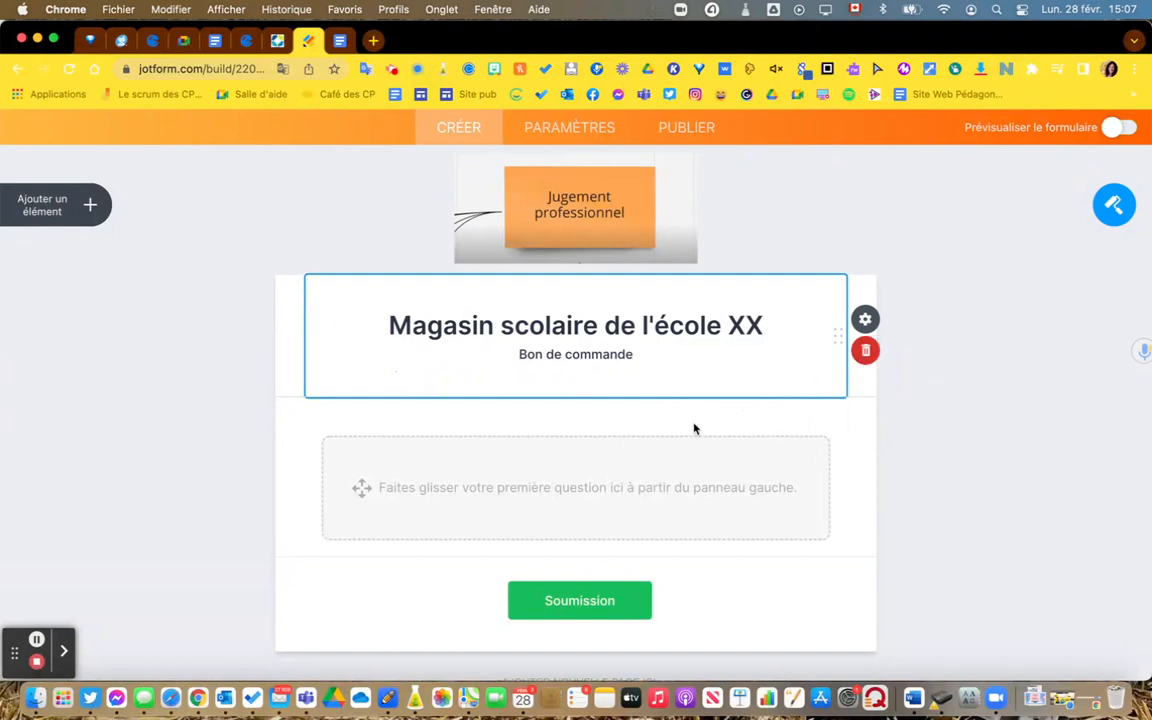
click(42, 208)
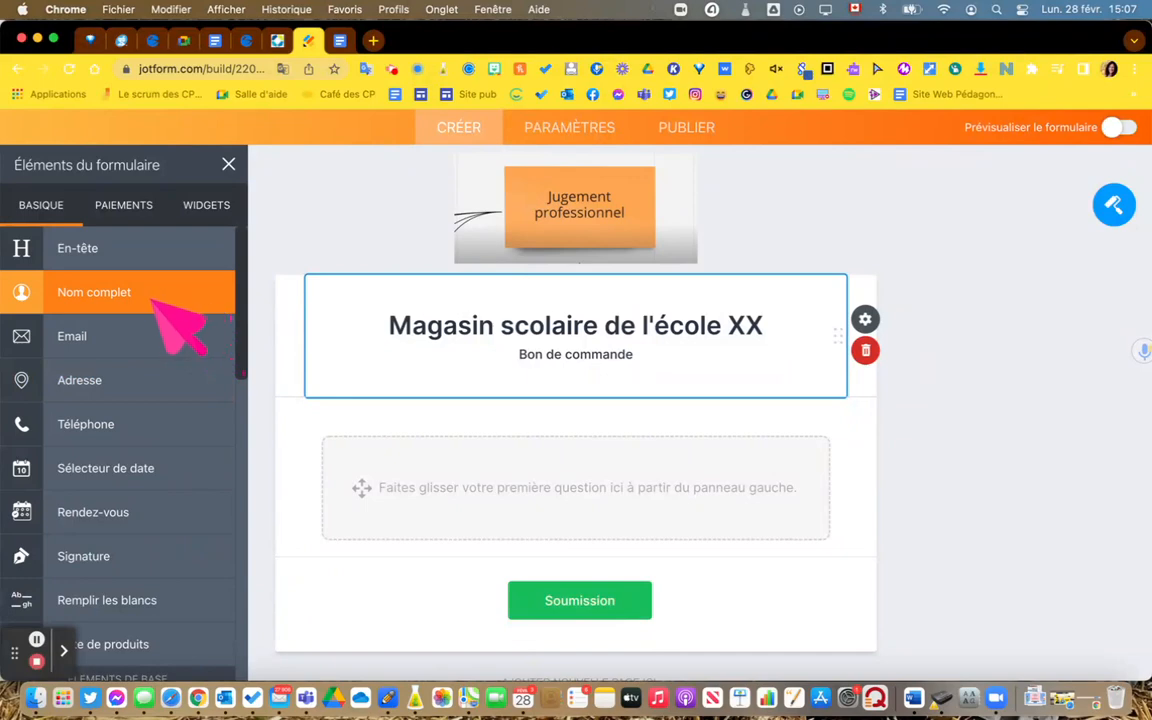
click(104, 294)
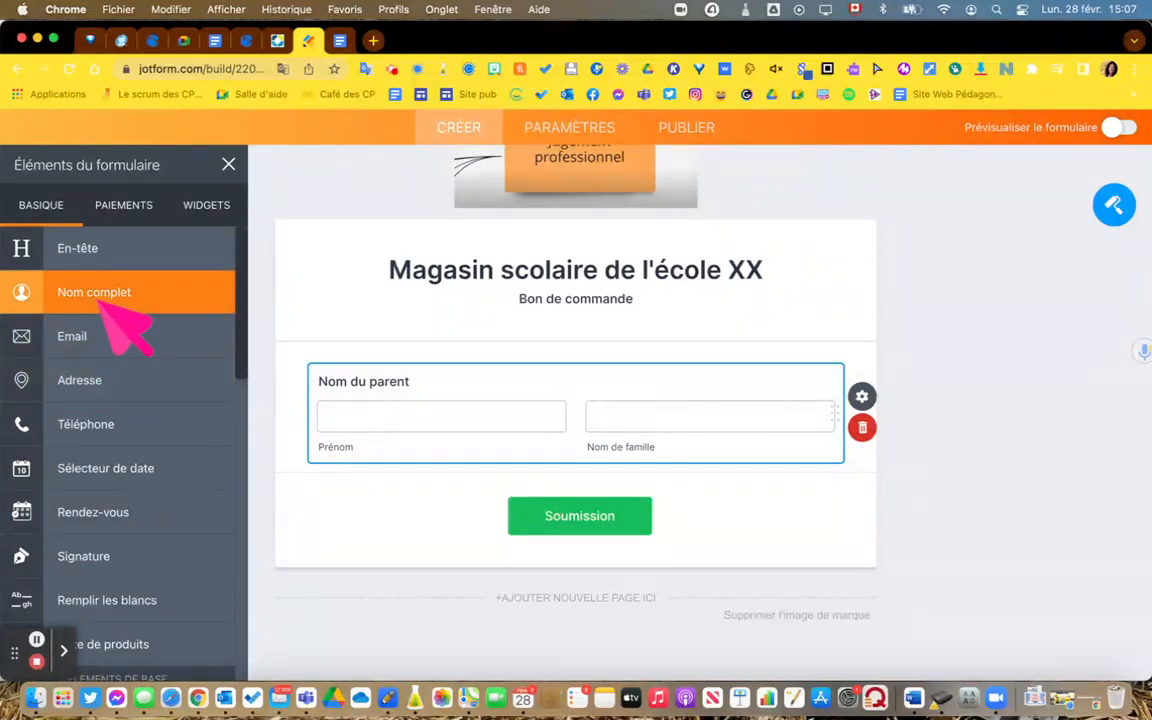
Step: Add a second "Nom complet" field labelled "Nom de l'élève", with the sublabels "Nom de l'élève" and "Numéro du groupe"
click(100, 300)
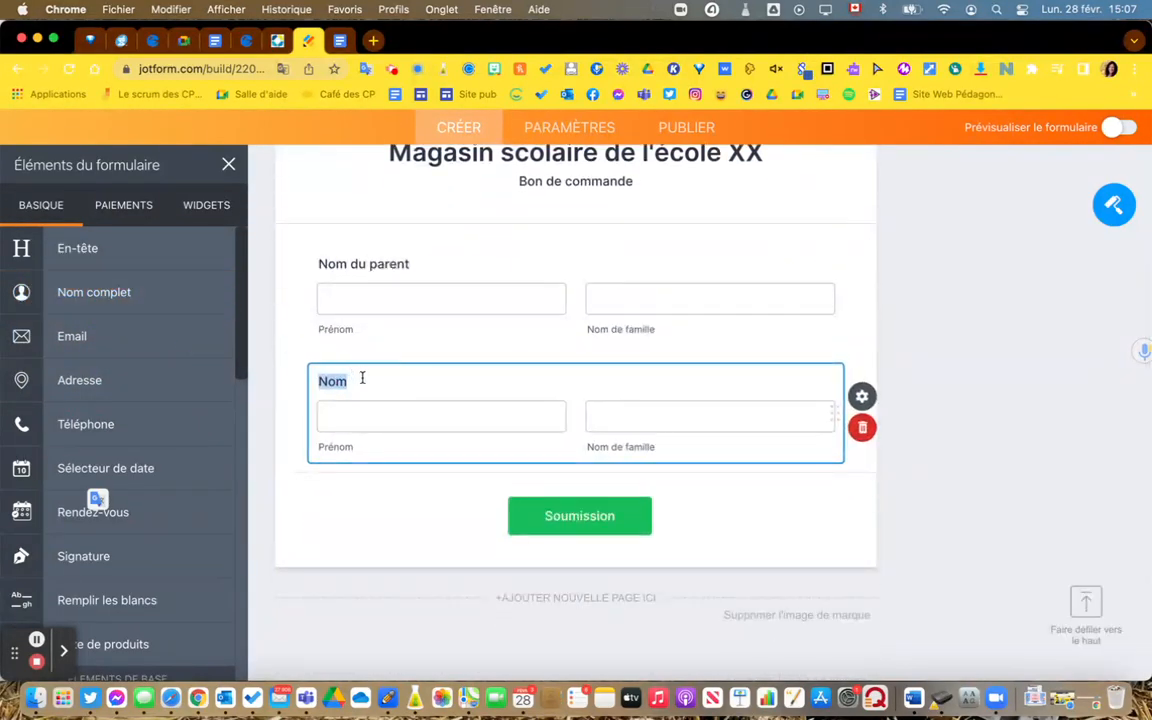
click(371, 386)
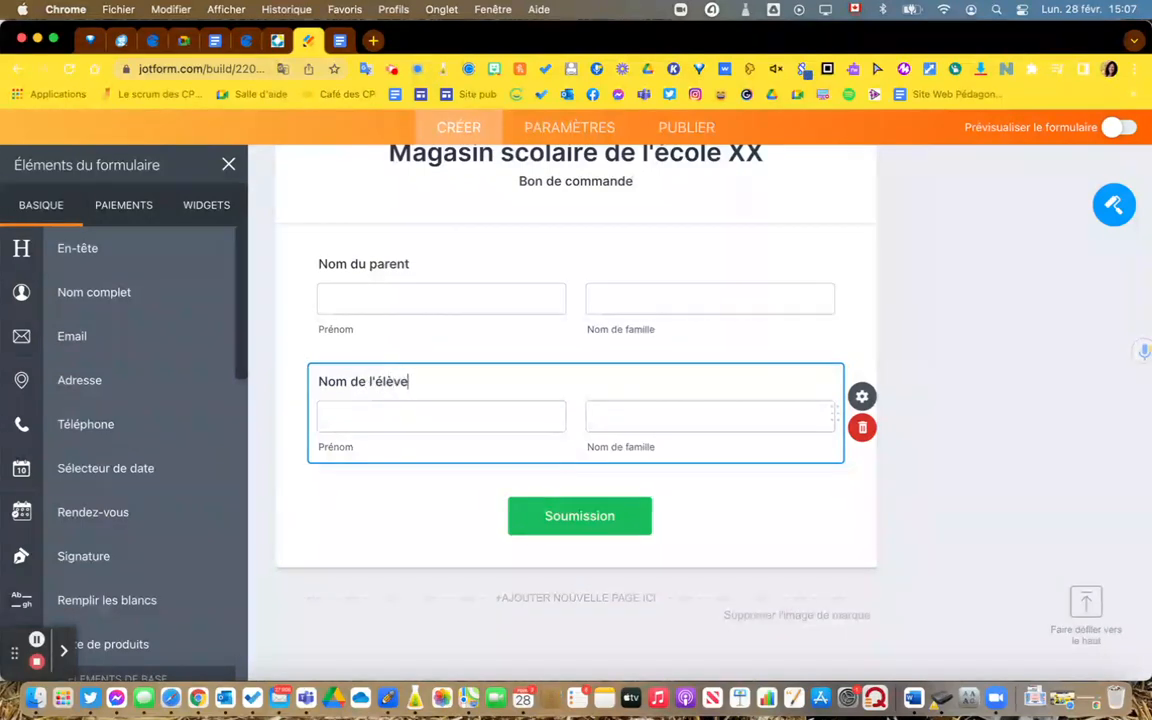
click(339, 447)
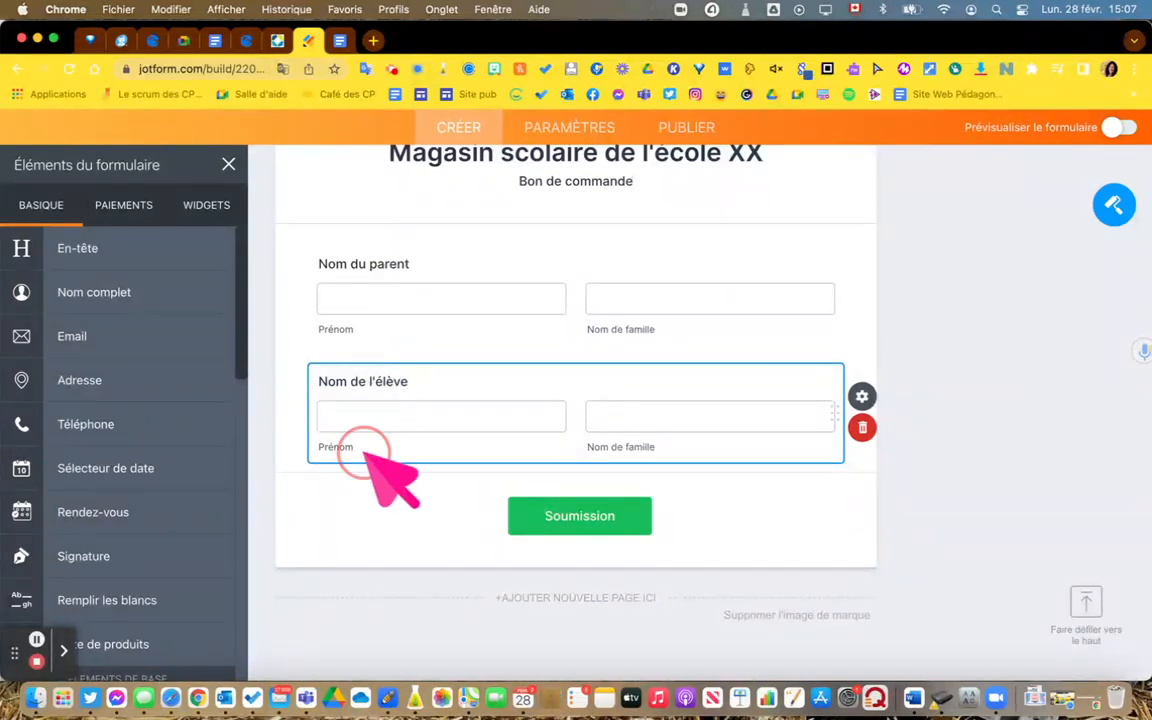
click(345, 446)
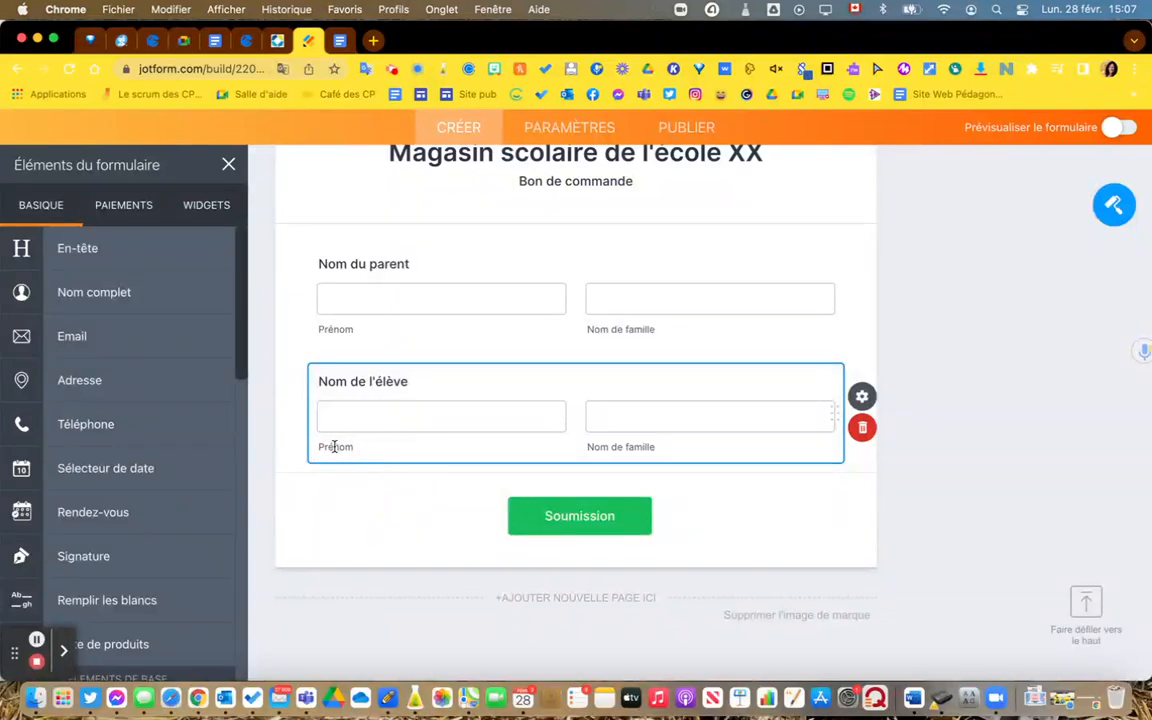
key(BackSpace)
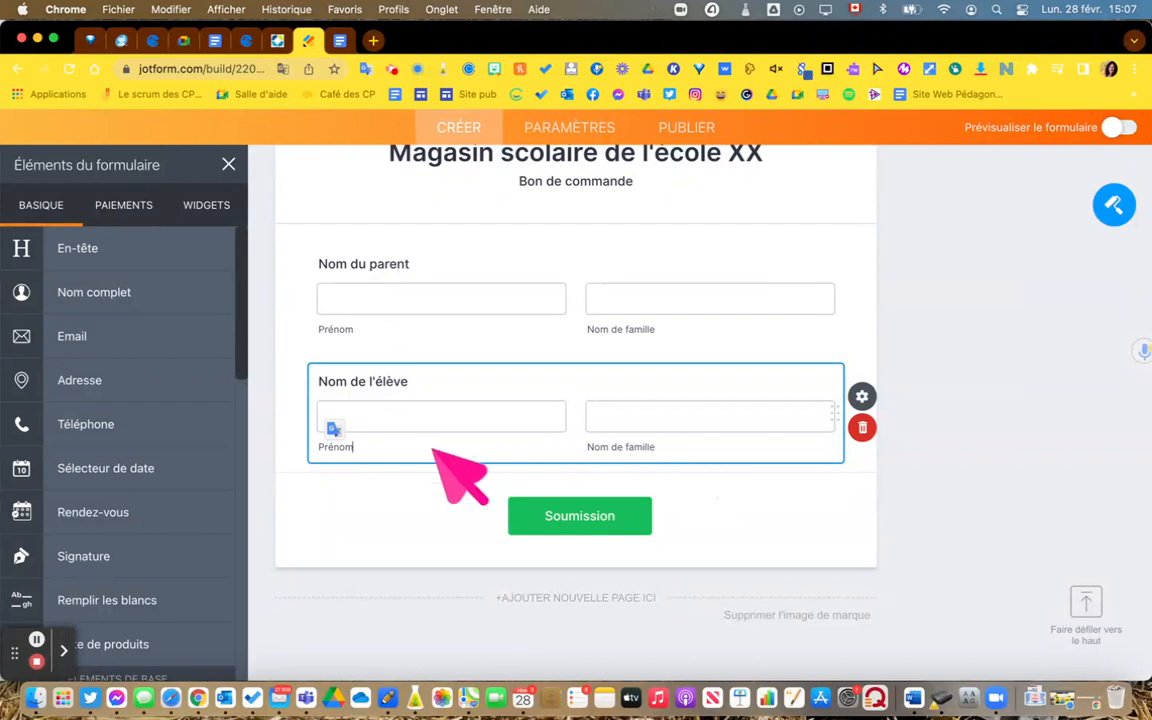
click(337, 446)
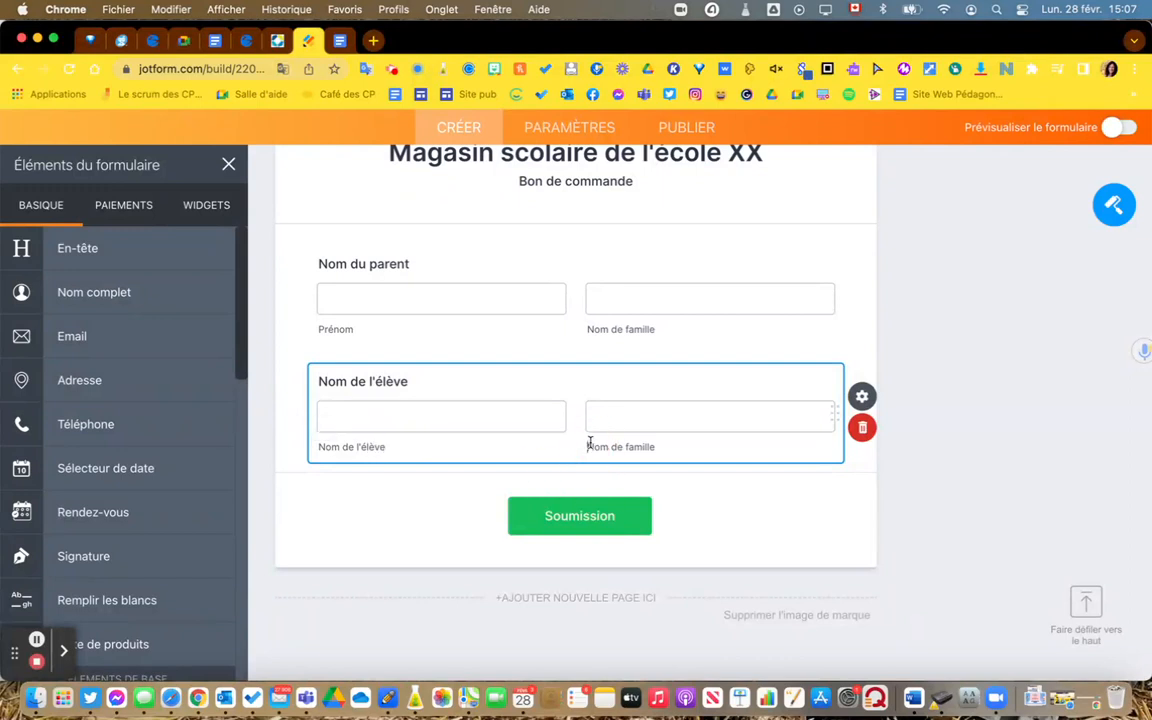
drag(644, 446, 662, 446)
text(Numéro du groupe)
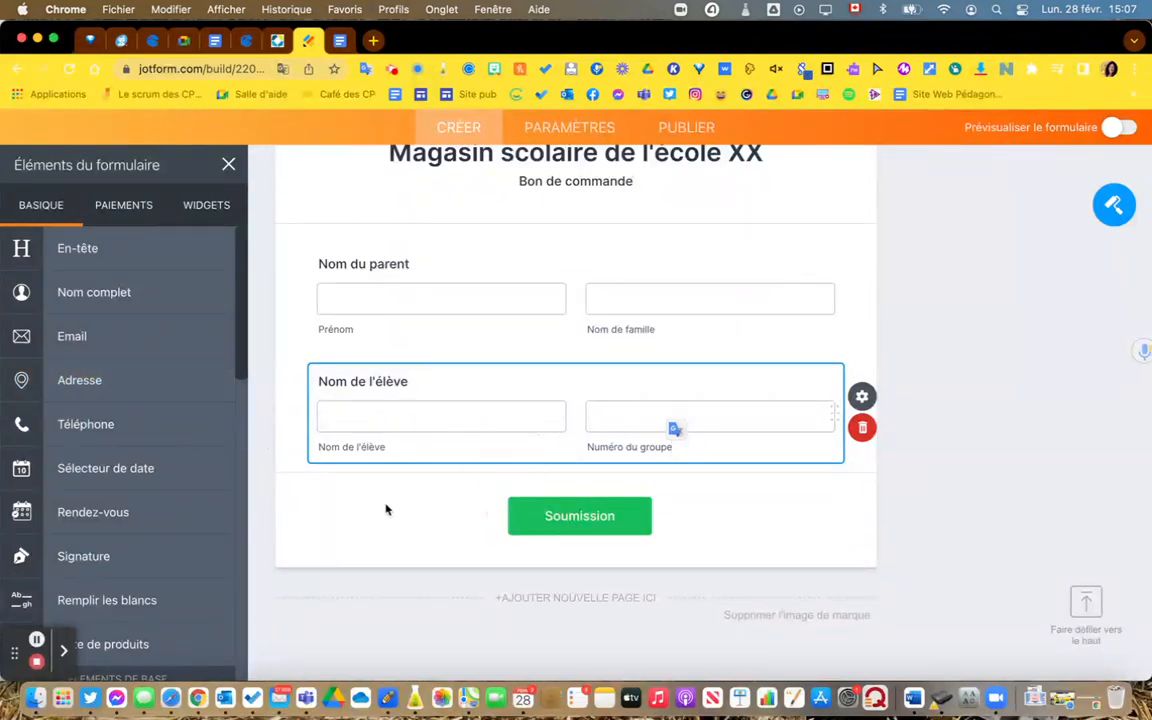
Step: Add an Email field labelled "Adresse courriel" and a Téléphone field below the student name field
scroll(388, 510, up, 1)
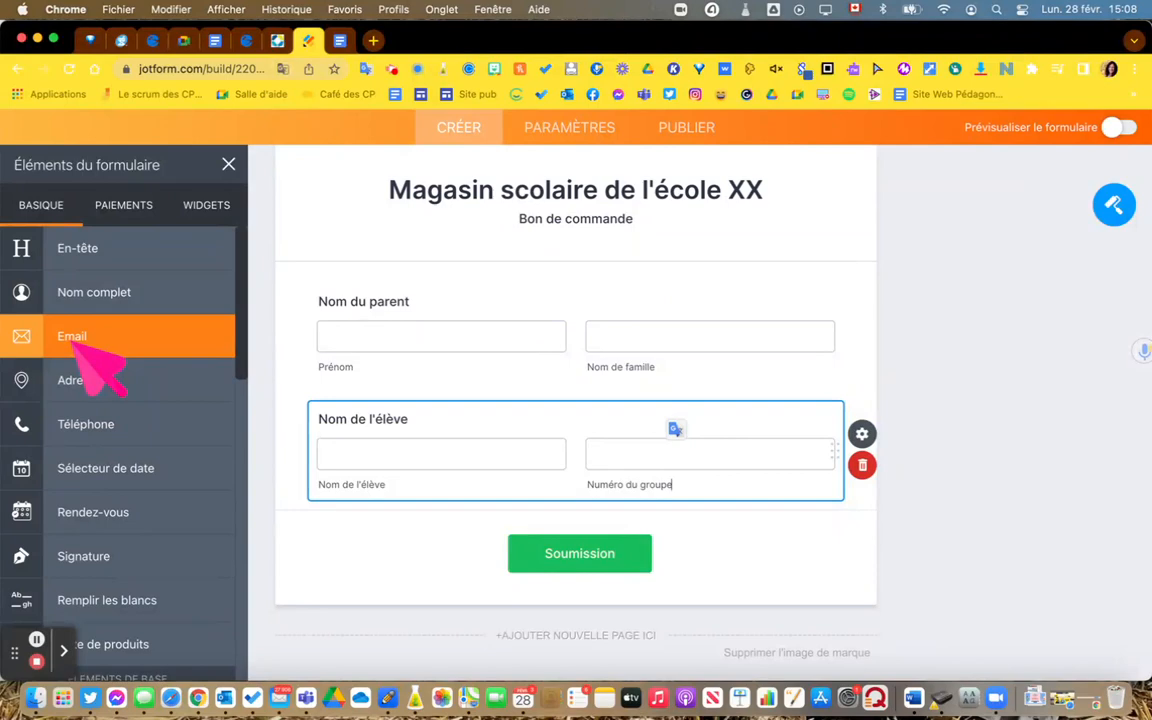
click(90, 342)
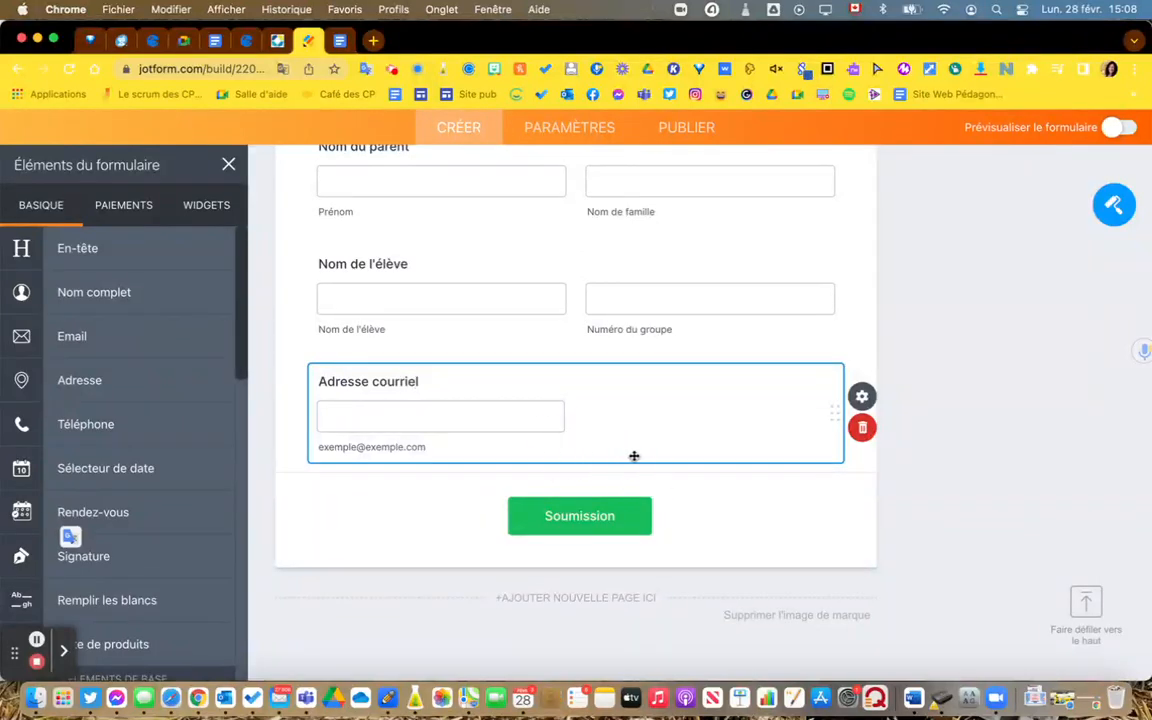
click(407, 450)
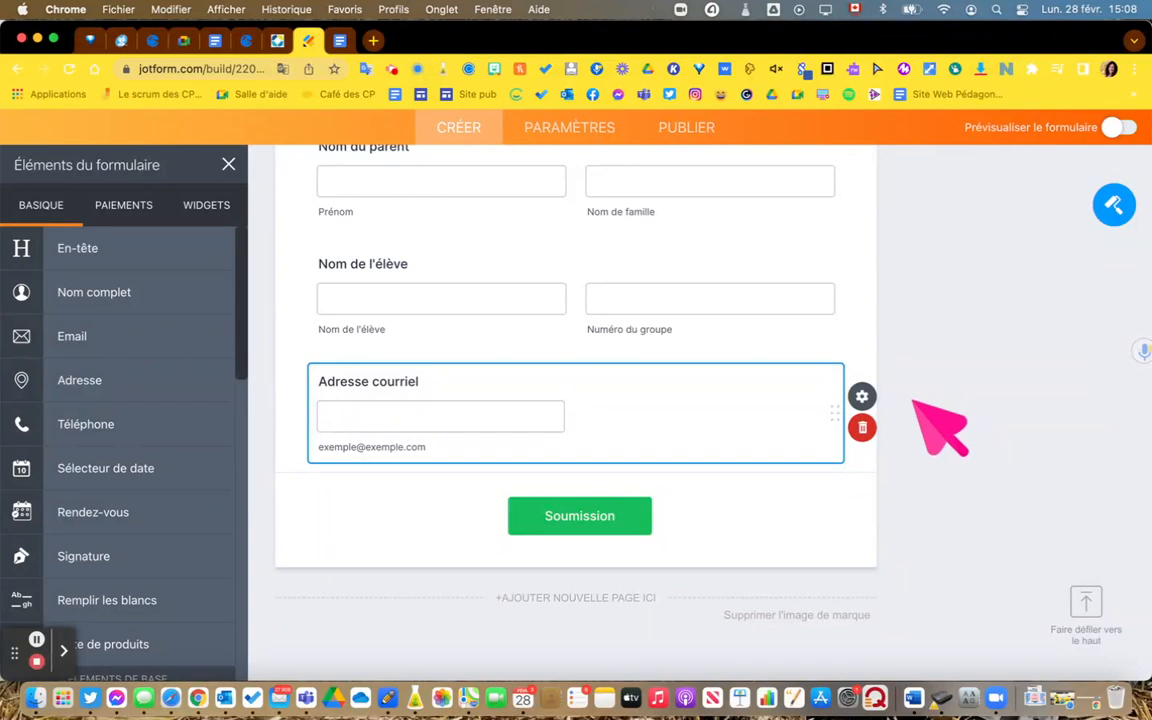
scroll(775, 470, down, 2)
scroll(759, 447, down, 3)
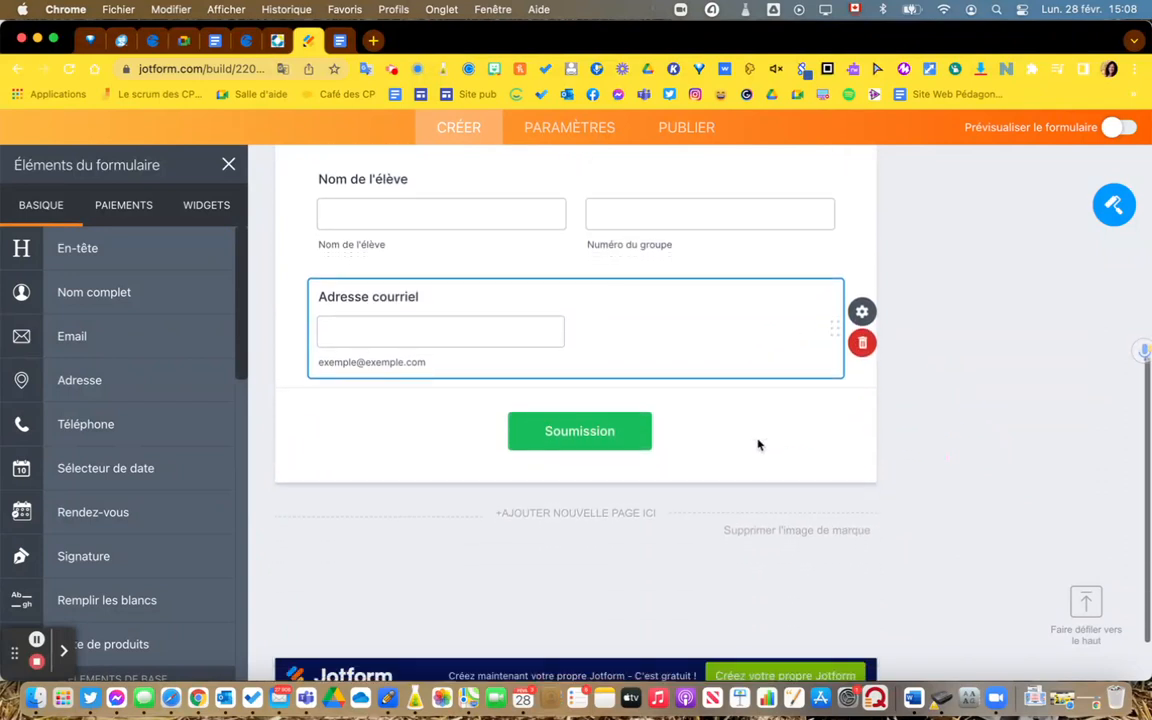
click(134, 424)
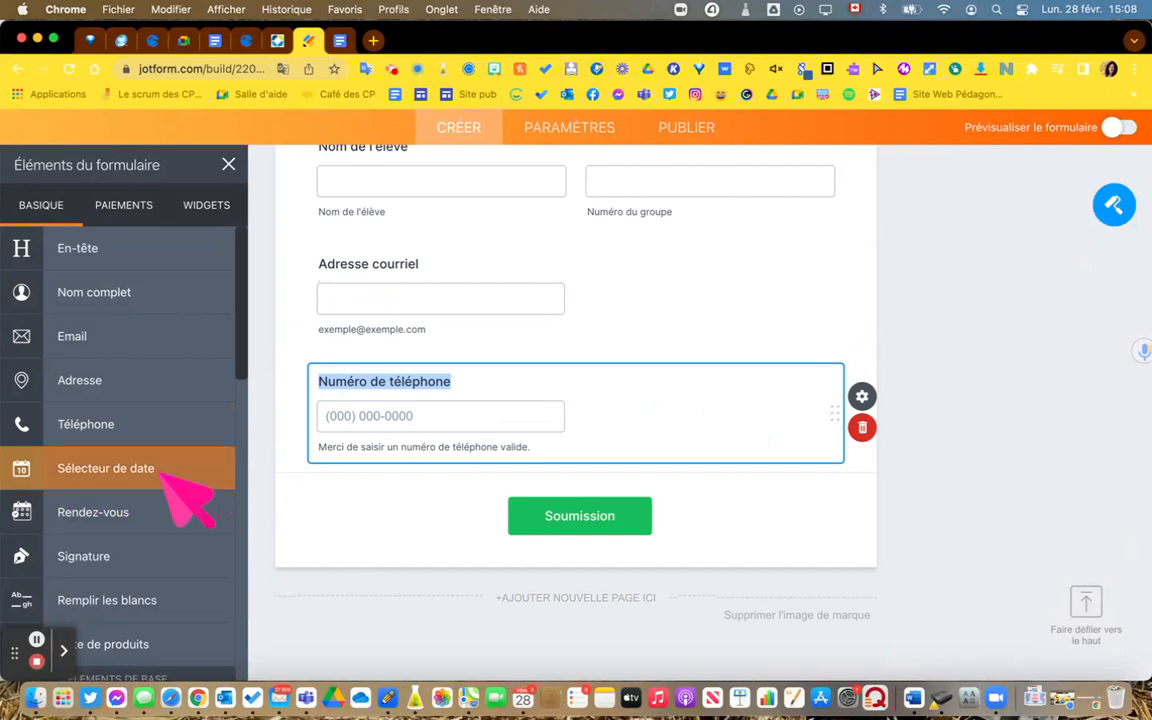
Step: Add a "Liste de produits" element below the phone field and title it "Nos produits"
scroll(185, 488, down, 3)
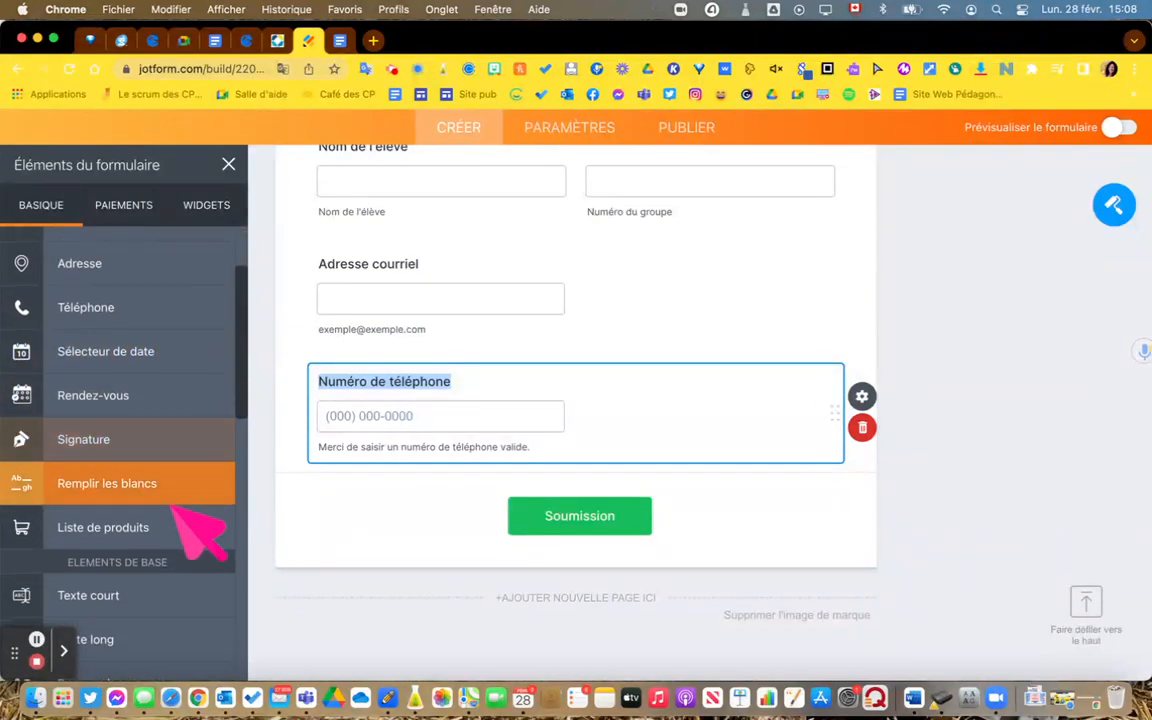
scroll(178, 522, down, 1)
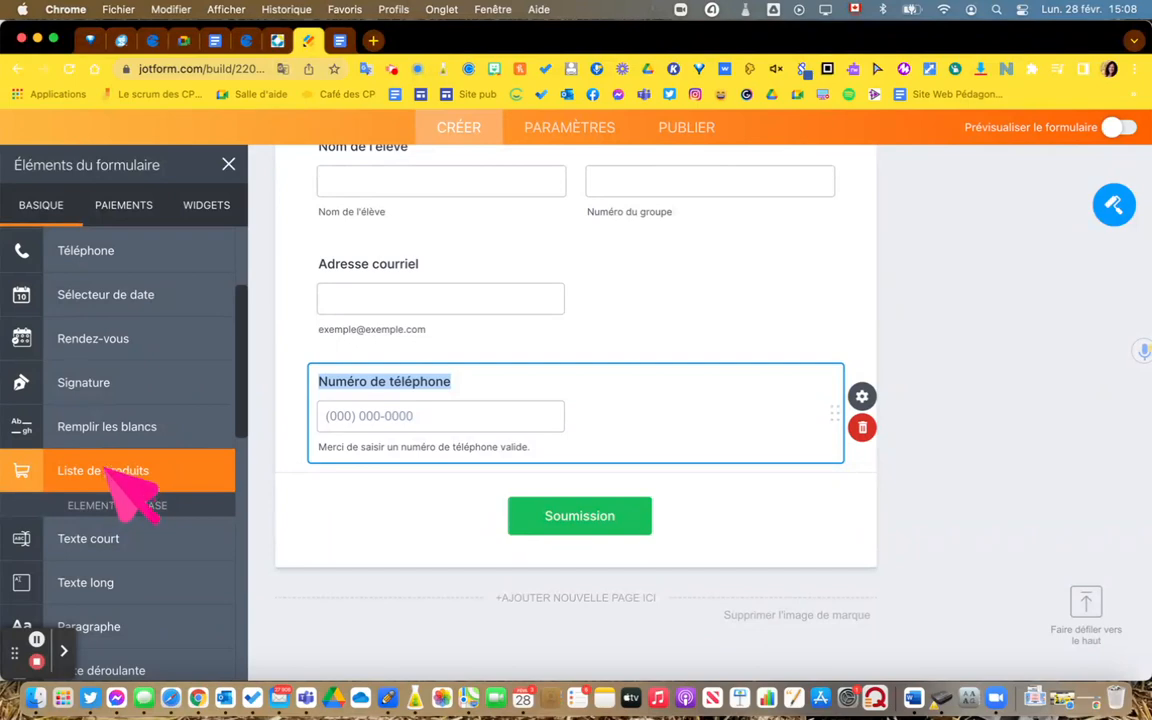
scroll(106, 468, down, 1)
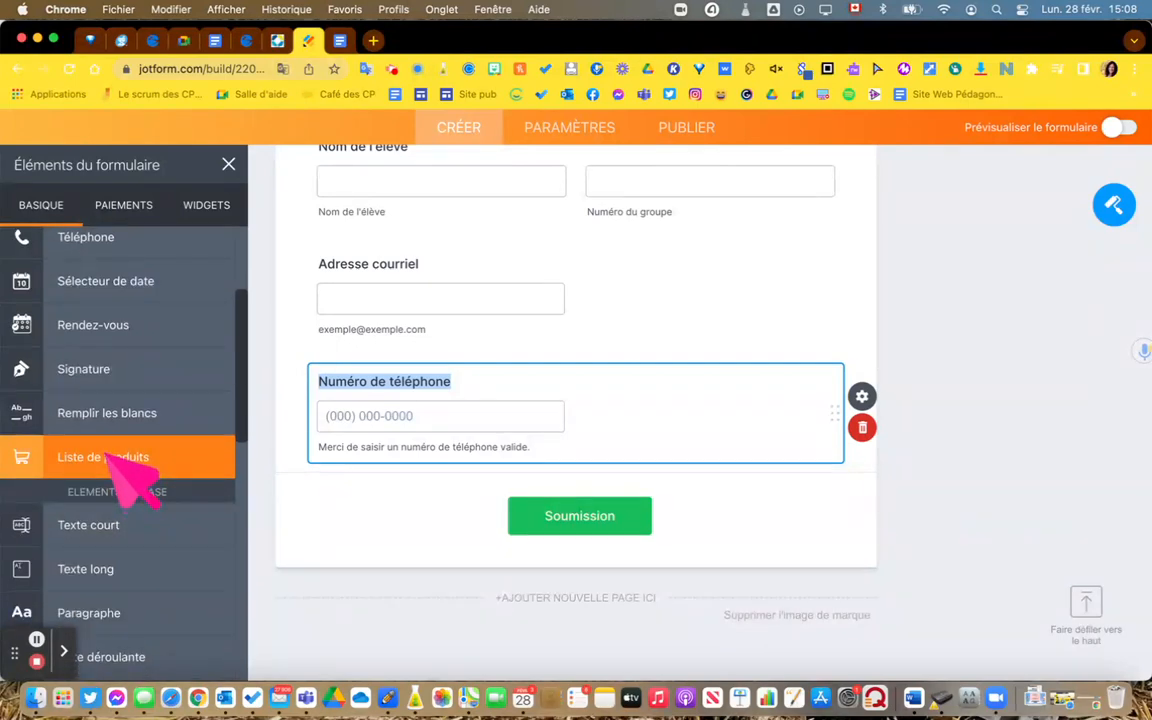
click(113, 466)
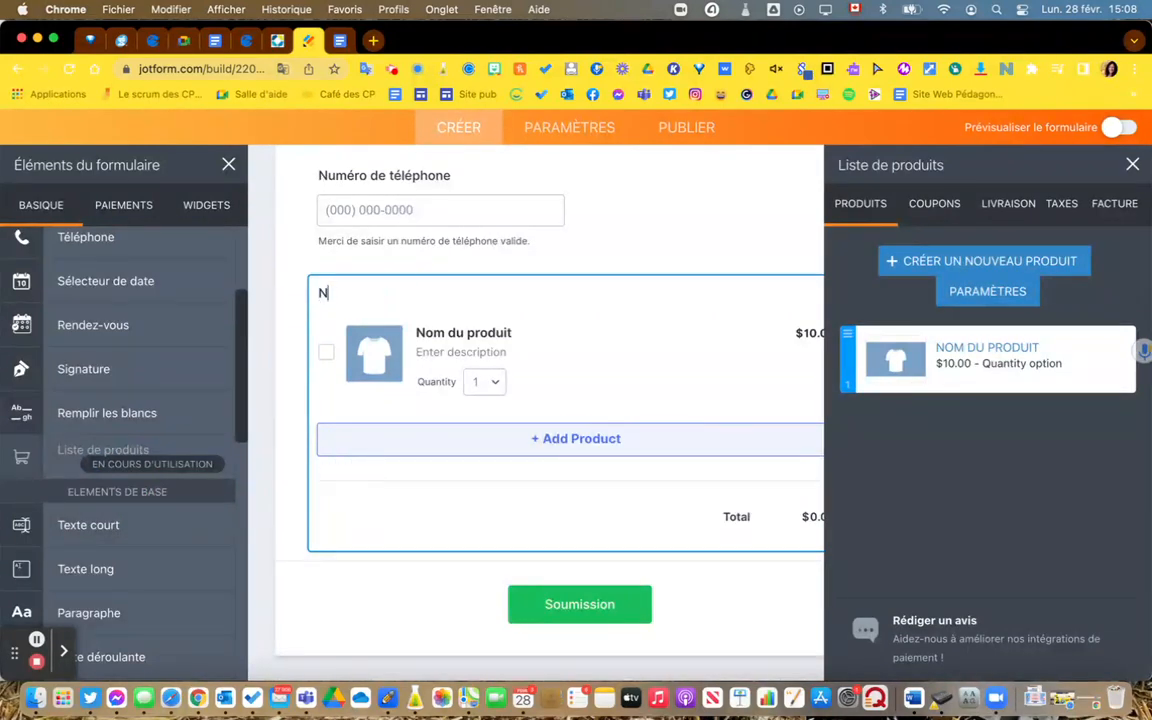
text(duits)
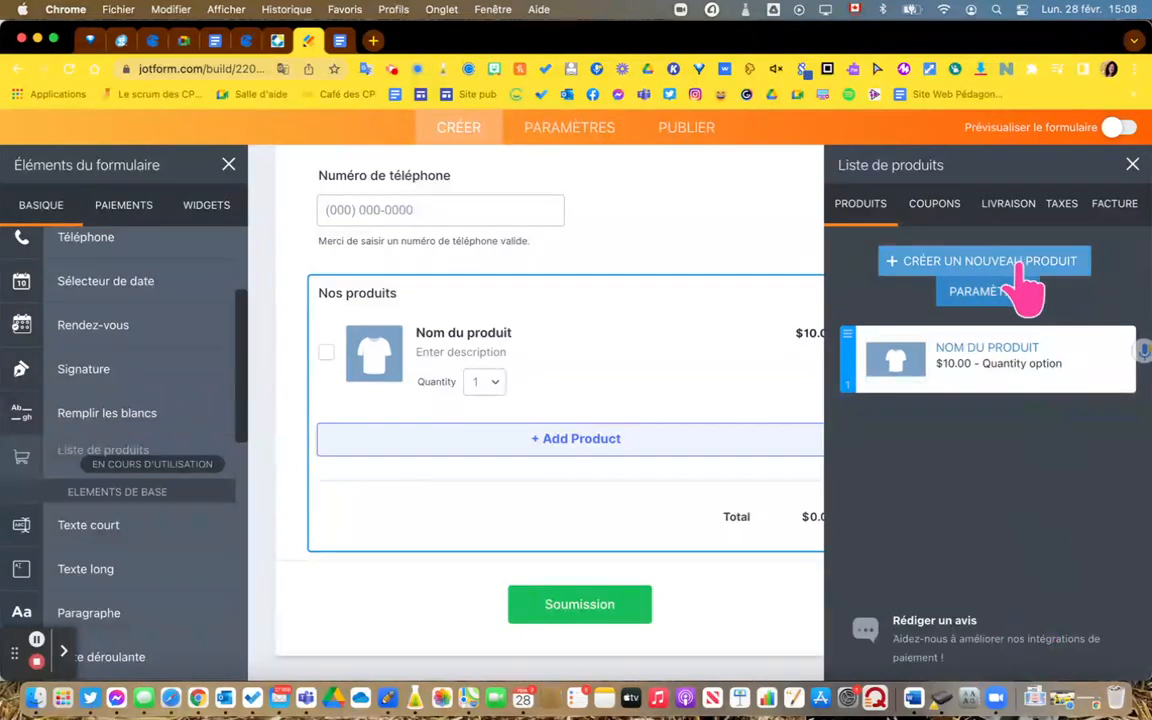
click(1134, 164)
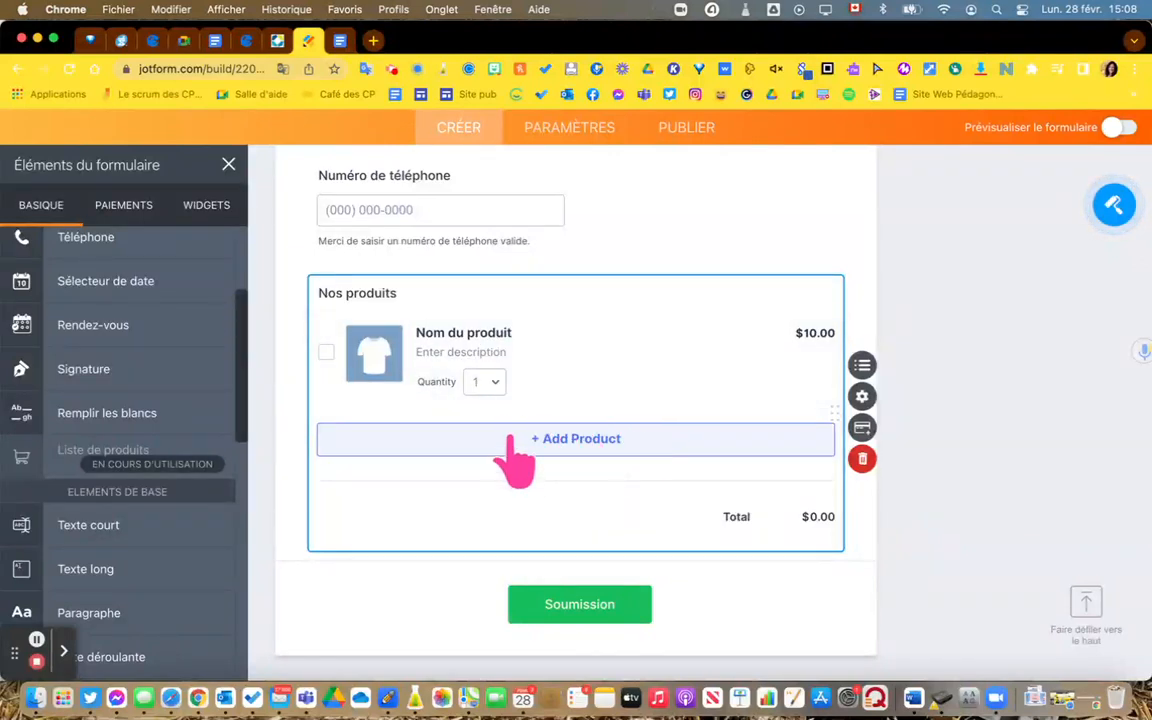
Step: Name the first product "Crayon" and set its description to "Courte description"
click(467, 333)
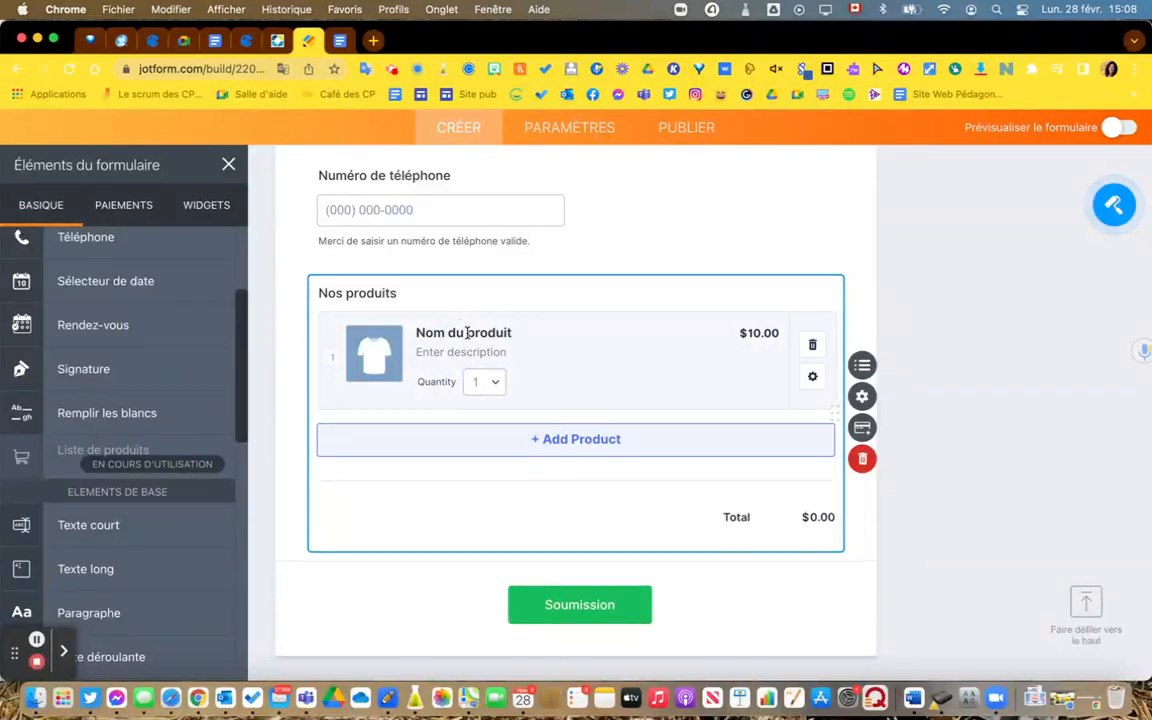
click(498, 333)
triple_click(456, 332)
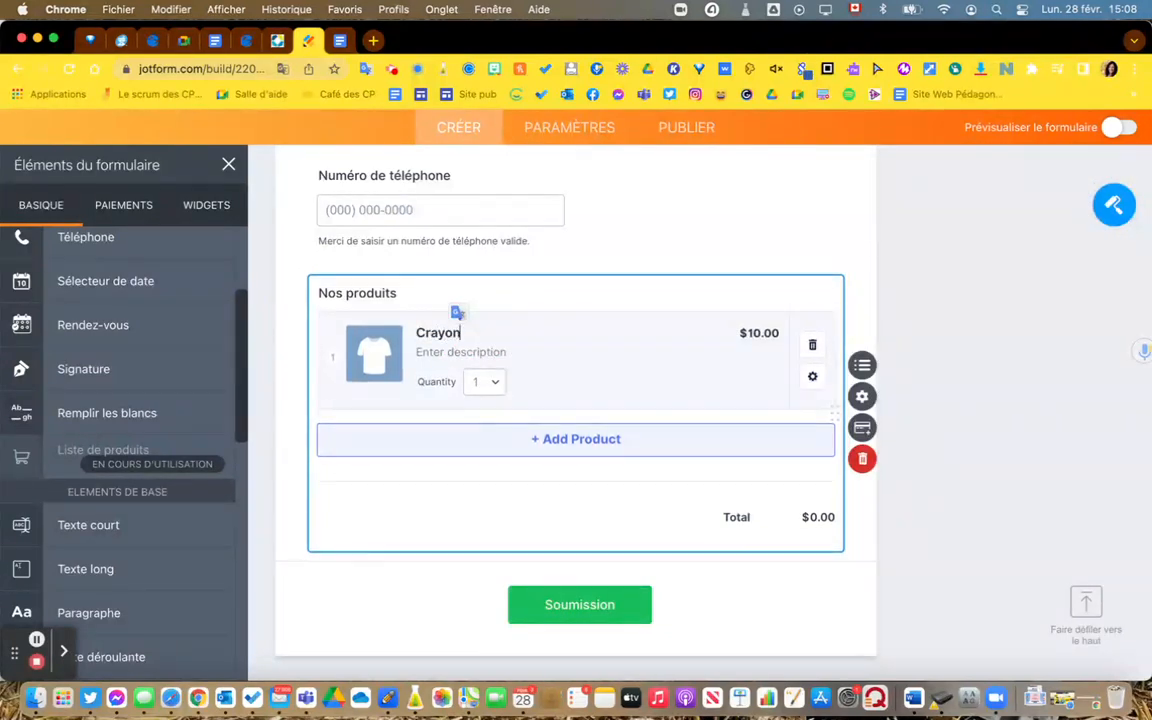
double_click(460, 351)
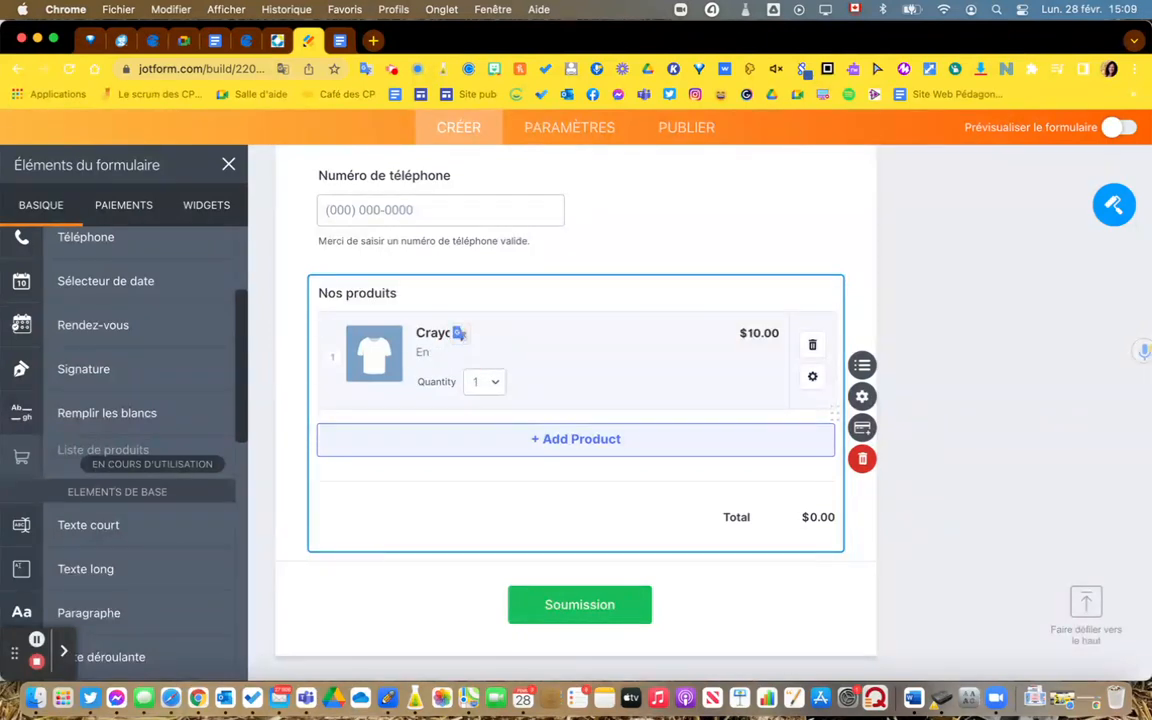
text(ed)
Step: Look over the image upload options in the Crayon product's settings
click(379, 358)
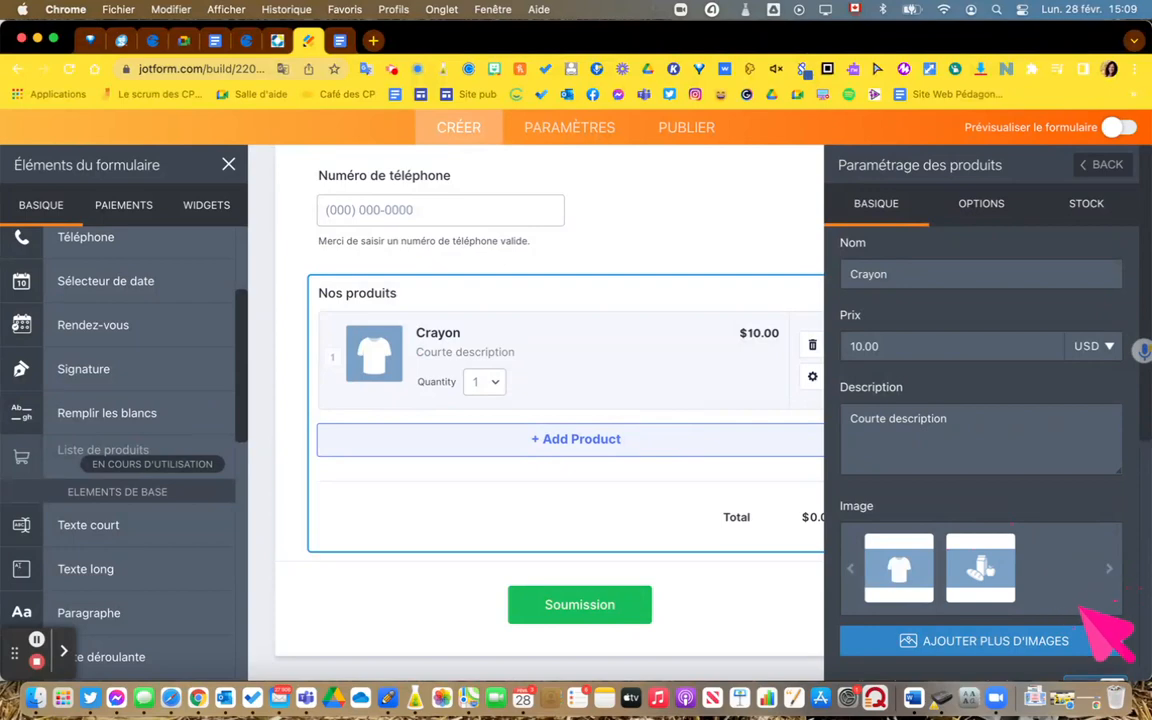
click(1052, 634)
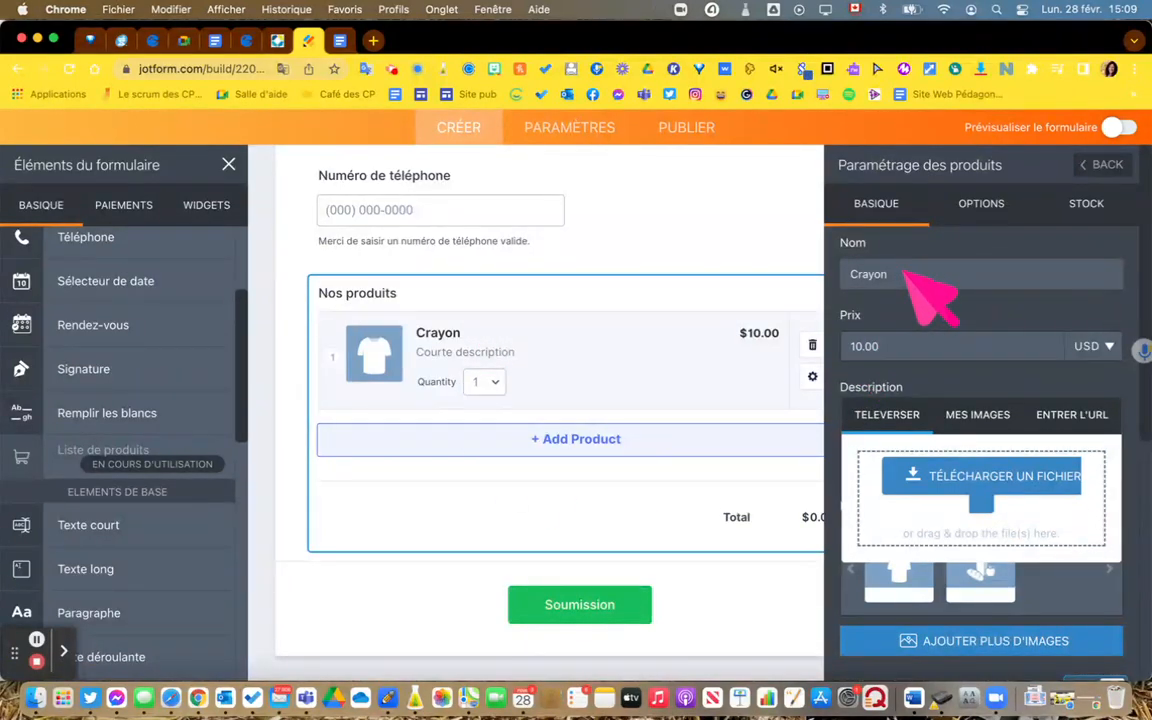
click(717, 245)
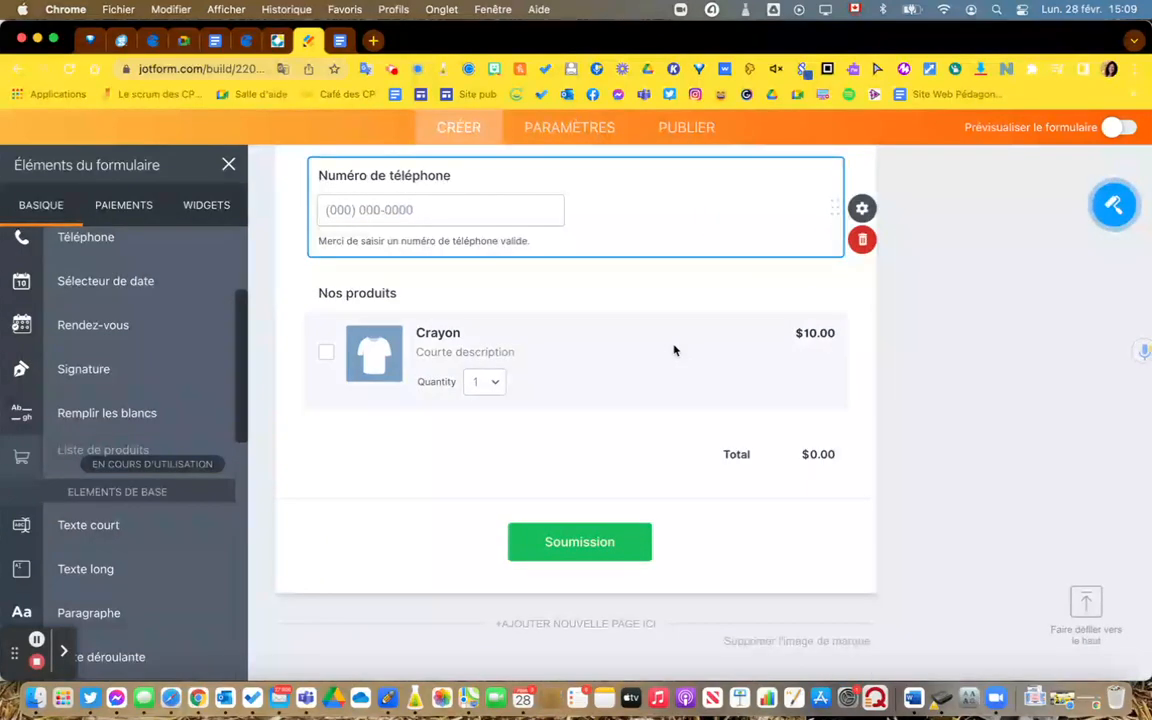
Step: Set the Crayon product's price currency to CAD and save the product settings
click(674, 350)
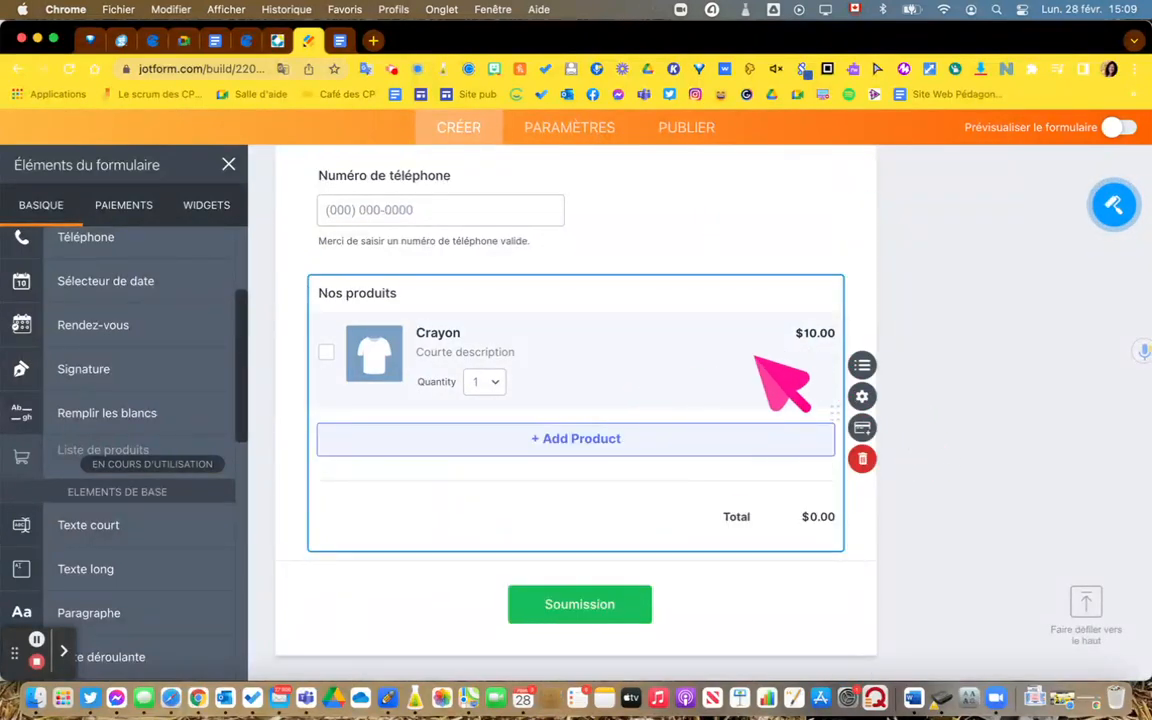
click(812, 379)
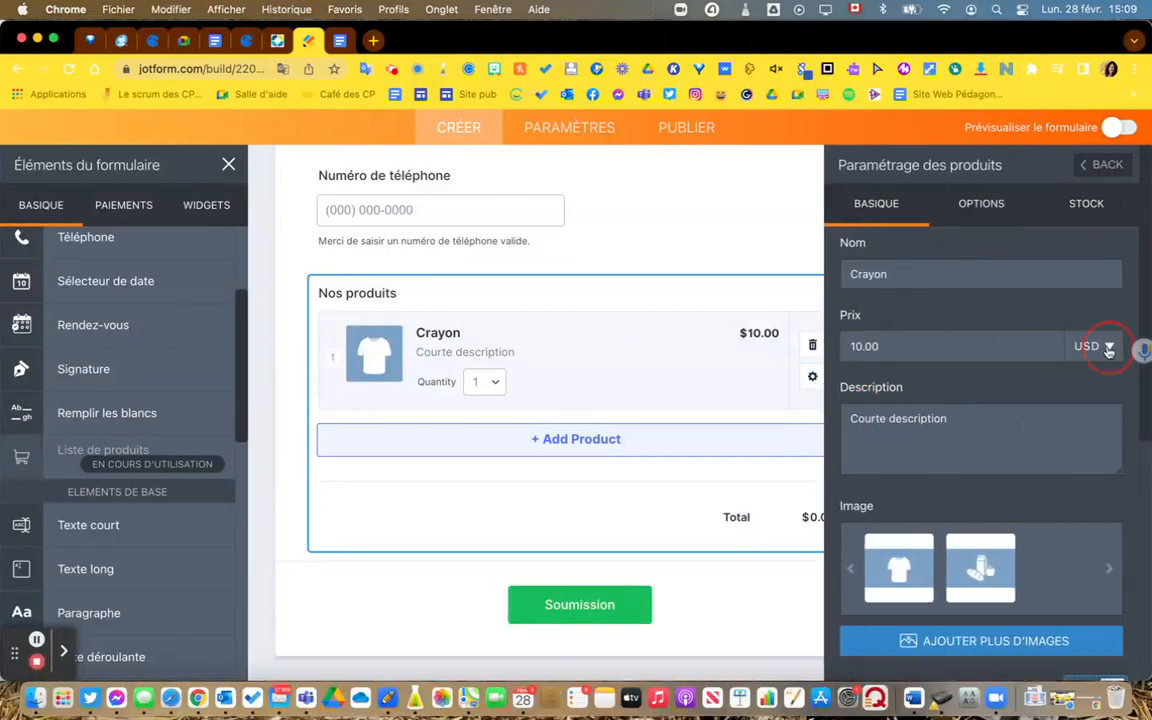
click(1108, 347)
scroll(1005, 500, down, 2)
scroll(1012, 540, down, 5)
scroll(1000, 585, down, 2)
click(1010, 552)
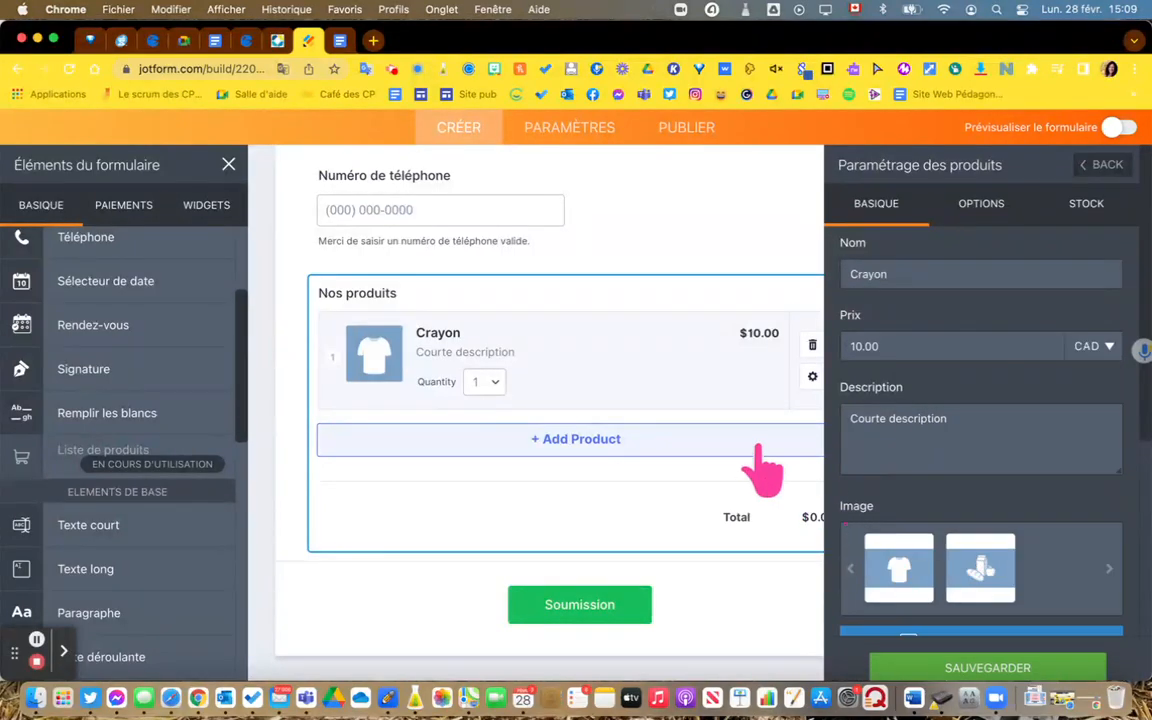
click(1103, 164)
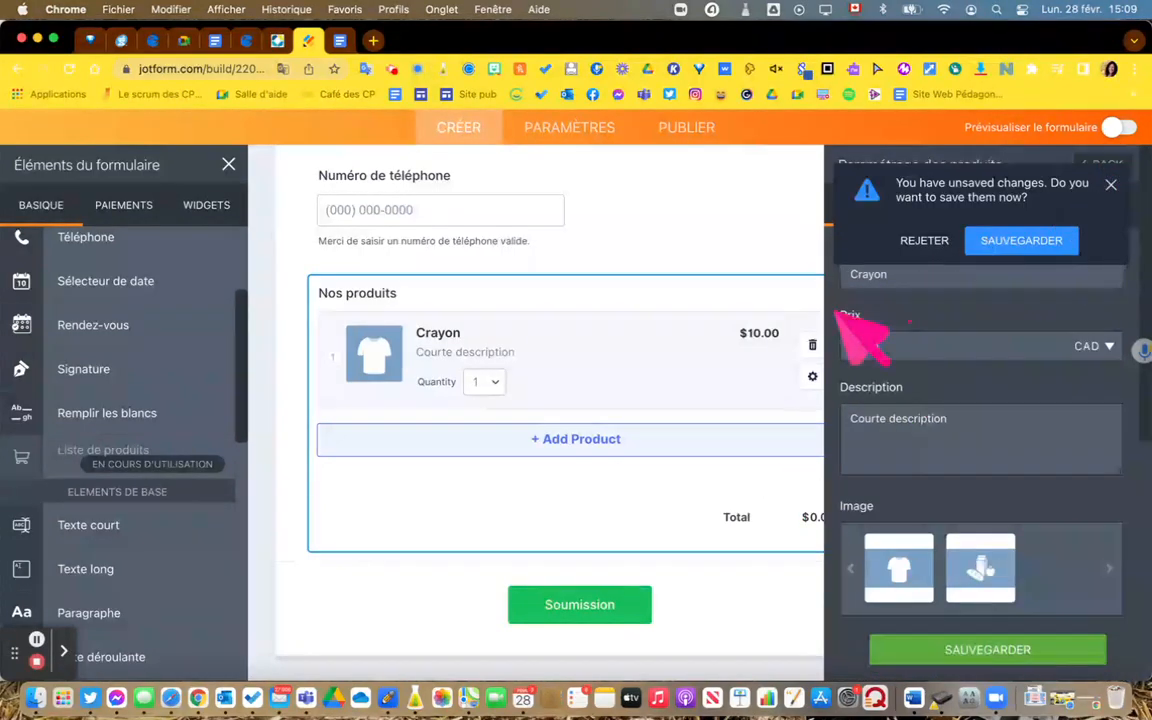
click(1109, 185)
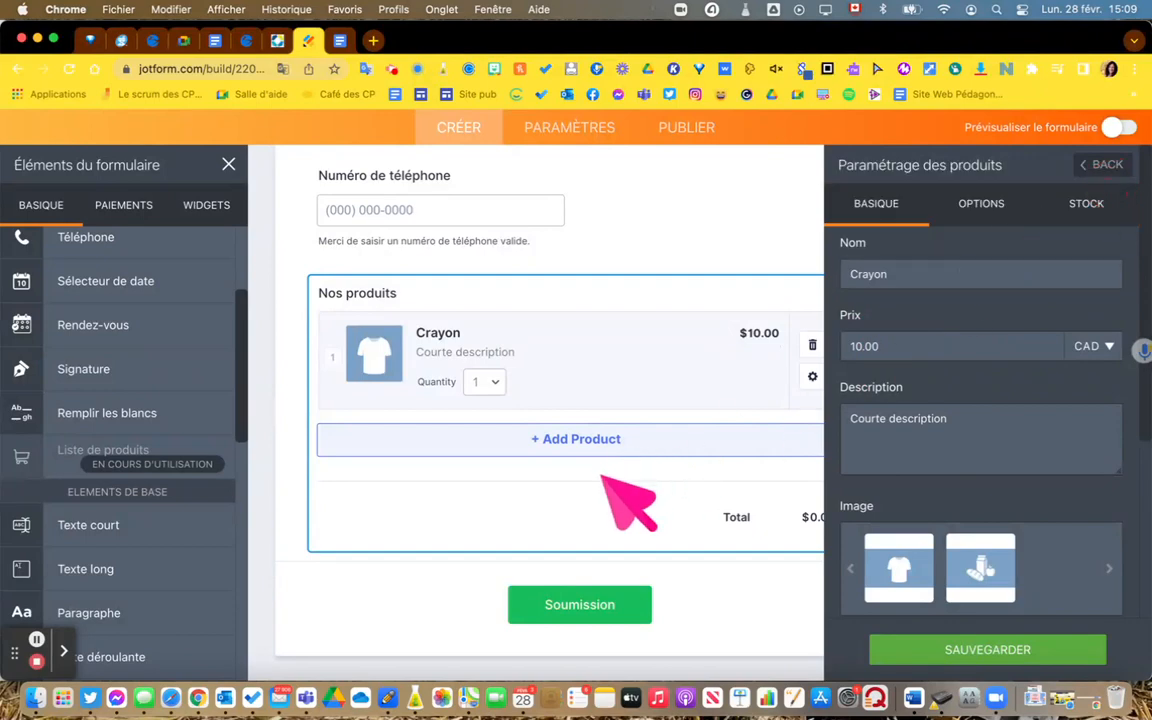
click(1103, 164)
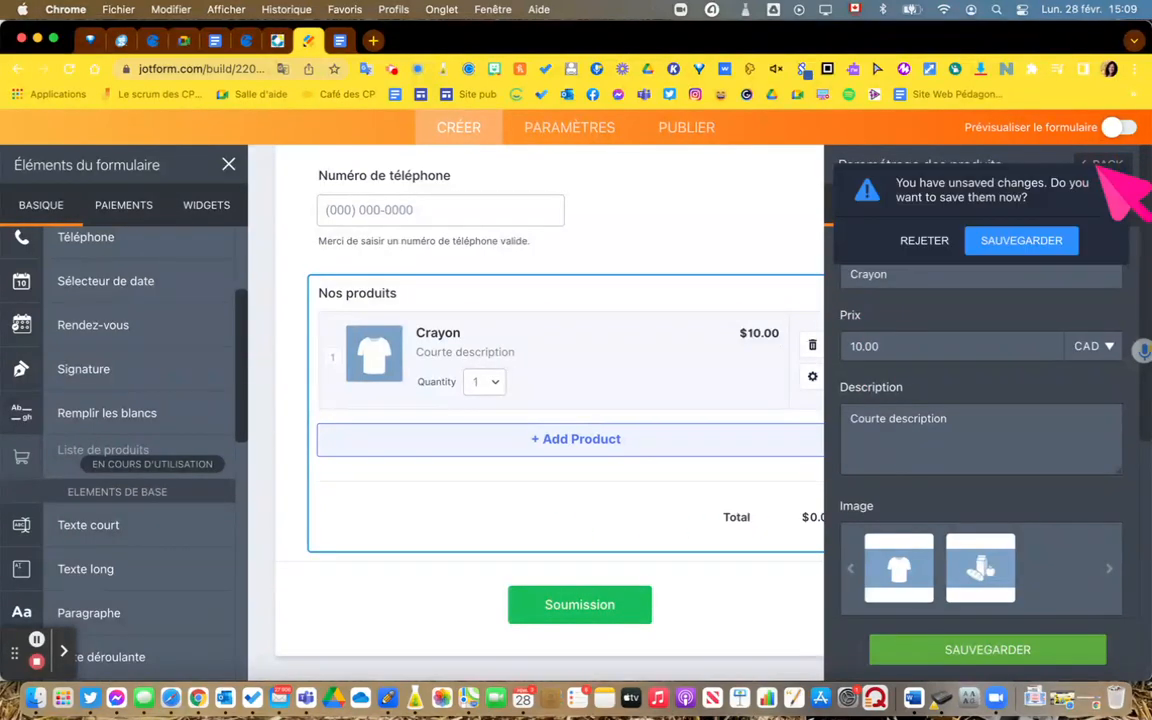
click(975, 242)
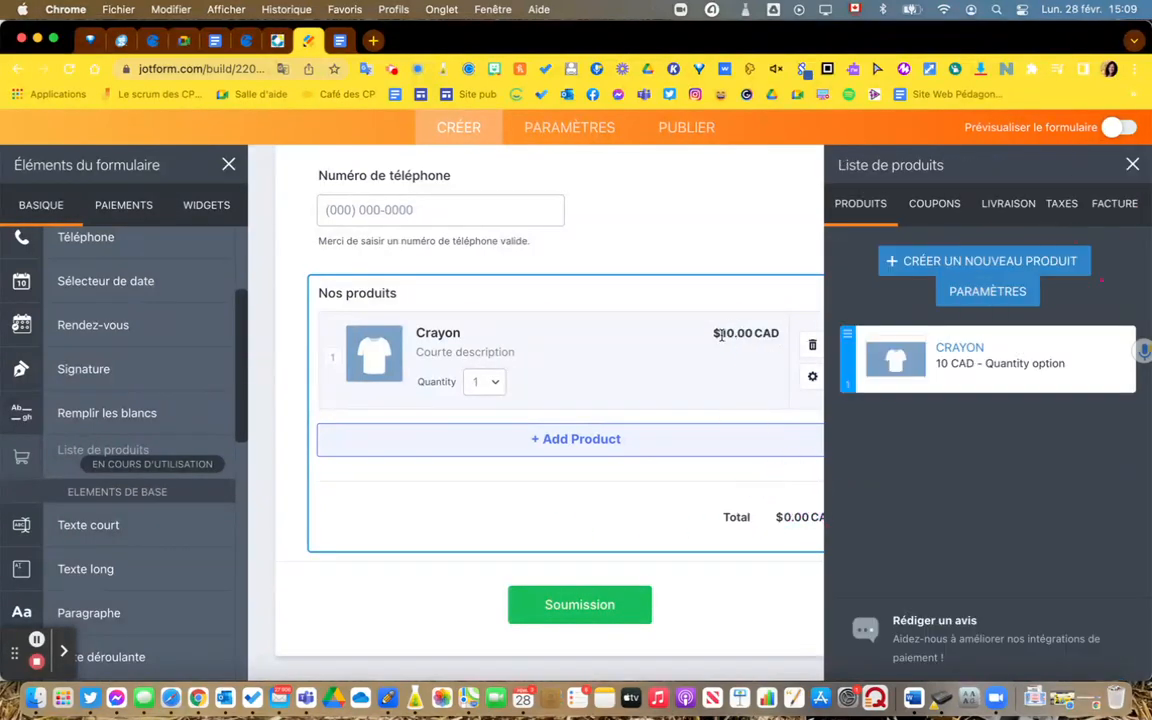
click(1134, 168)
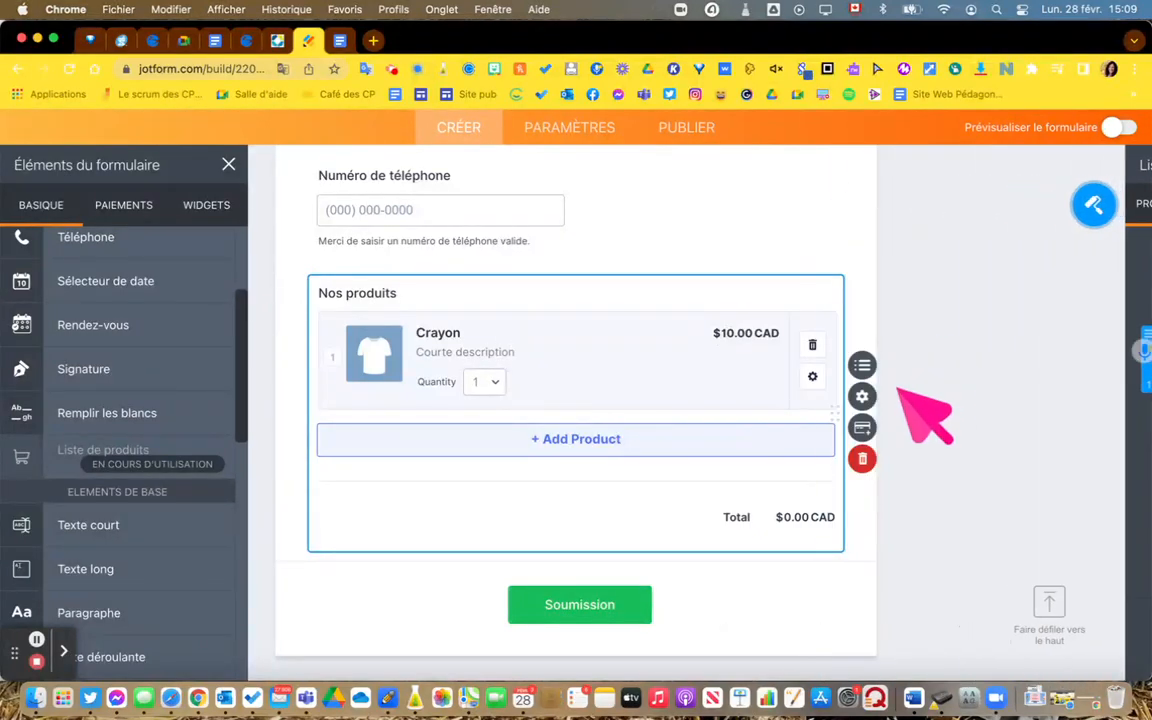
Step: Add a second product named "Efface" below Crayon in the product list
click(486, 381)
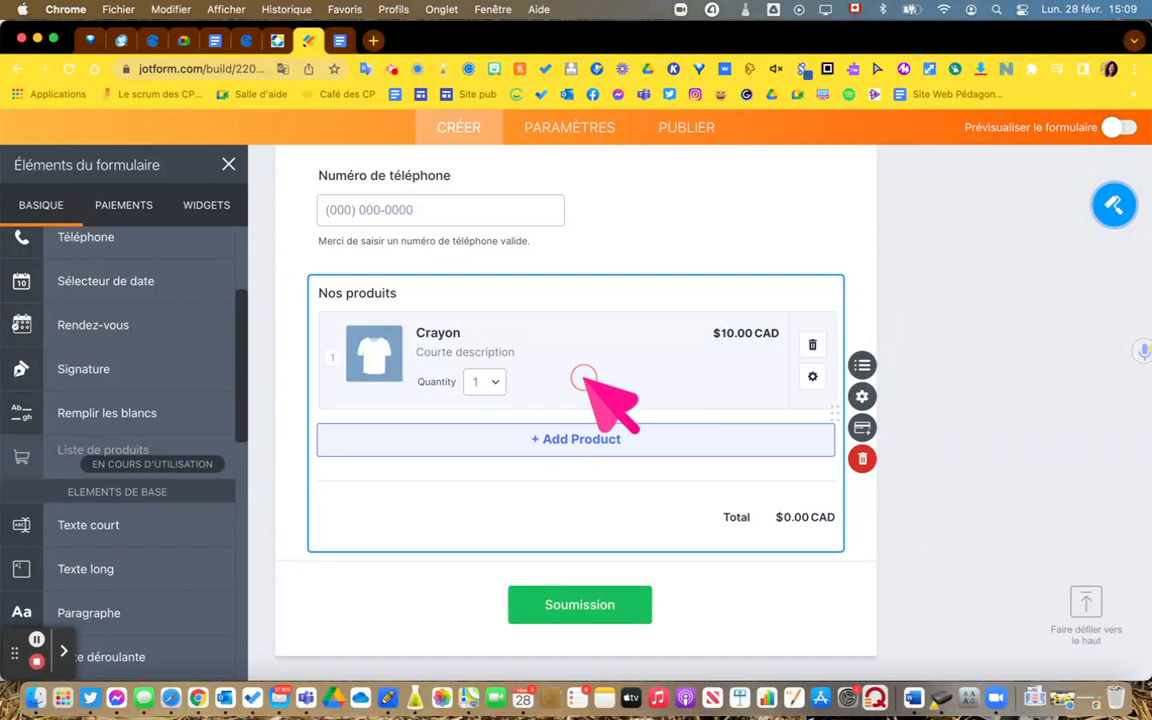
click(598, 443)
click(462, 446)
click(432, 450)
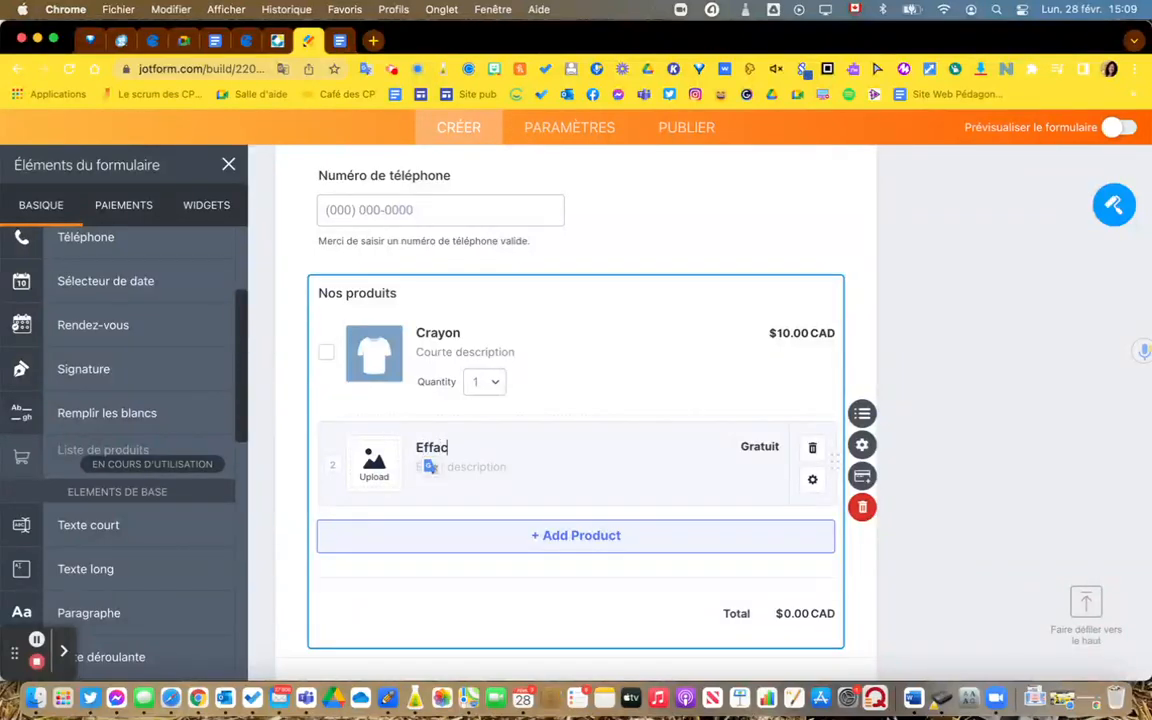
click(555, 454)
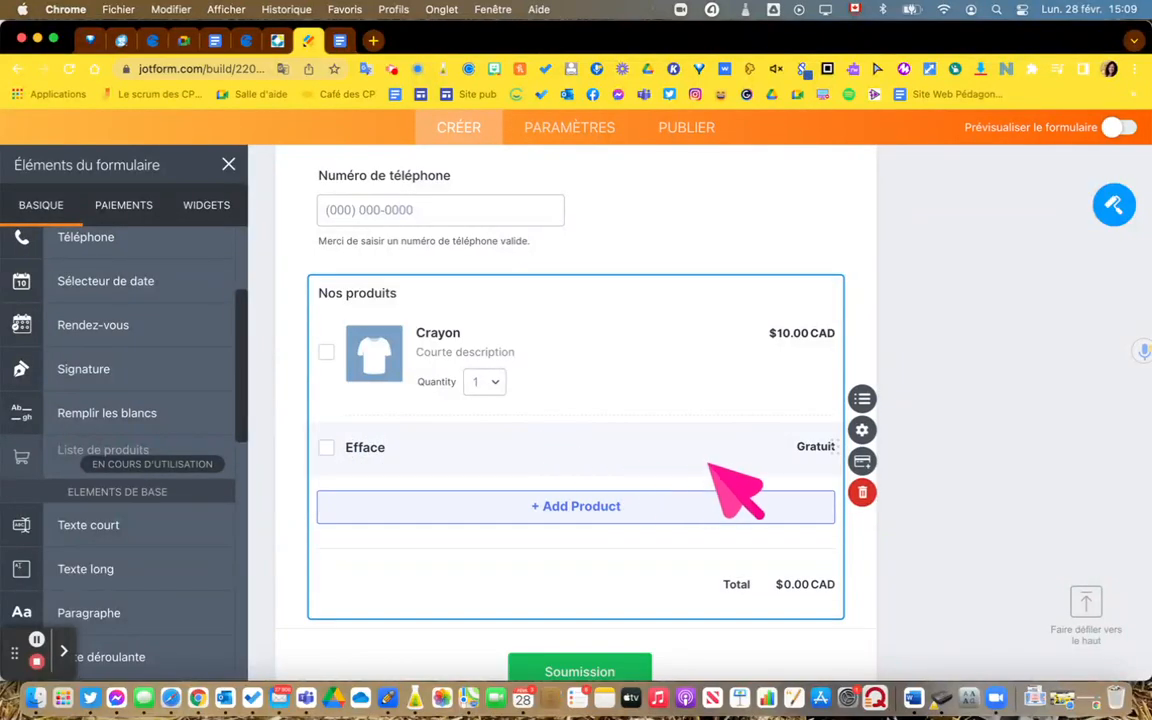
Step: Set the price of the Efface product to 0.50 CAD
click(800, 447)
click(776, 446)
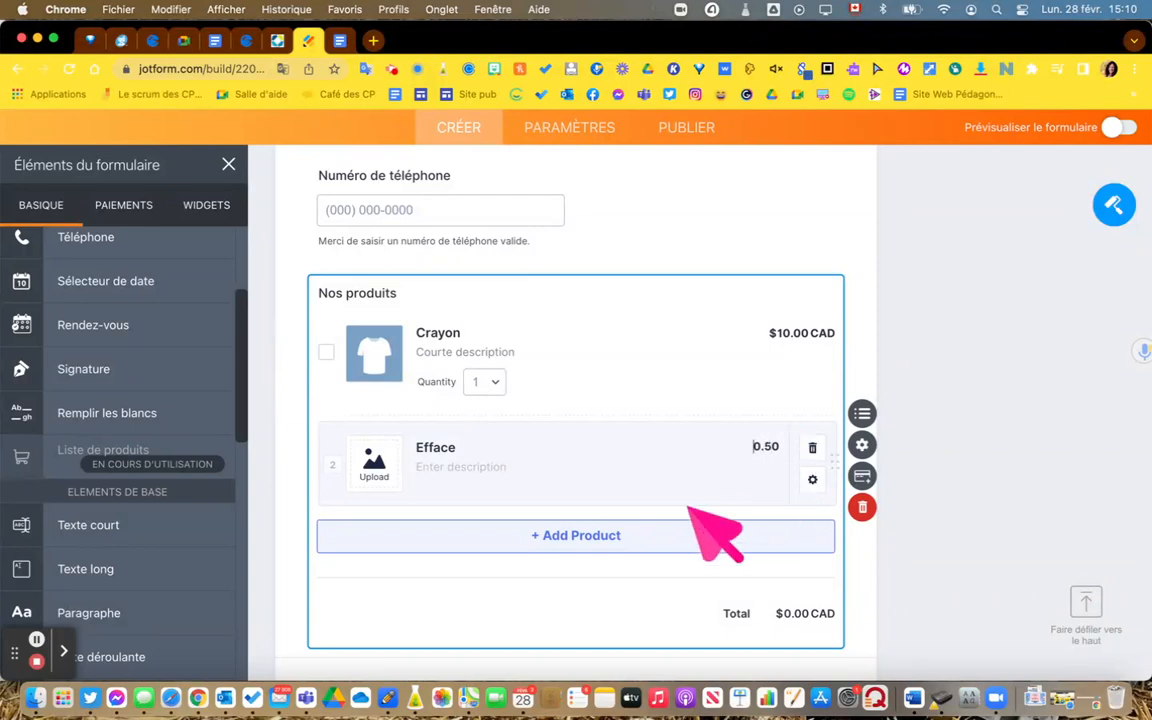
click(690, 442)
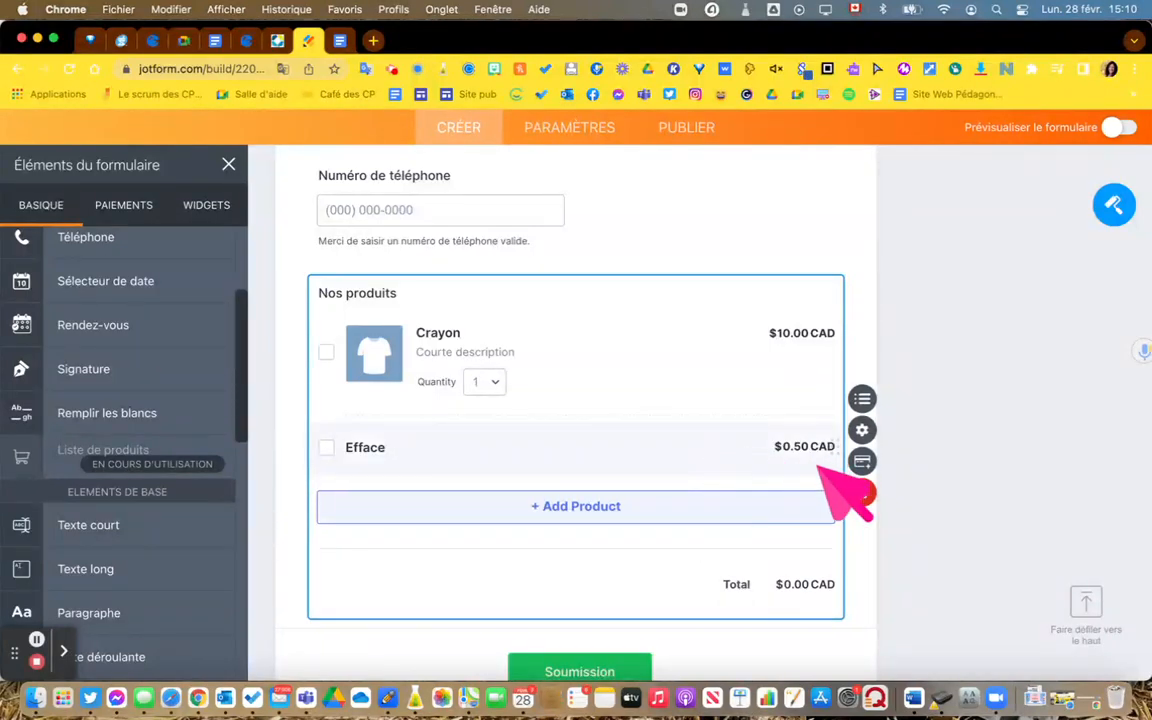
Step: Add a dropdown (Liste déroulante) quantity selector labelled Quantité with a range of 0 to 10 to the Efface product, and close its settings
click(501, 461)
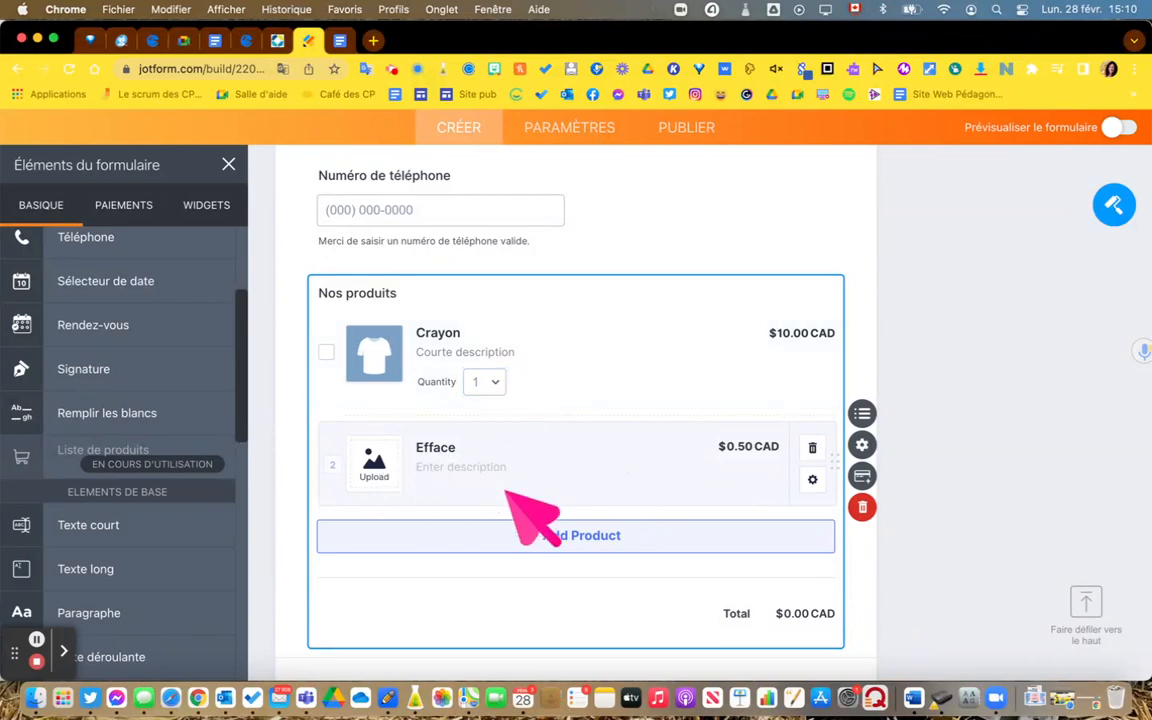
click(812, 481)
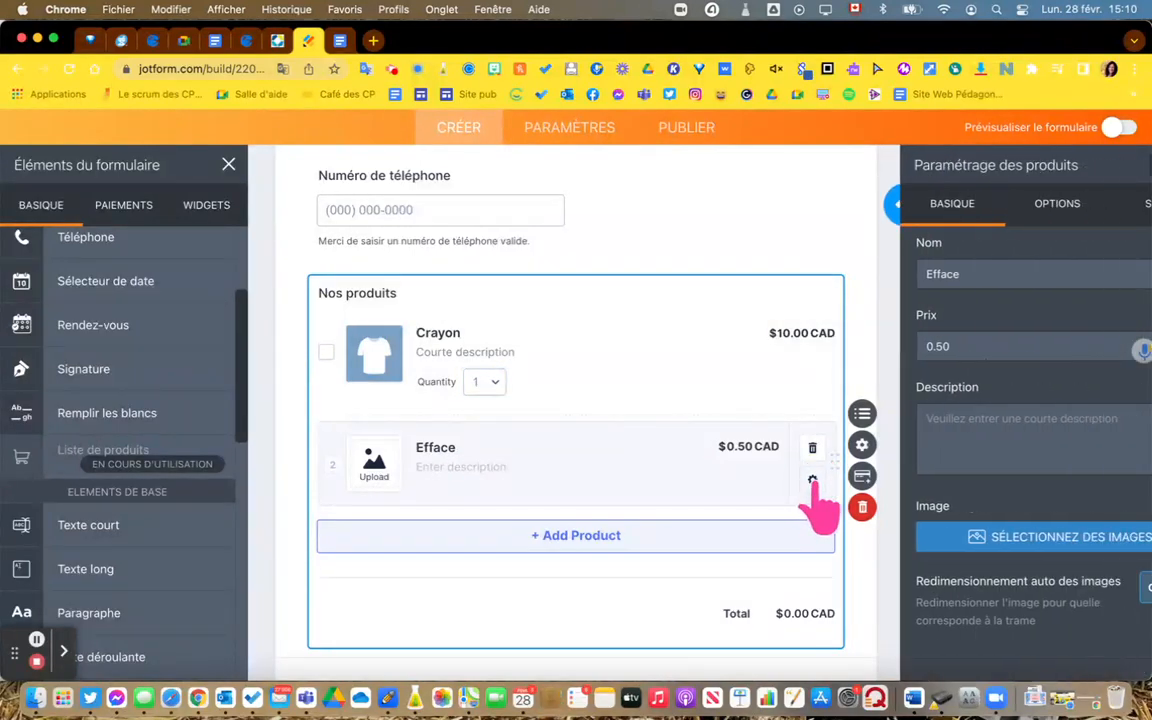
click(1005, 204)
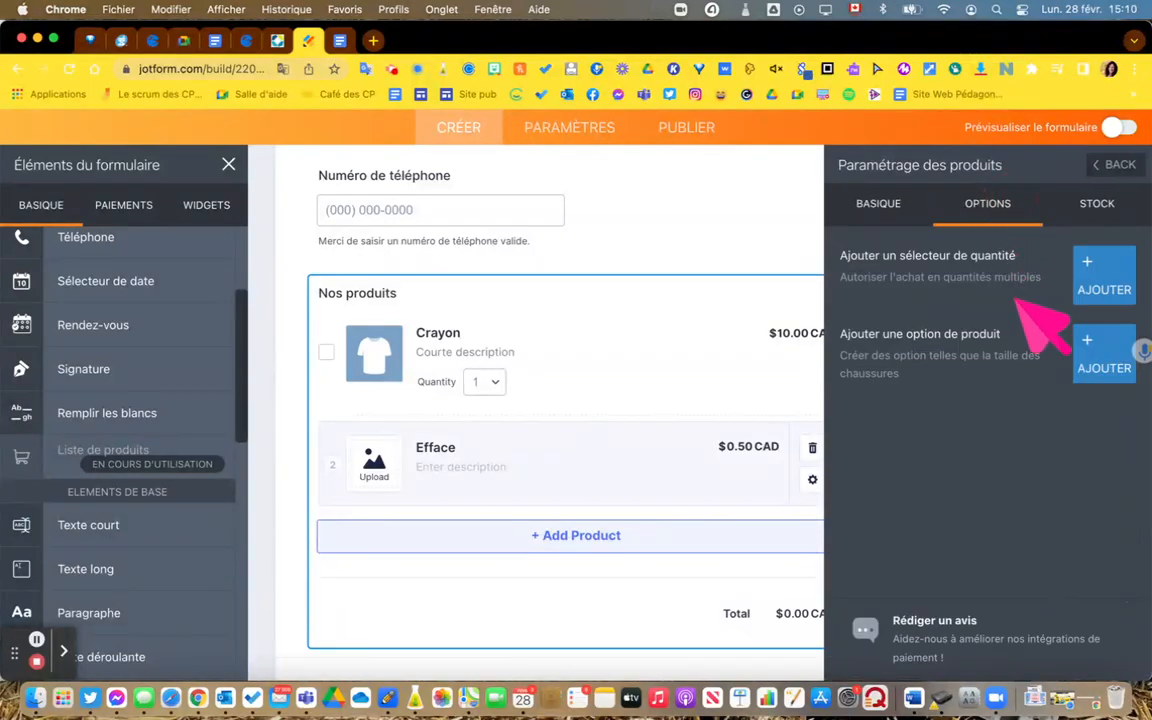
click(1103, 285)
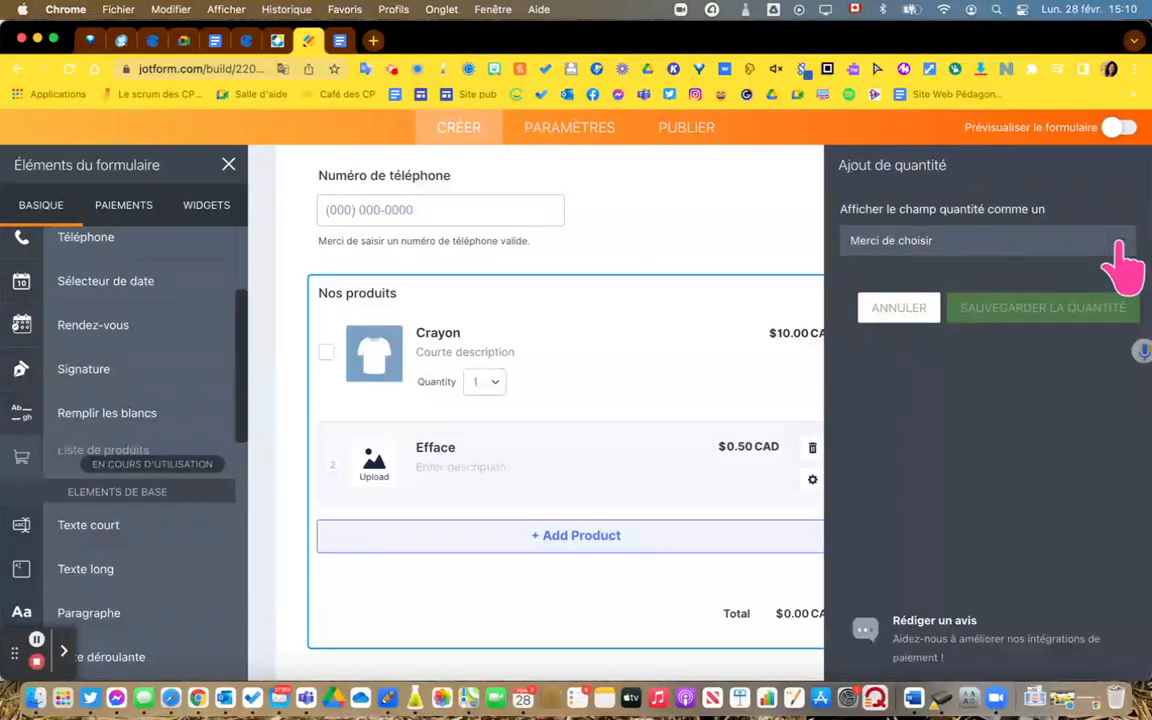
click(1121, 244)
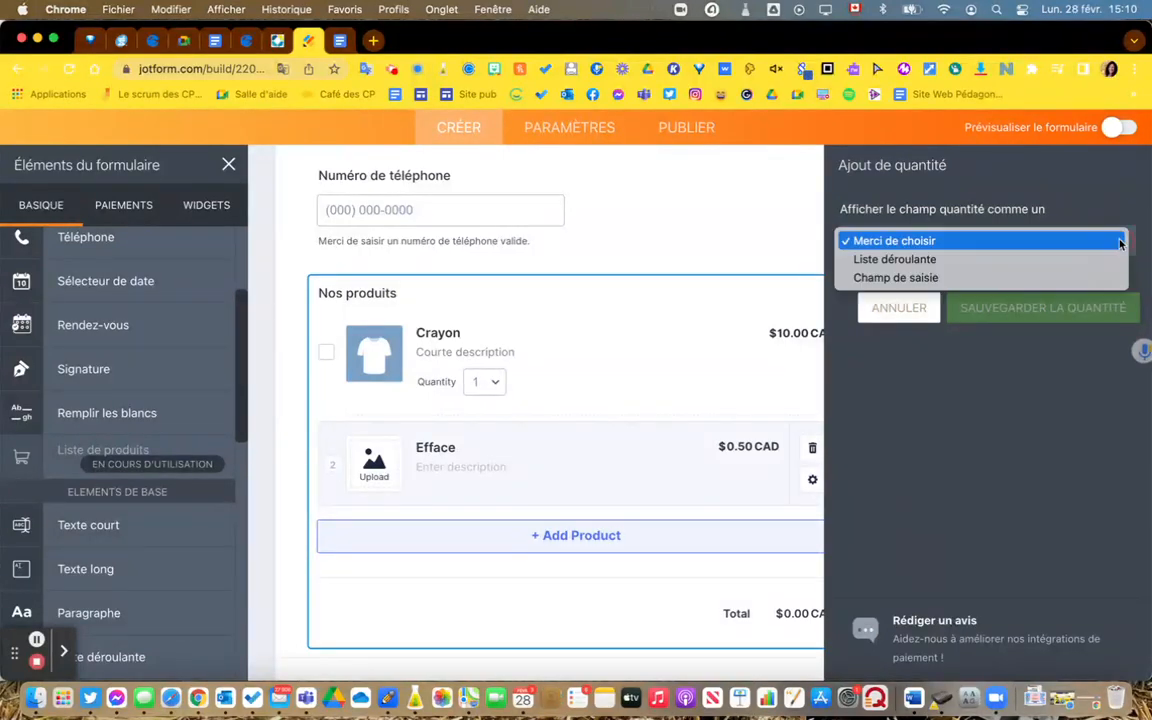
click(1044, 262)
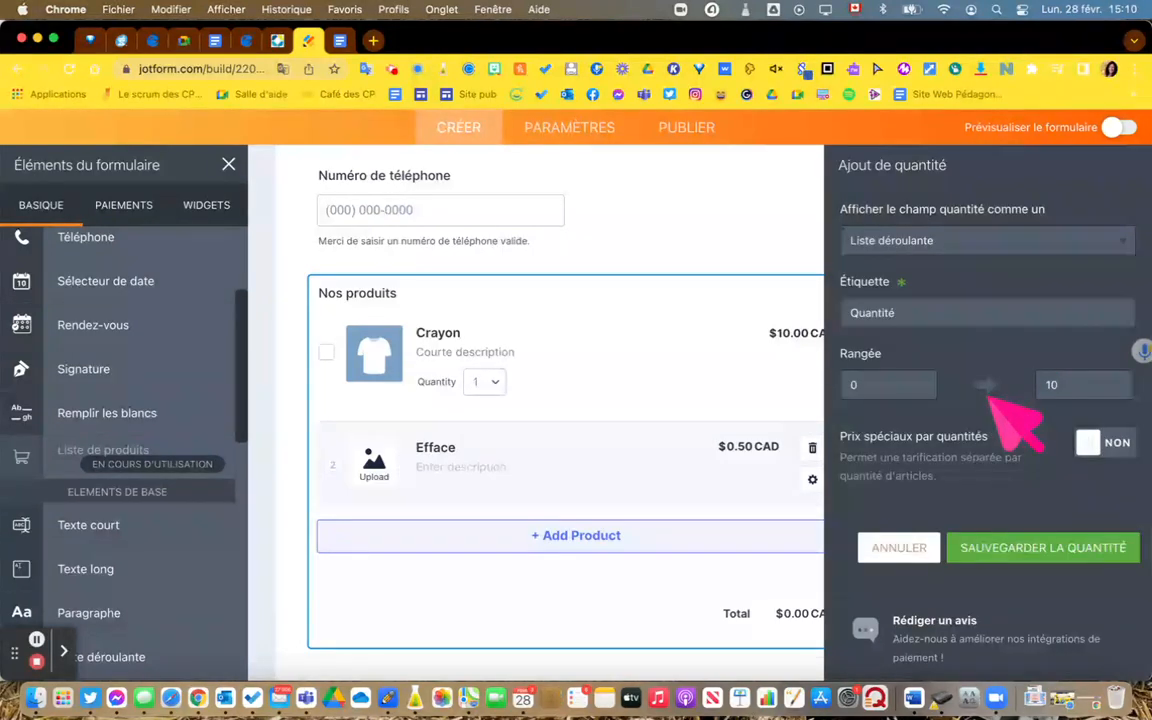
click(1068, 550)
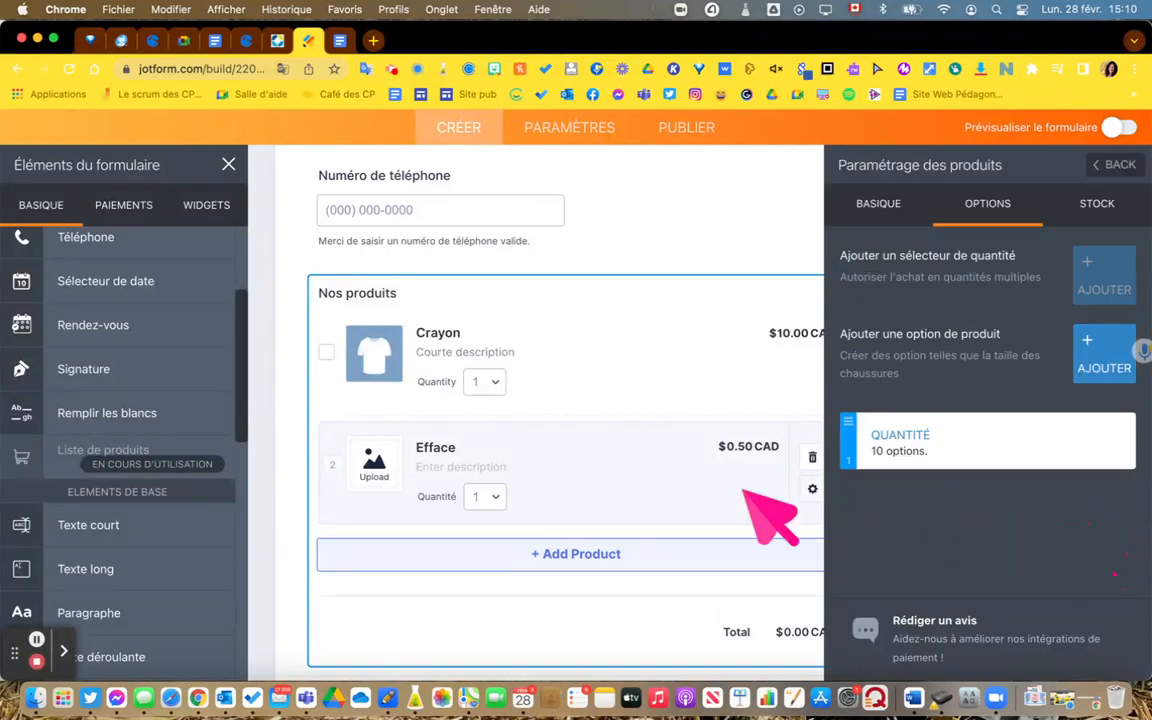
click(1112, 168)
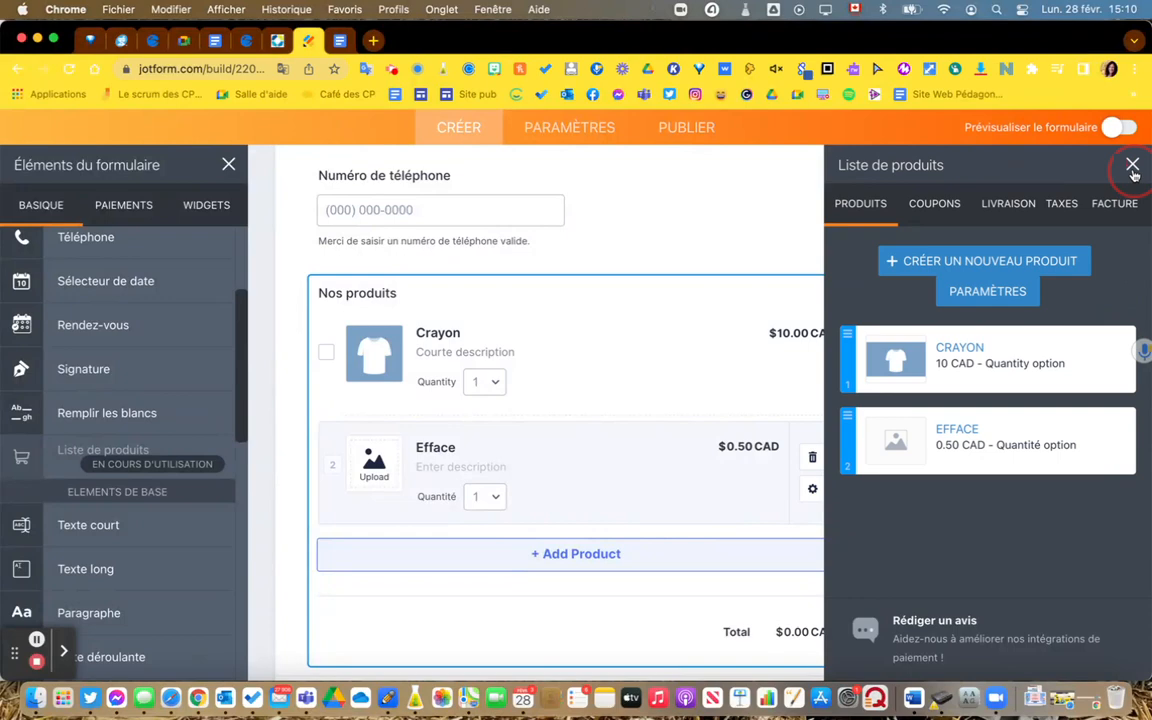
click(1132, 166)
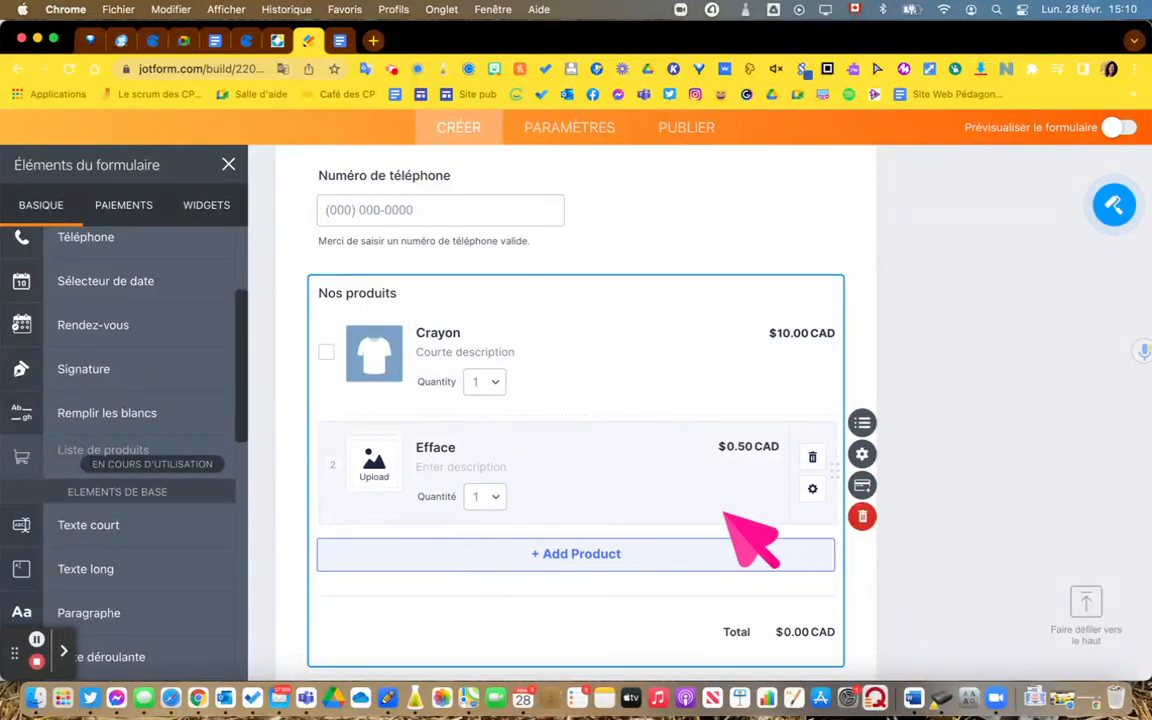
Step: Add a third product below Efface, keeping the default name and description
click(628, 556)
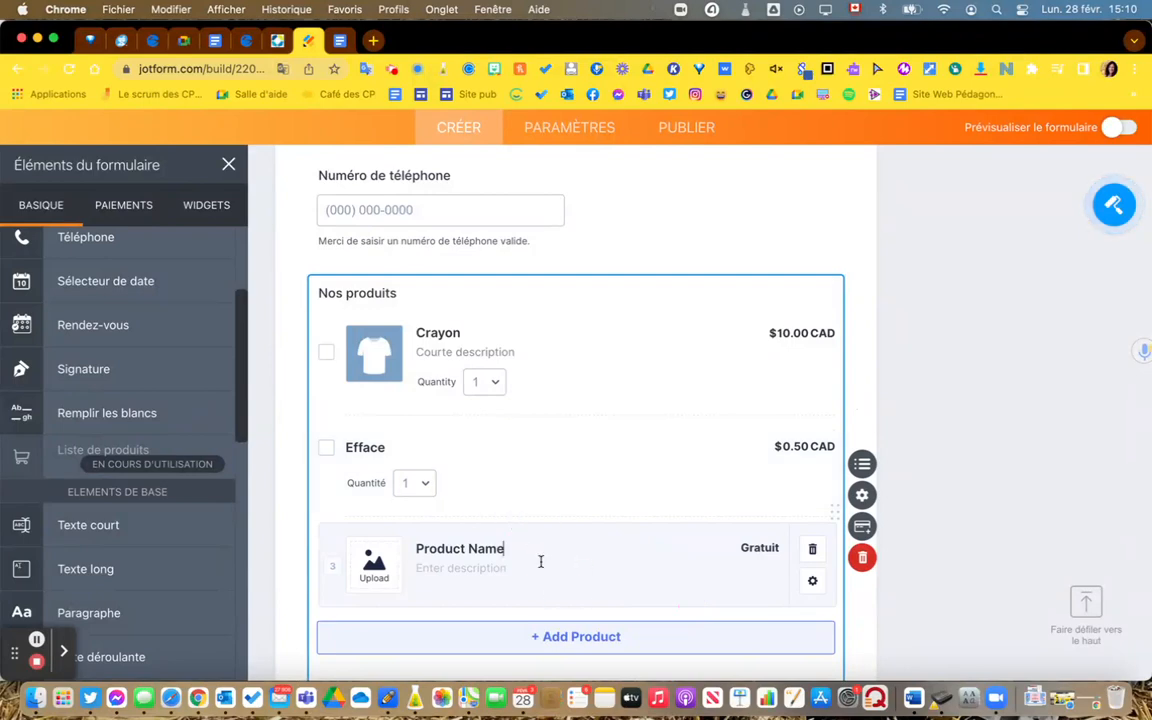
scroll(541, 563, down, 1)
click(514, 527)
click(476, 525)
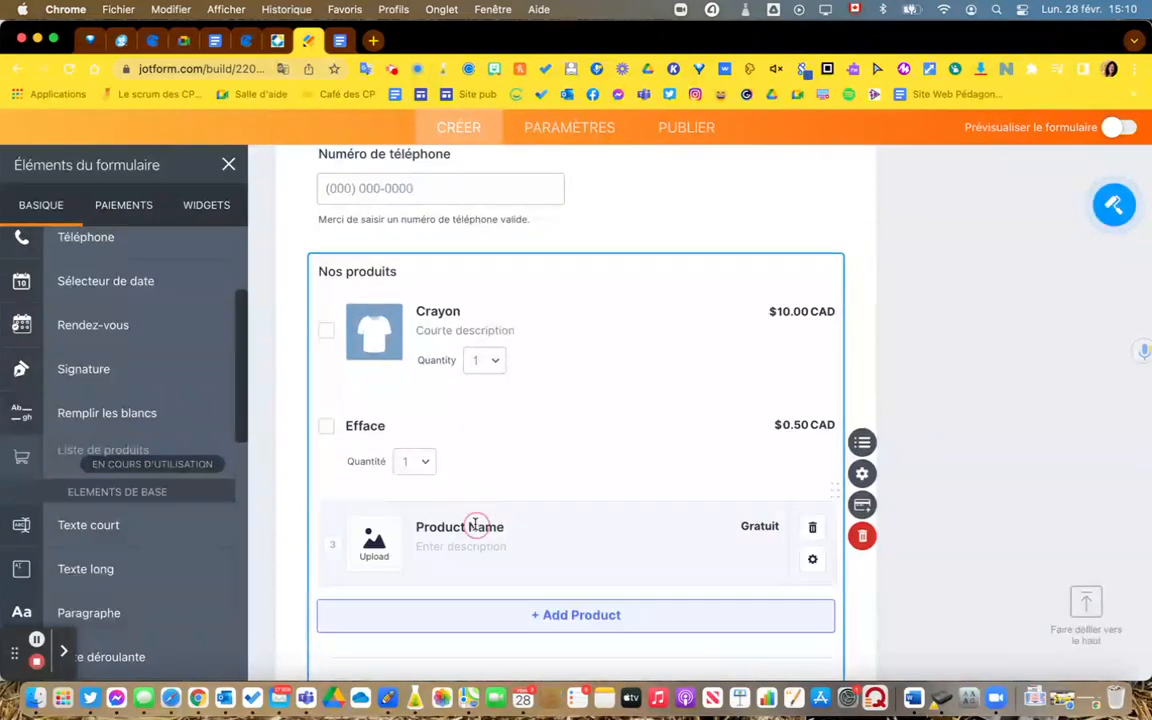
triple_click(462, 527)
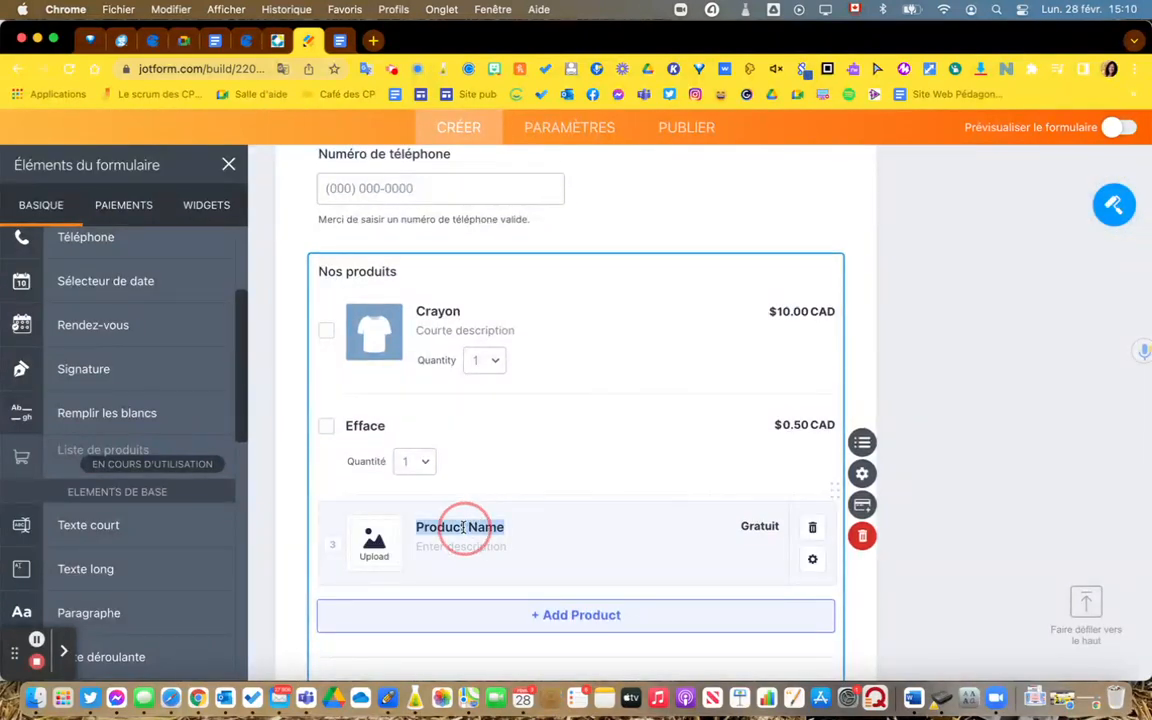
click(573, 452)
click(563, 548)
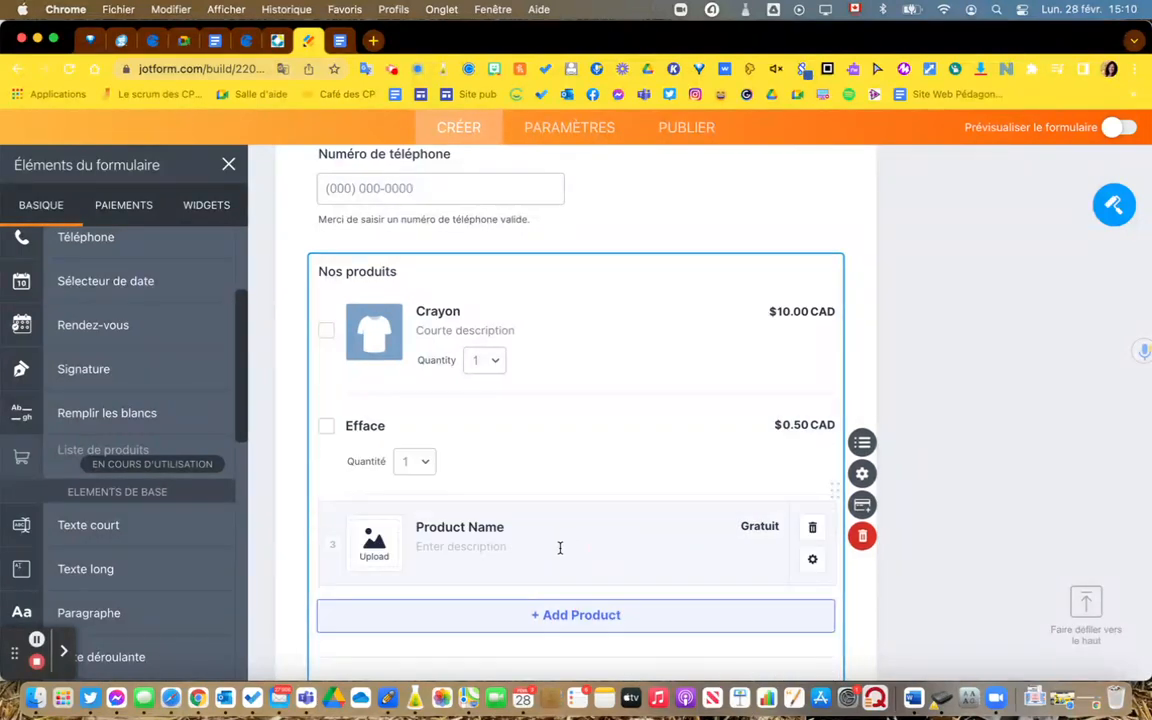
Step: Look over the basic settings of the Efface product, and return to the list of all products
click(560, 455)
click(748, 463)
click(751, 458)
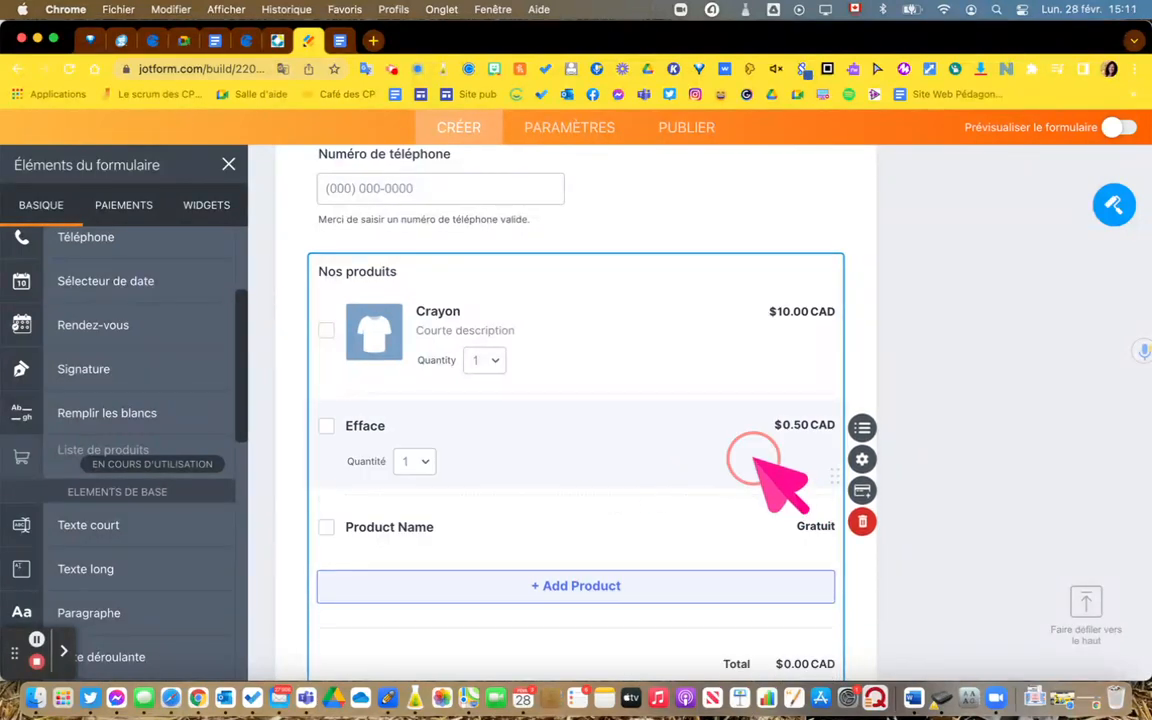
click(812, 467)
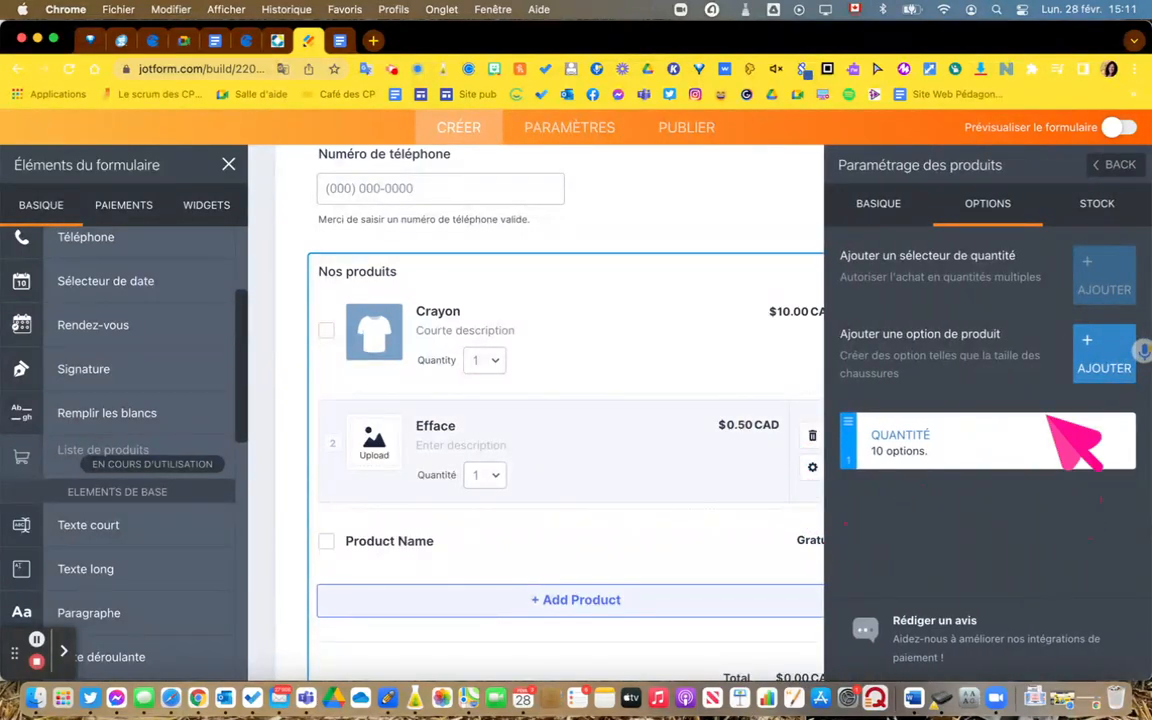
click(876, 205)
scroll(1010, 490, down, 1)
scroll(988, 478, up, 1)
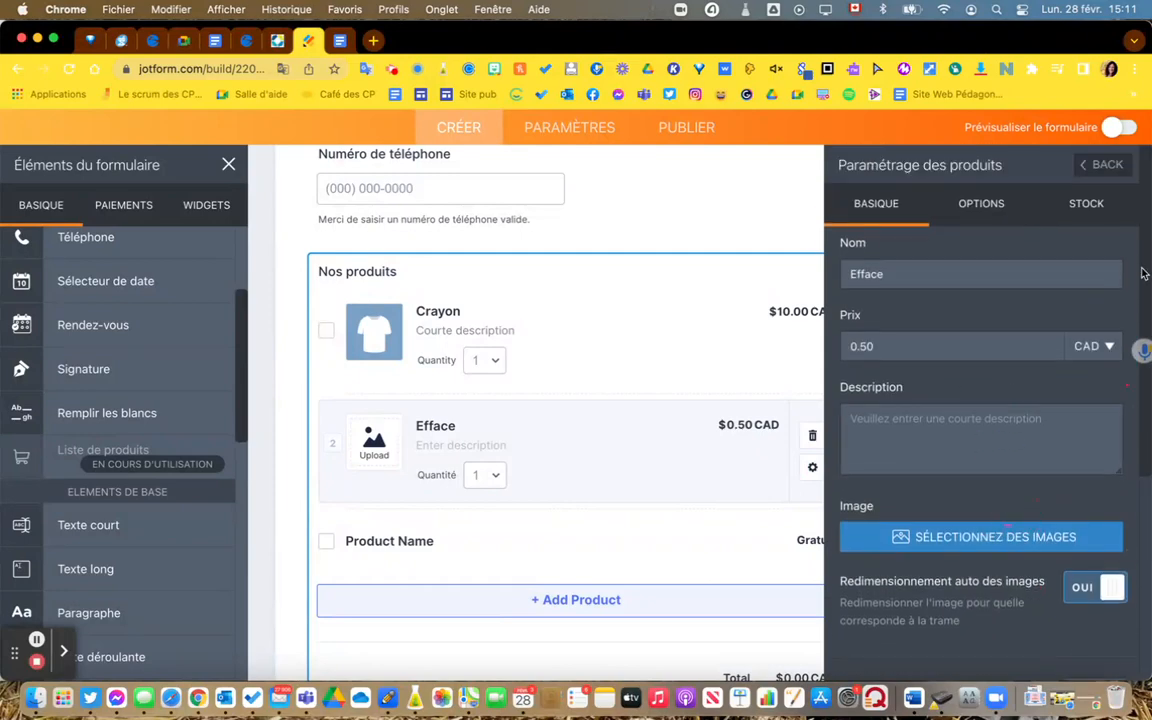
click(1100, 165)
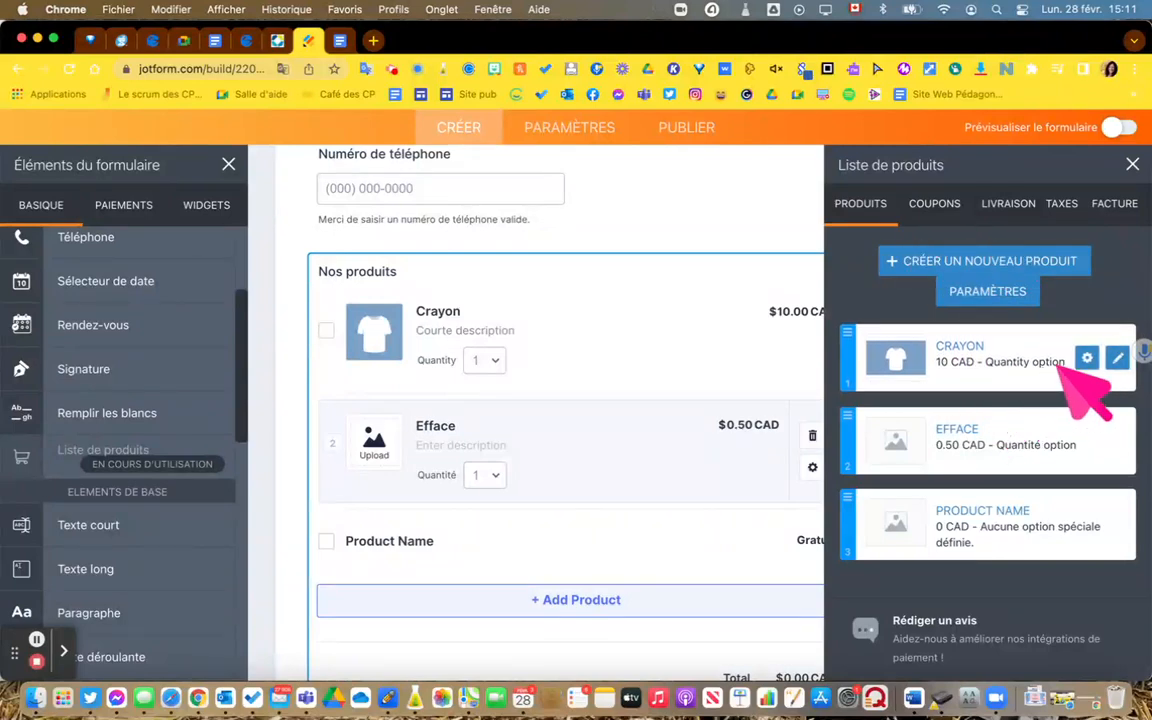
Step: Duplicate the Crayon product twice in the product list
click(1087, 360)
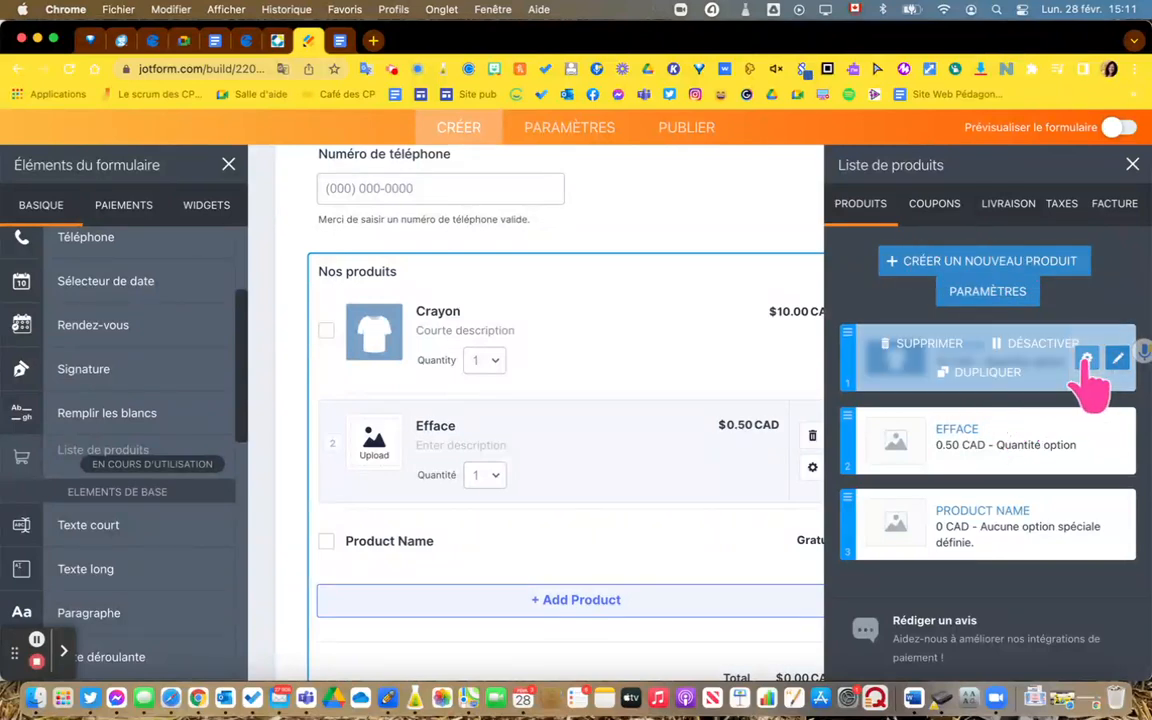
click(980, 375)
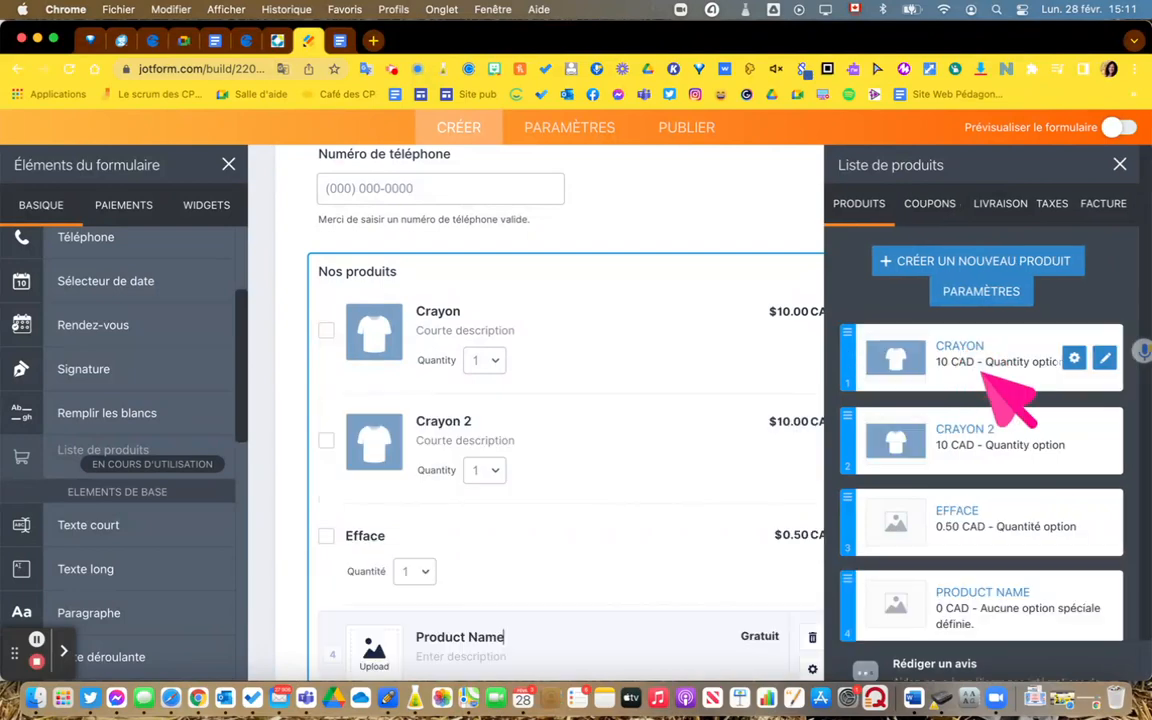
click(1012, 373)
click(968, 434)
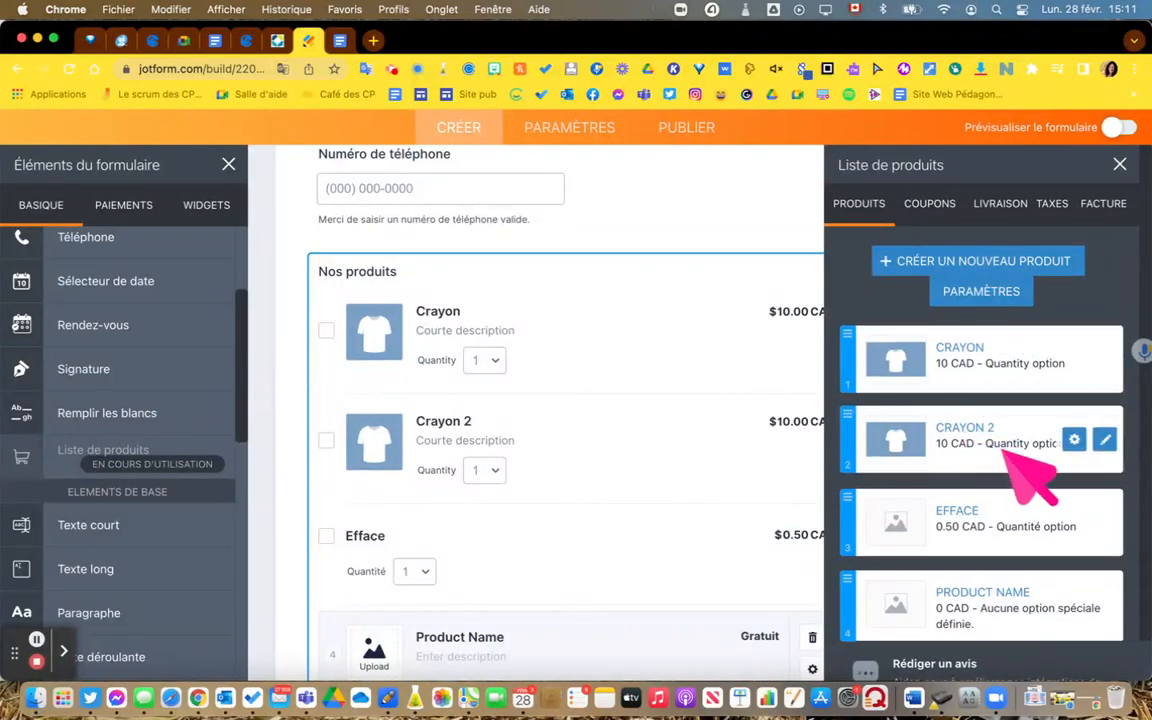
click(1023, 368)
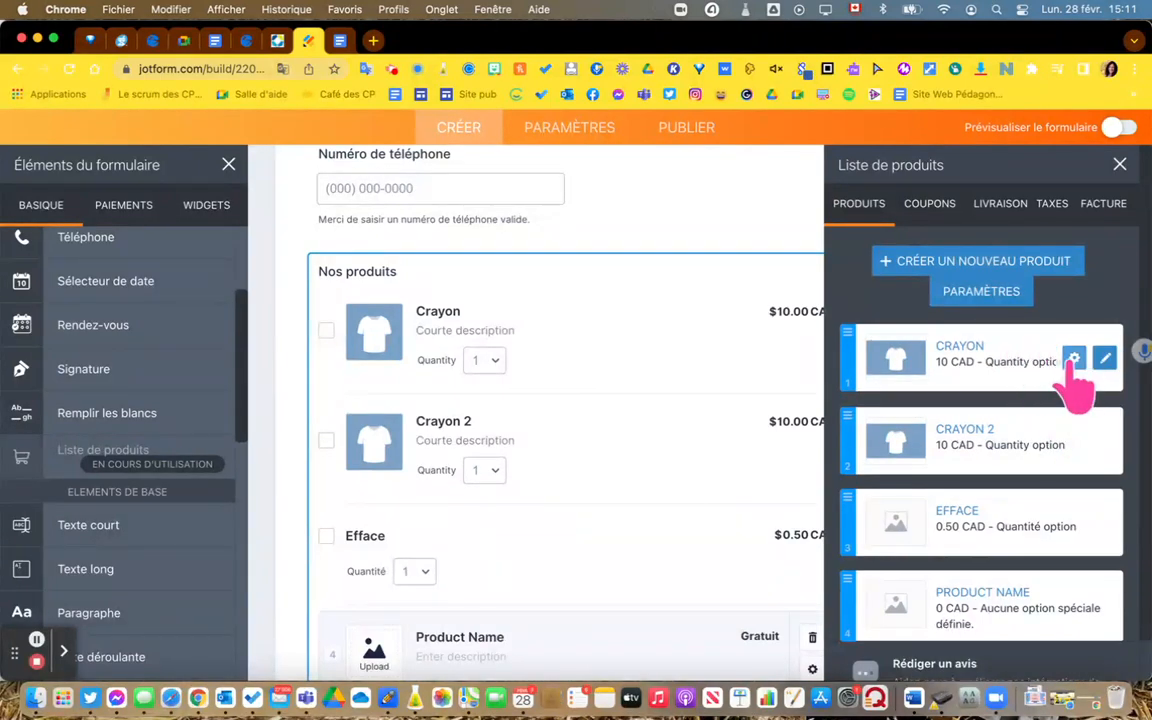
click(1074, 358)
click(985, 373)
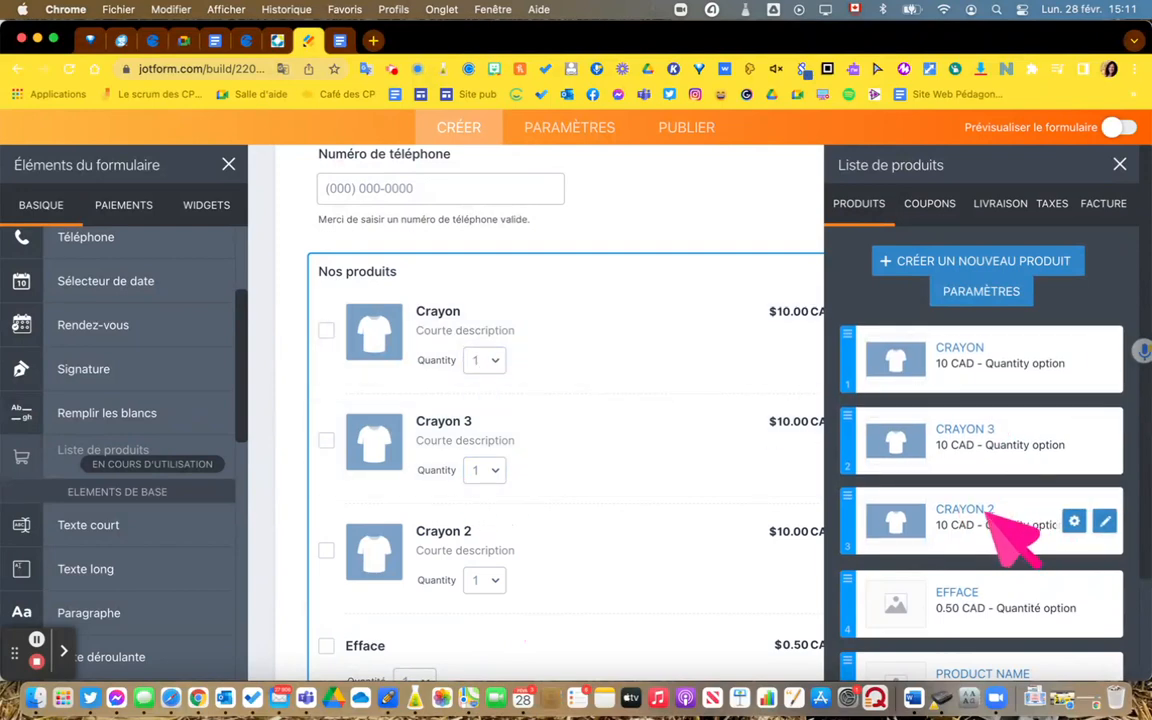
Step: Rename the product Crayon 3 as "Brosse" and the product Crayon 2 as "Surligneur"
click(515, 305)
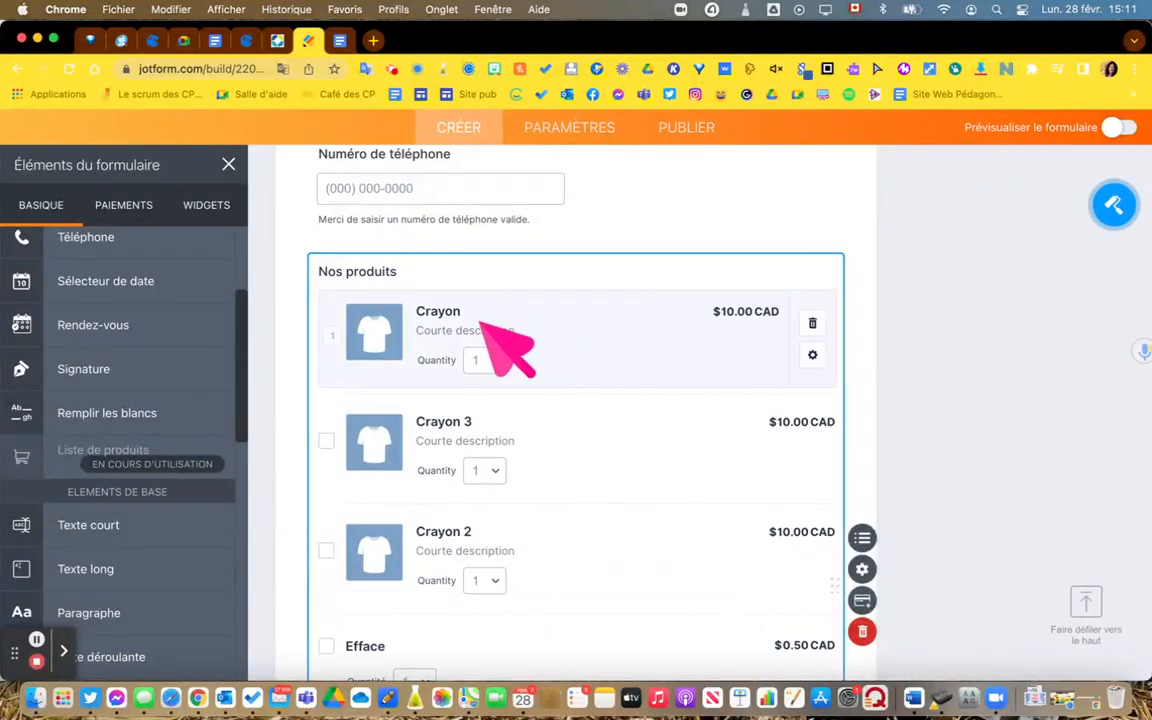
click(464, 421)
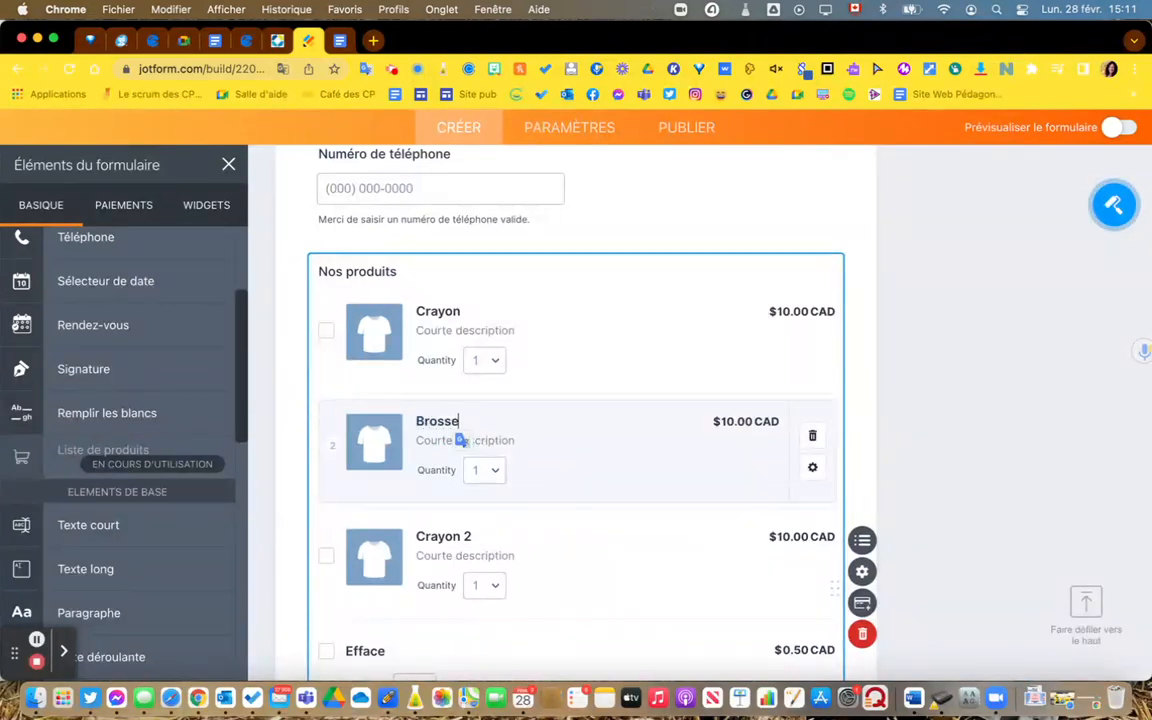
double_click(441, 537)
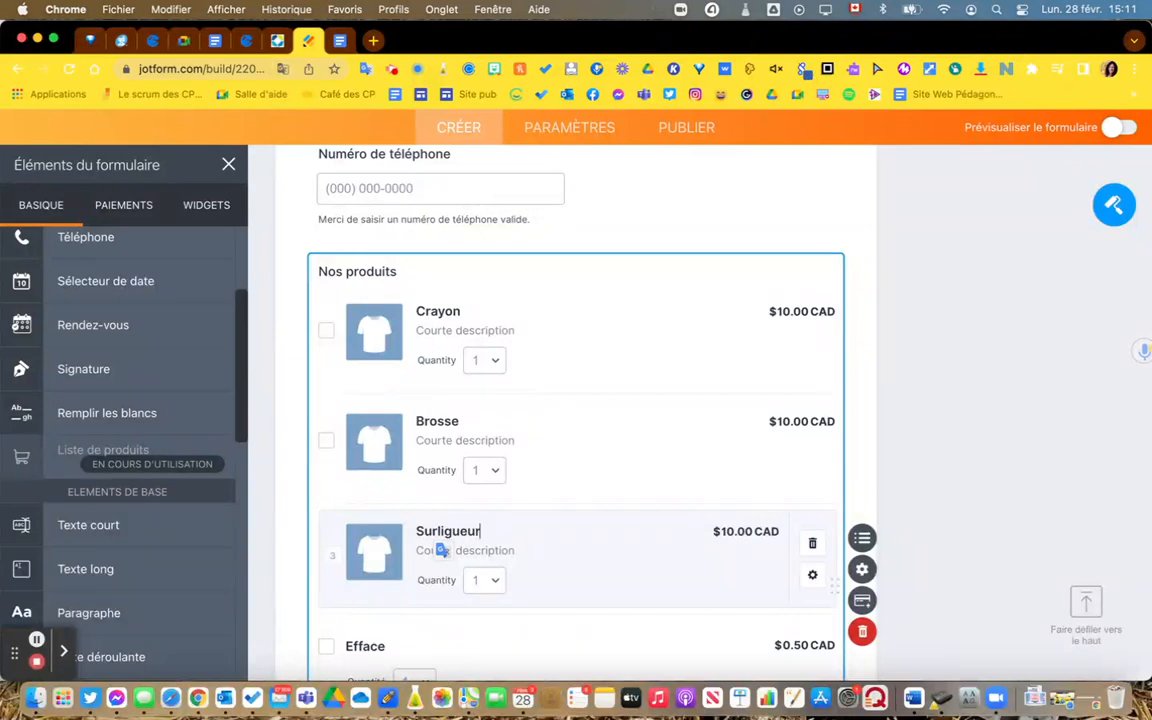
click(606, 536)
click(477, 530)
click(534, 543)
drag(451, 530, 538, 528)
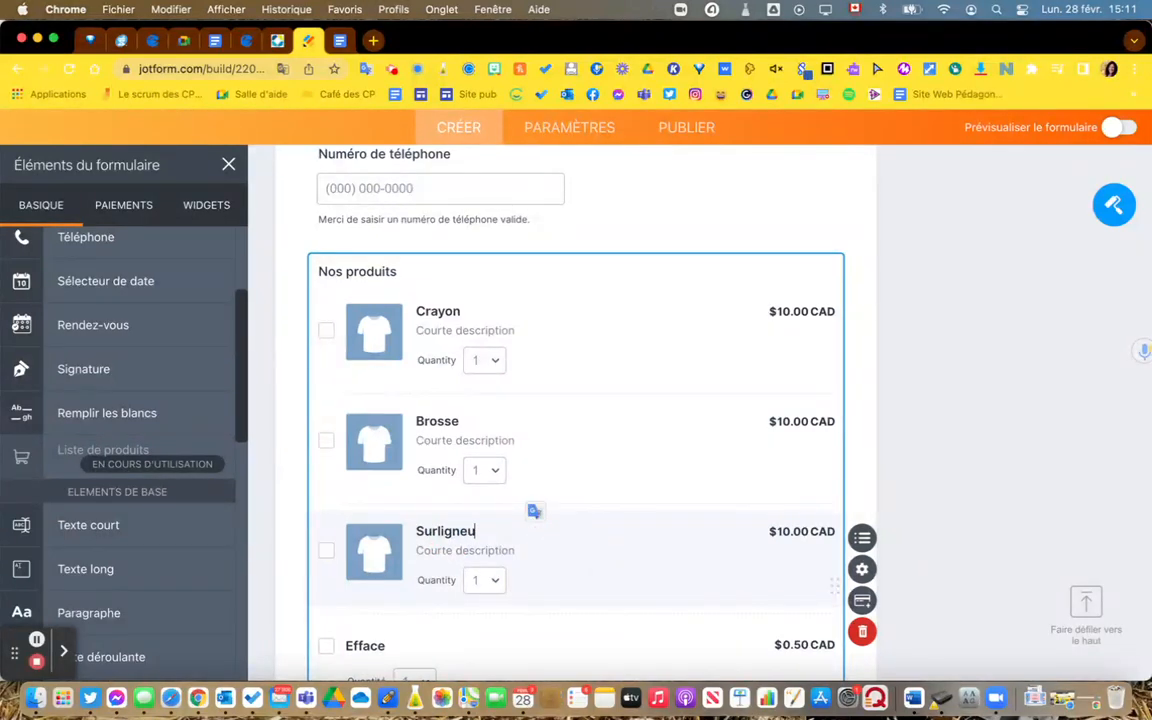
click(585, 562)
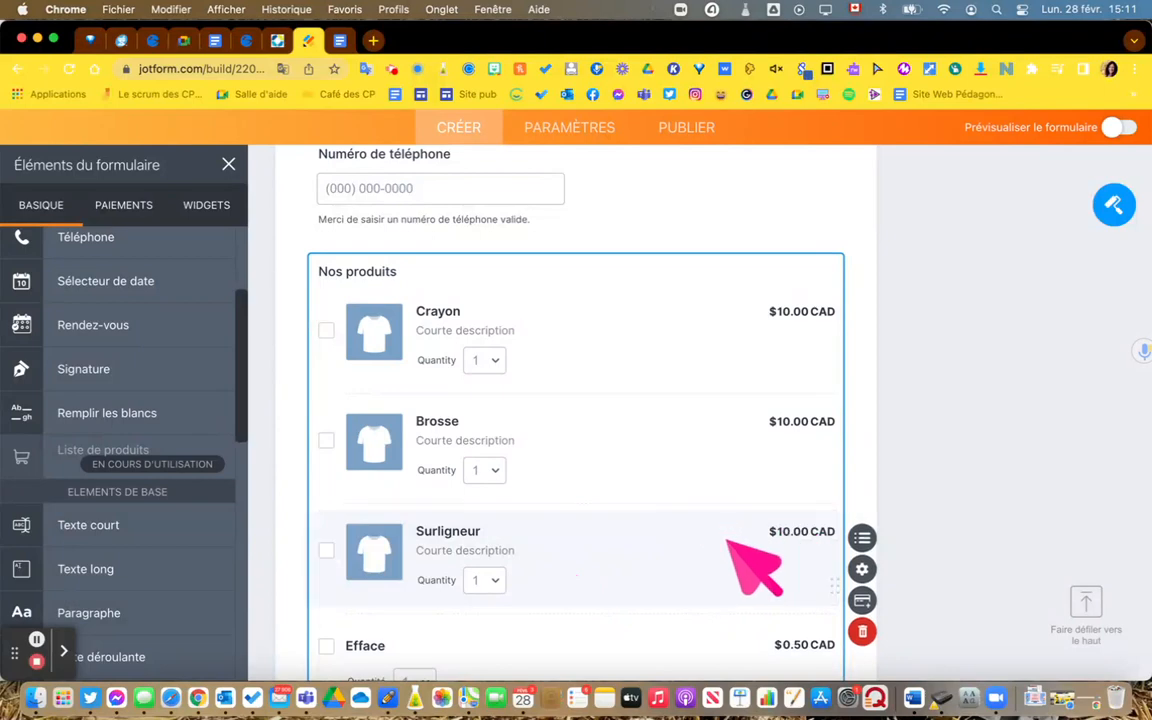
Step: Try to edit the price of the Surligneur product directly in the form
click(768, 530)
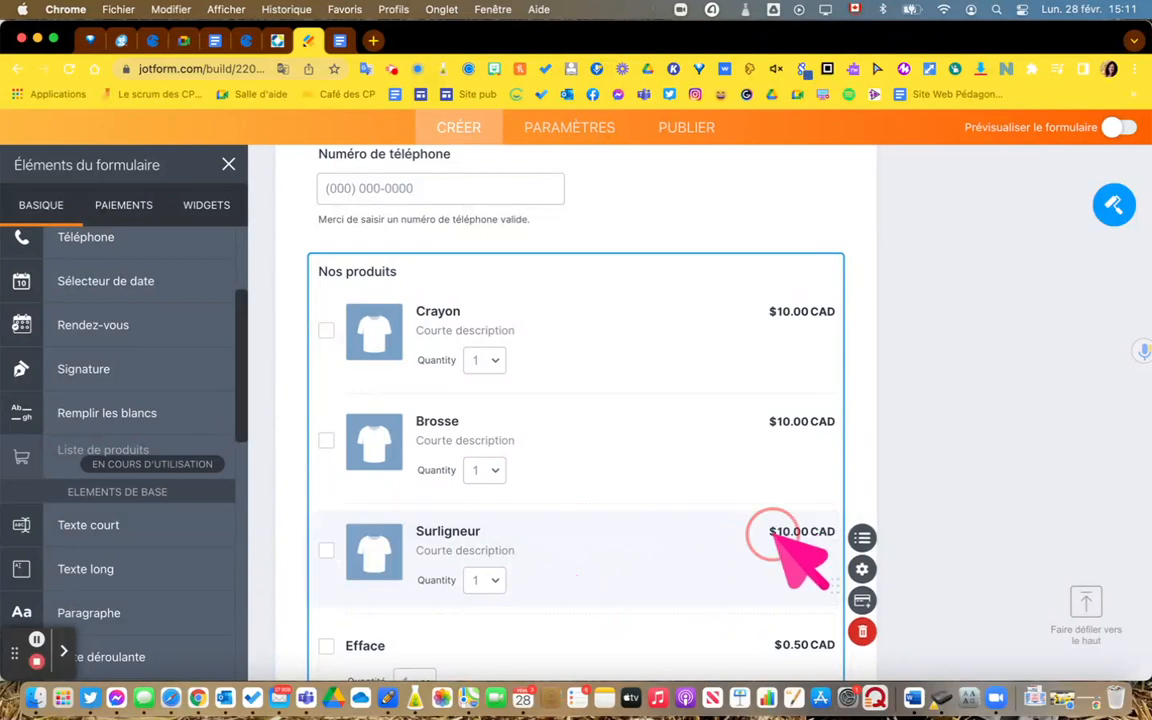
click(497, 581)
click(753, 531)
click(751, 550)
click(466, 527)
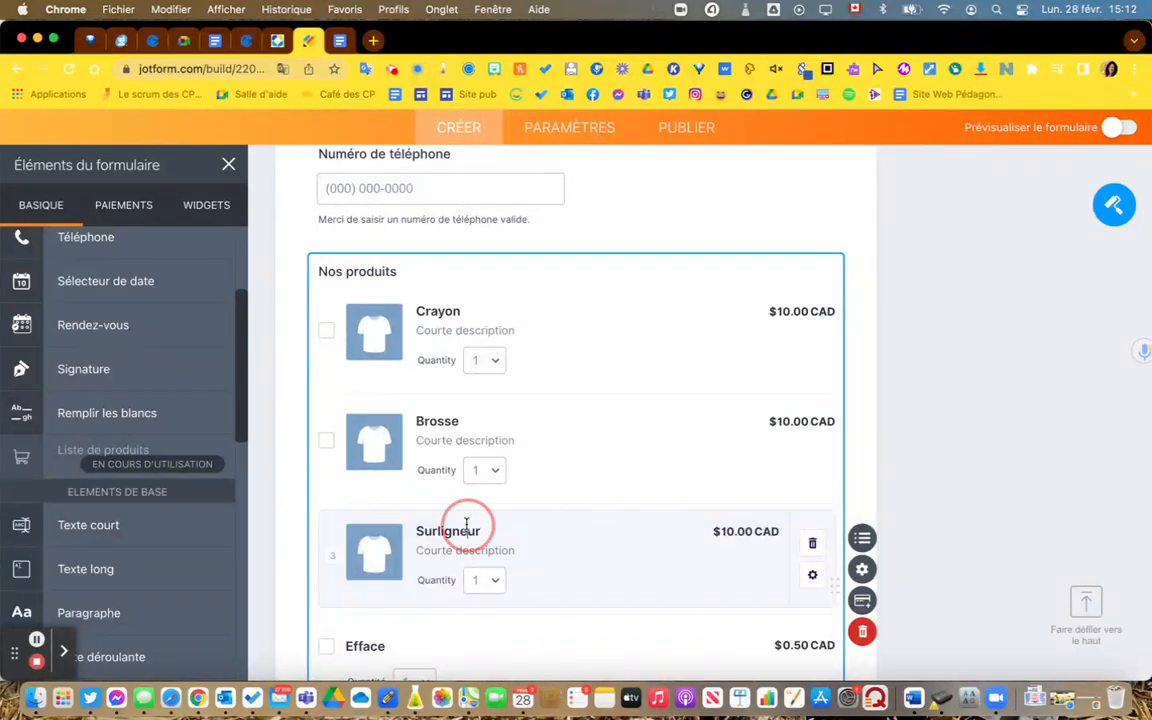
click(718, 528)
click(767, 539)
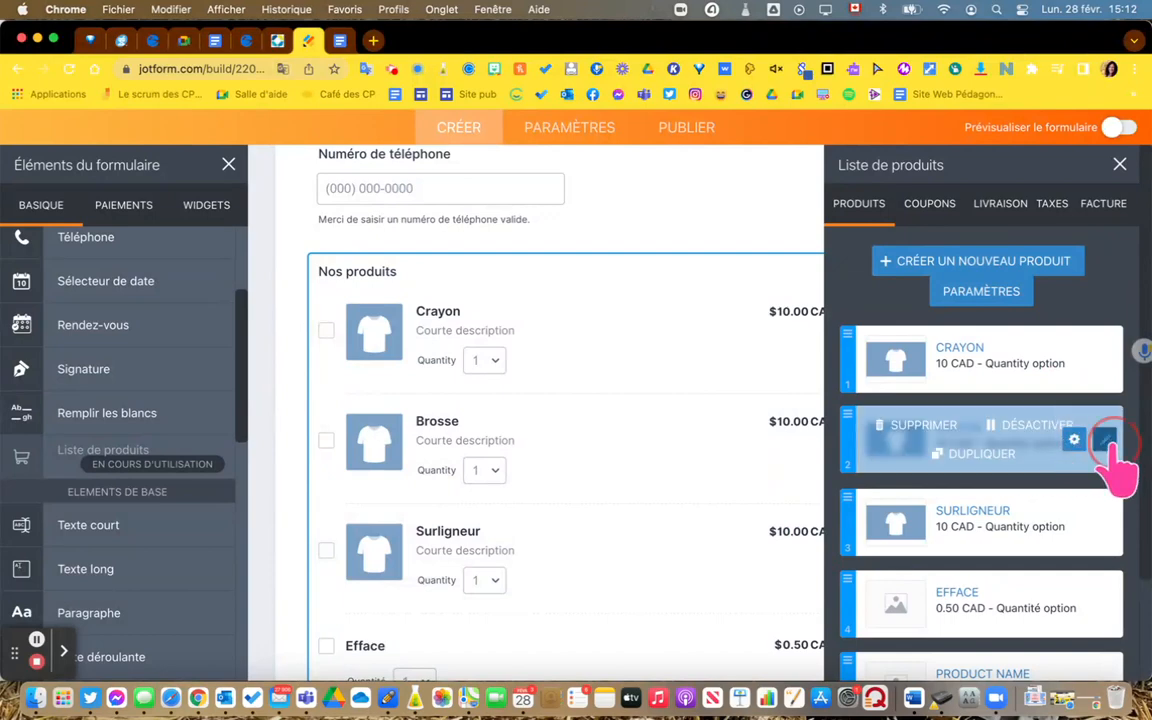
Step: Set the price of the Brosse product to 5.00 CAD in its settings and save the product
click(1104, 440)
click(976, 339)
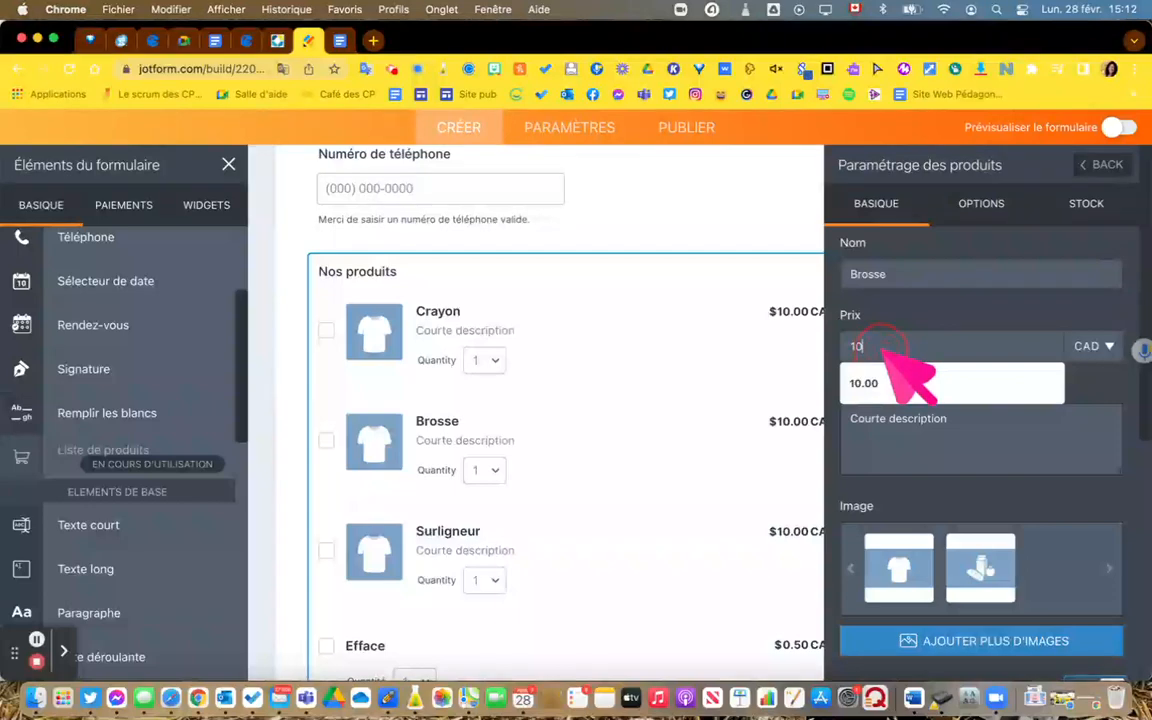
text(5)
key(BackSpace)
key(BackSpace)
key(BackSpace)
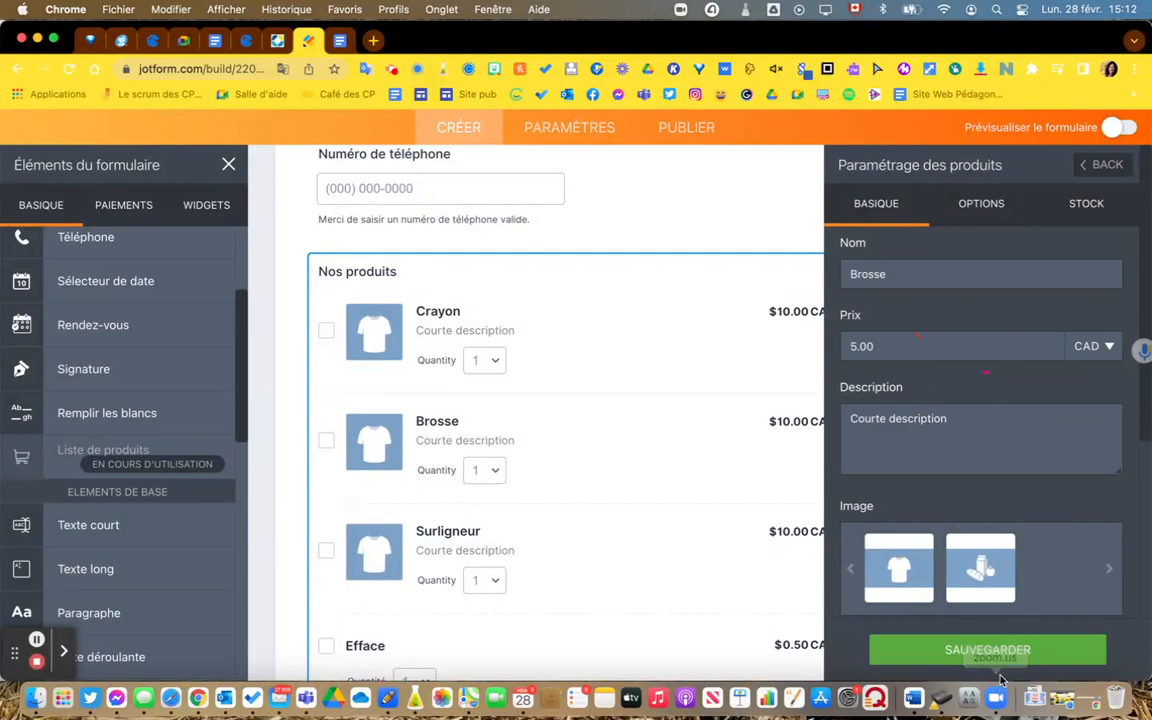
click(1000, 655)
click(997, 640)
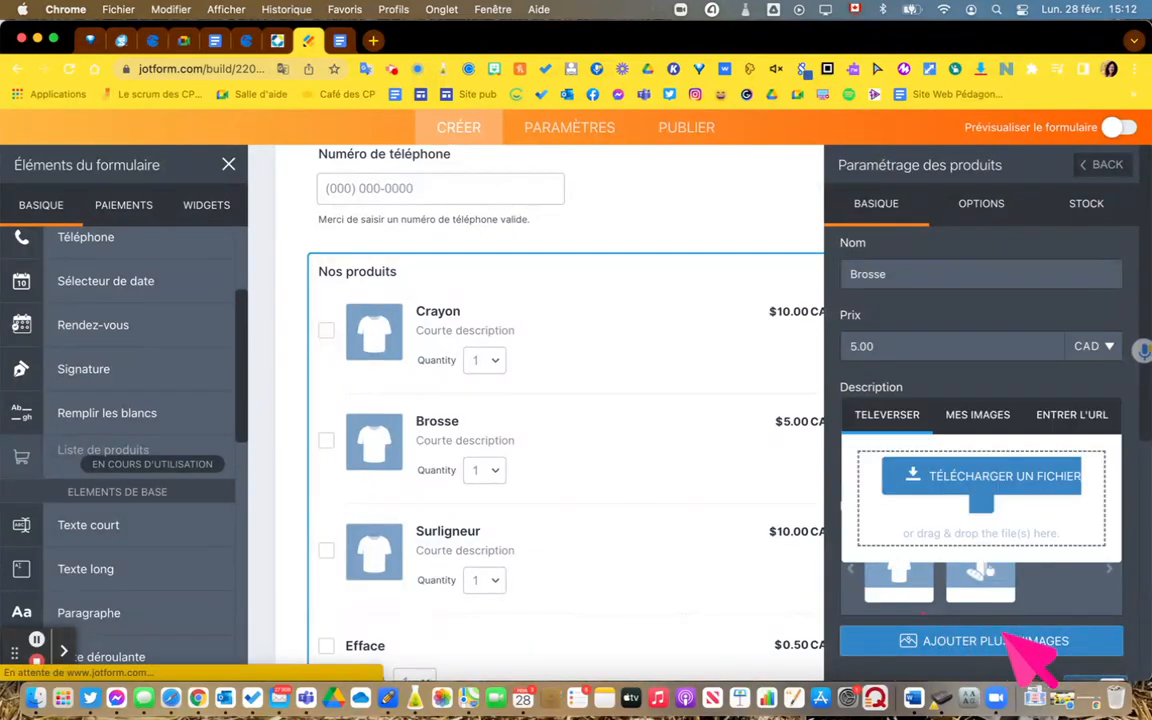
Step: Close the product settings and review the product list in the form down to the submit button
click(1108, 164)
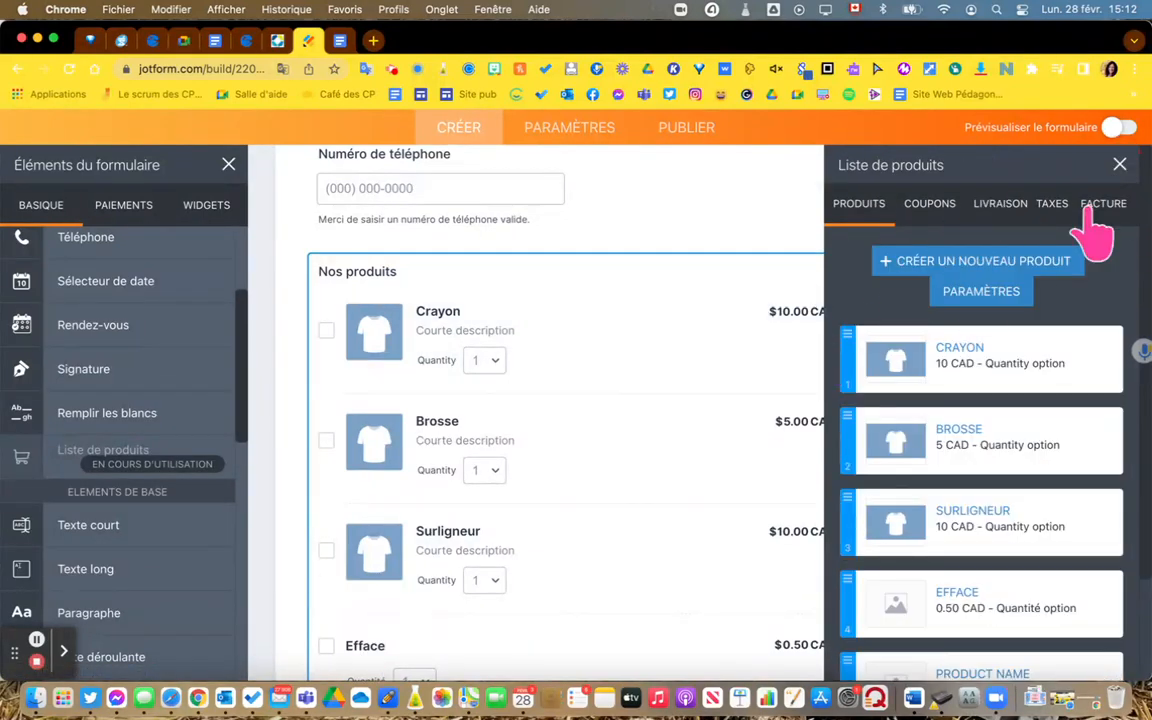
click(1120, 165)
scroll(665, 585, down, 2)
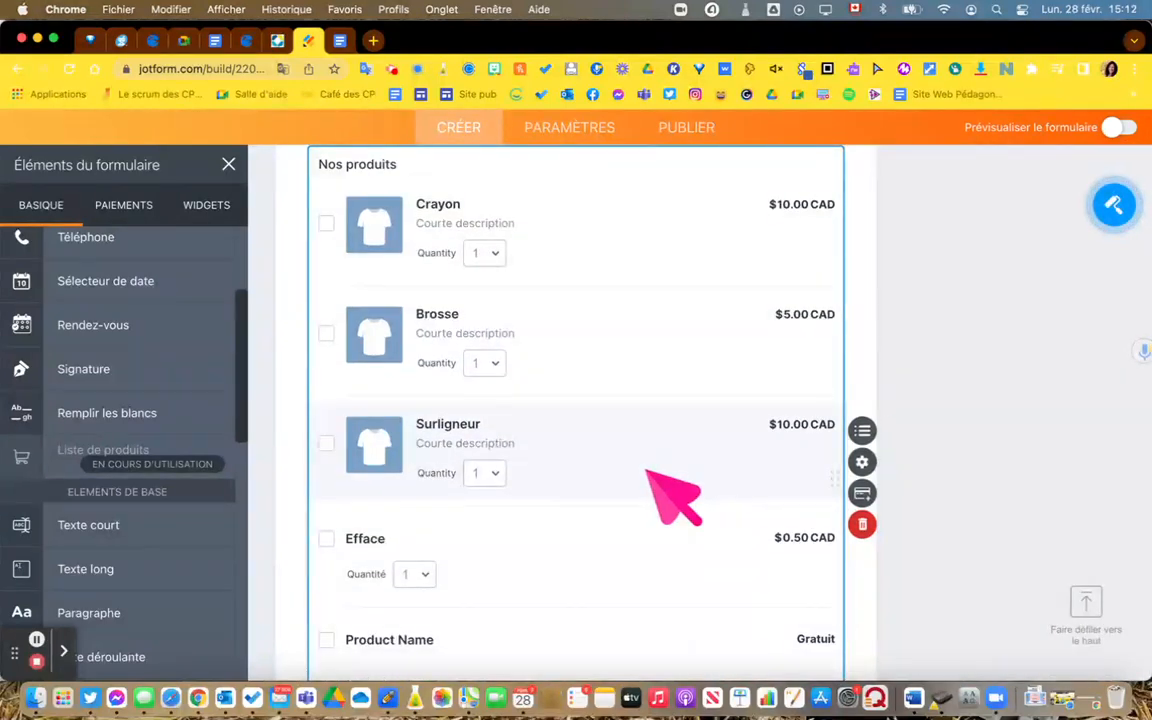
scroll(650, 470, up, 2)
scroll(640, 345, down, 7)
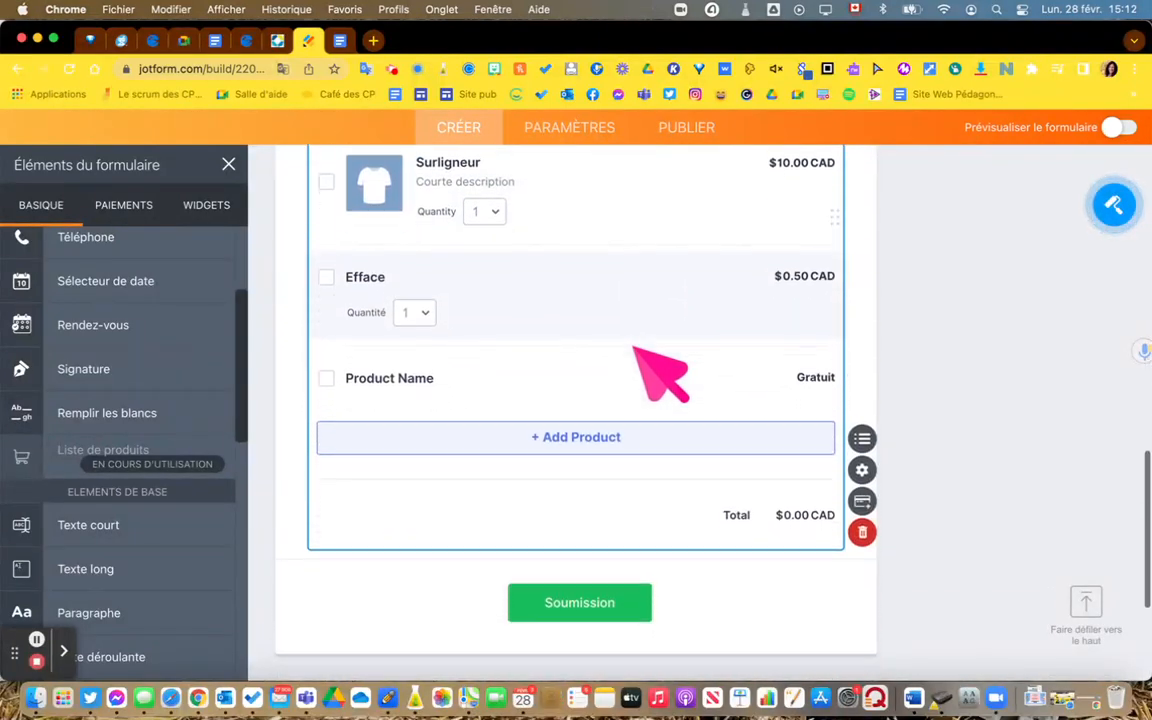
scroll(660, 375, up, 4)
scroll(656, 380, down, 5)
scroll(638, 372, down, 1)
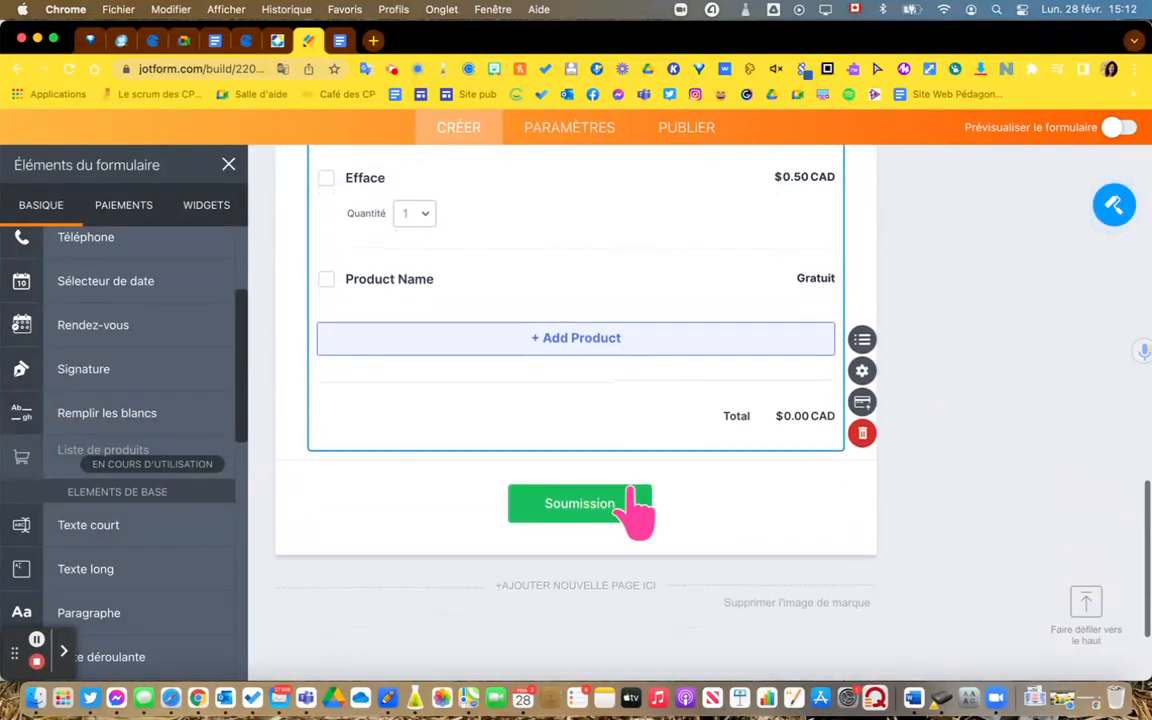
Step: Change the submit button's text to "Envoyer ma commande" and close the properties
double_click(578, 505)
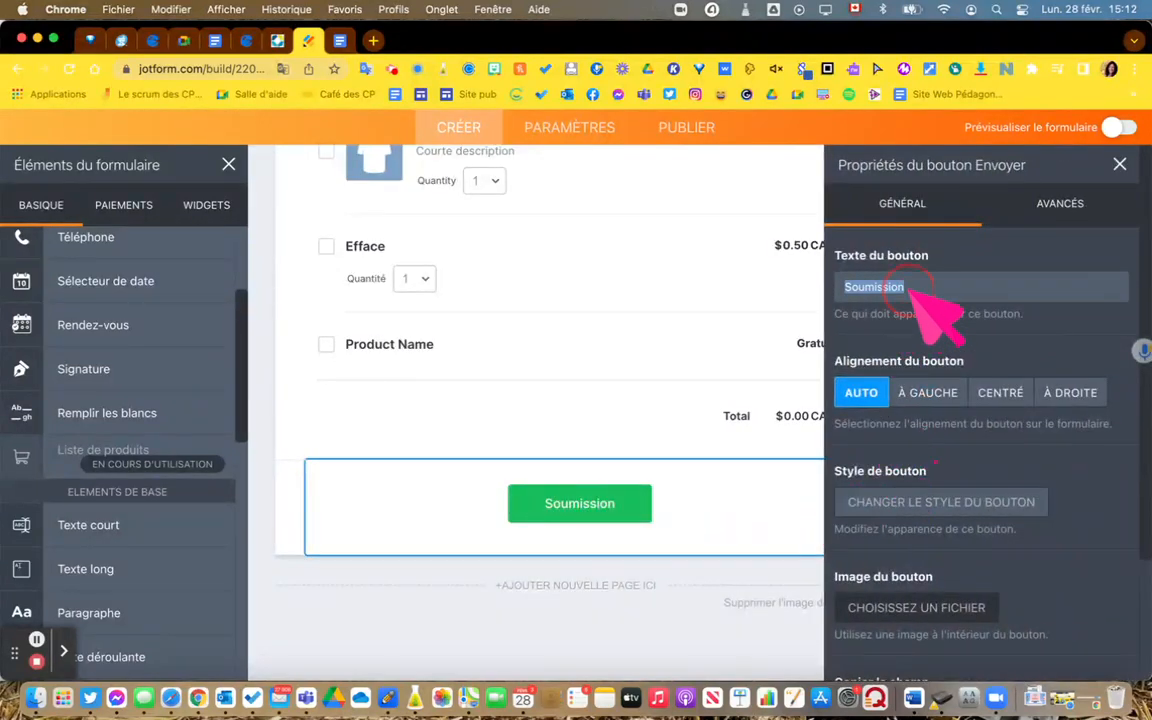
text(P)
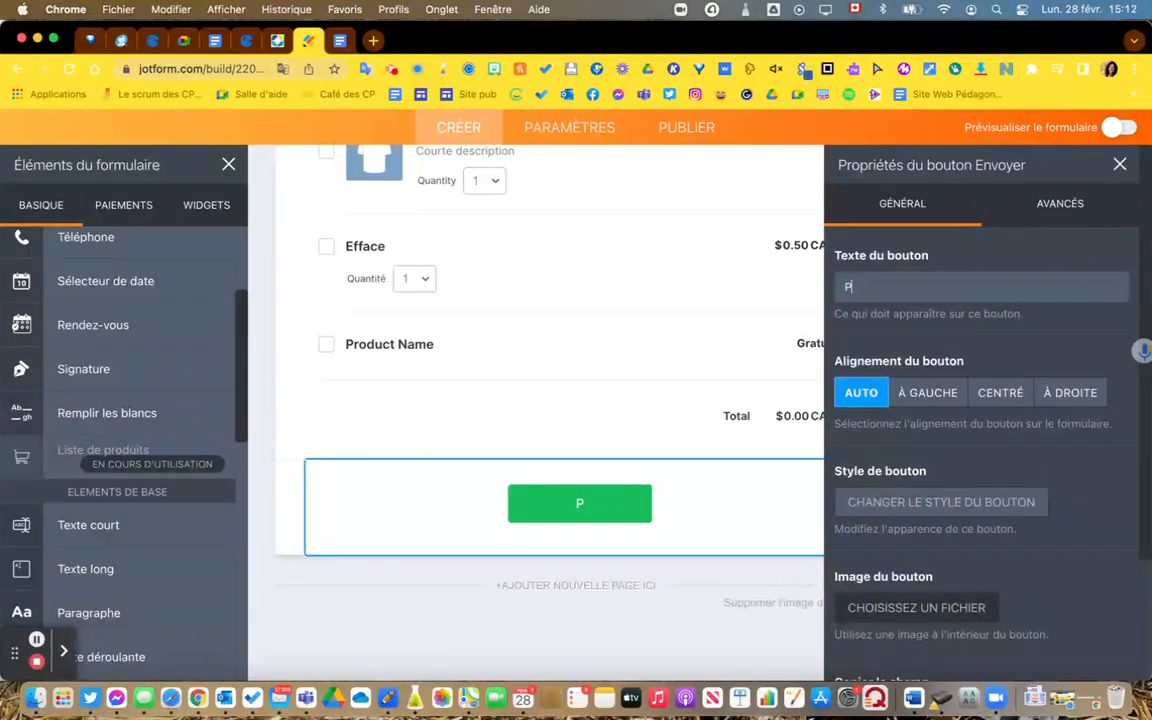
text(Envoyer)
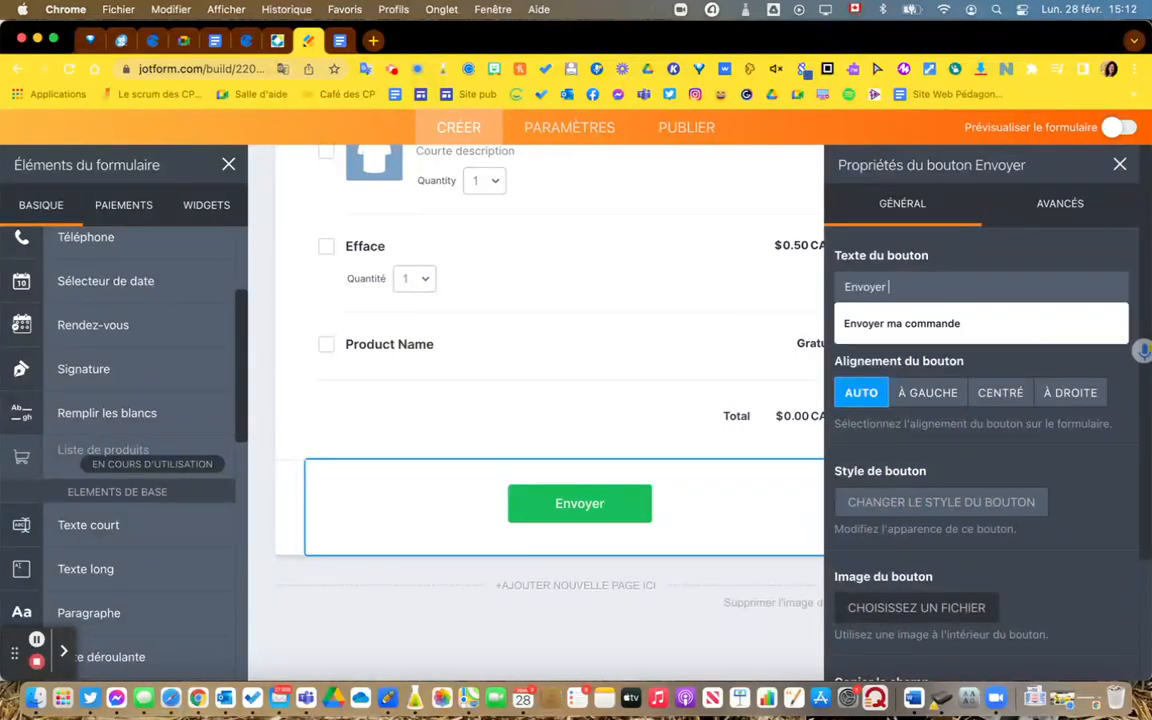
text( ma commande)
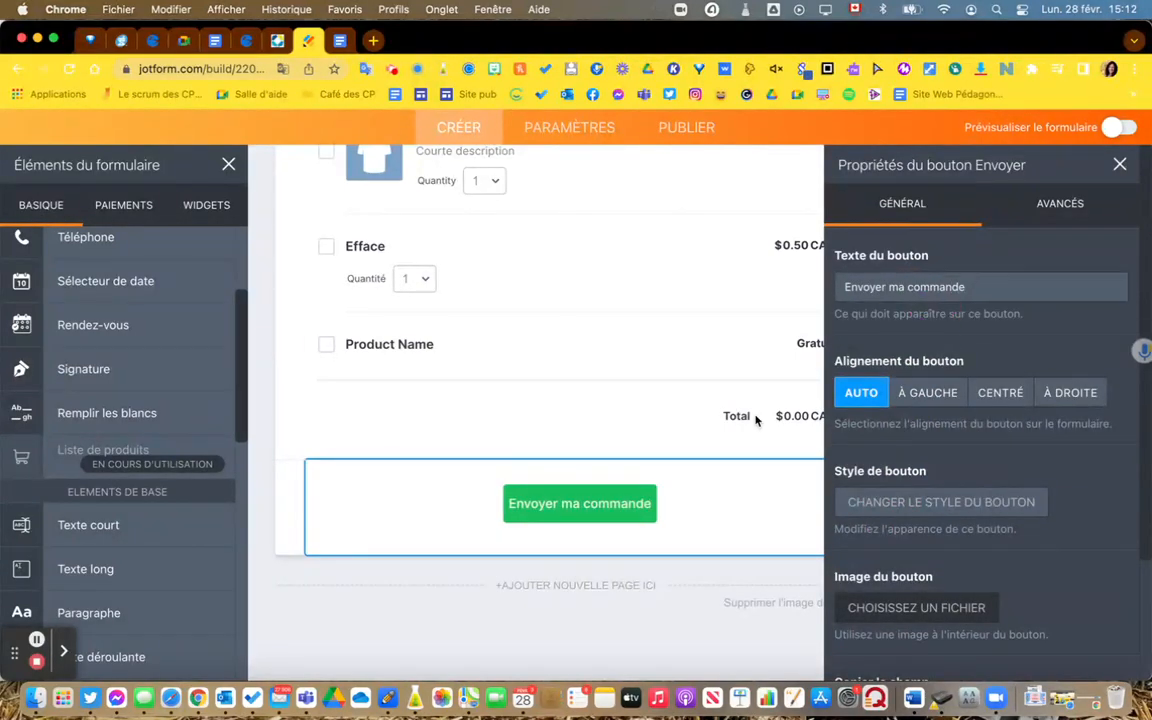
click(570, 415)
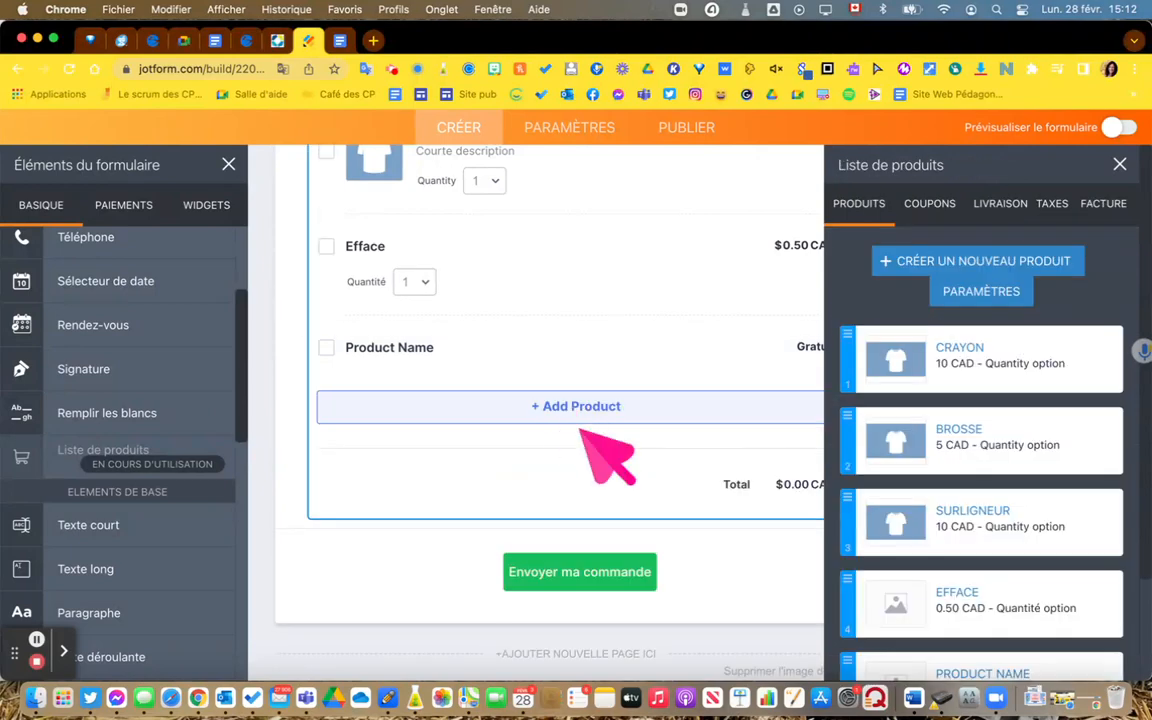
click(1120, 166)
Step: Preview the form as displayed on a computer and look through the contact fields and product list
scroll(681, 334, up, 5)
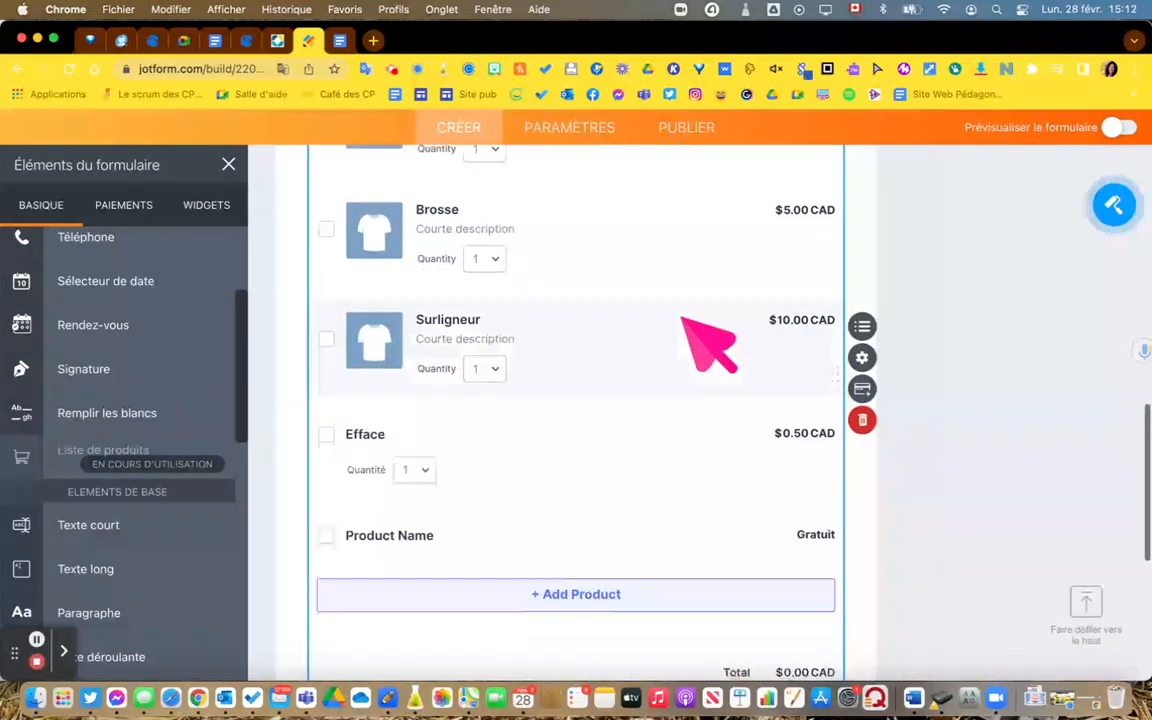
scroll(680, 317, up, 10)
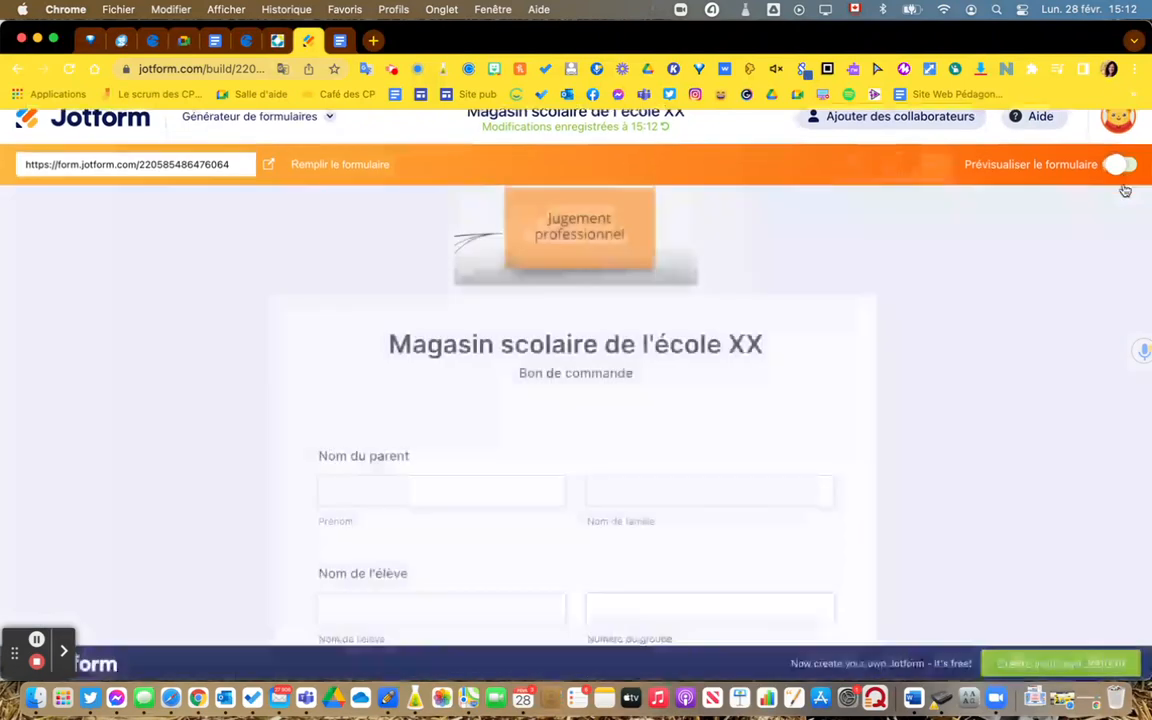
scroll(708, 432, down, 2)
scroll(706, 432, down, 8)
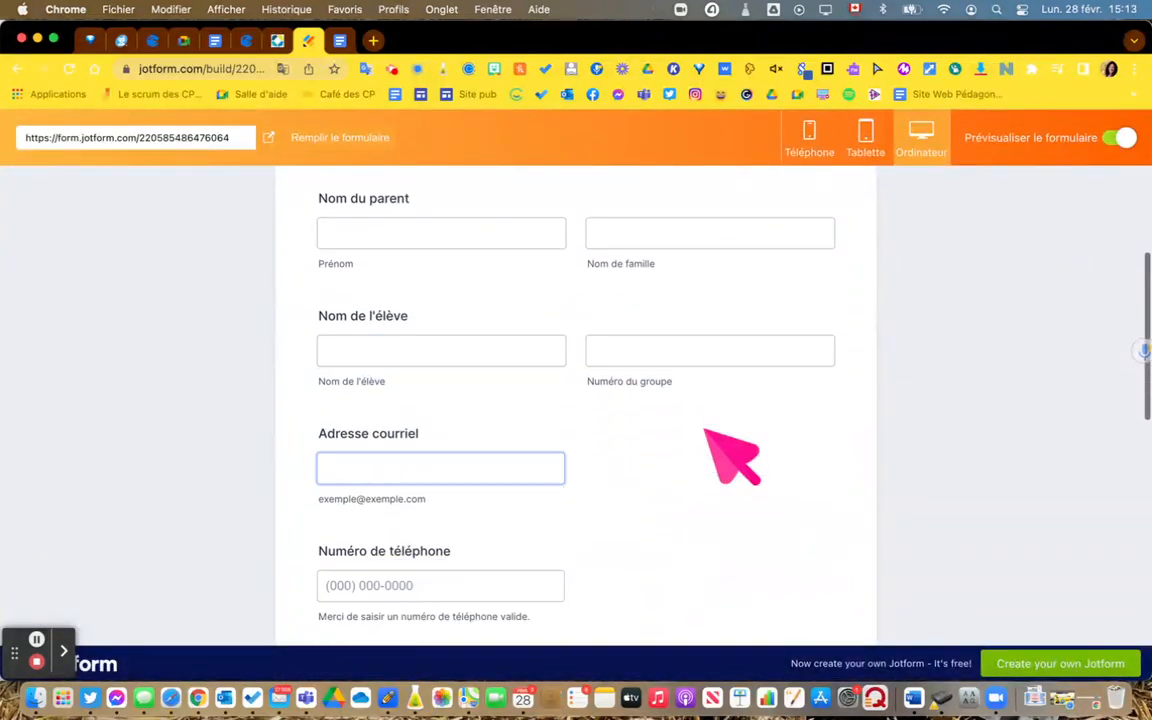
scroll(706, 432, down, 3)
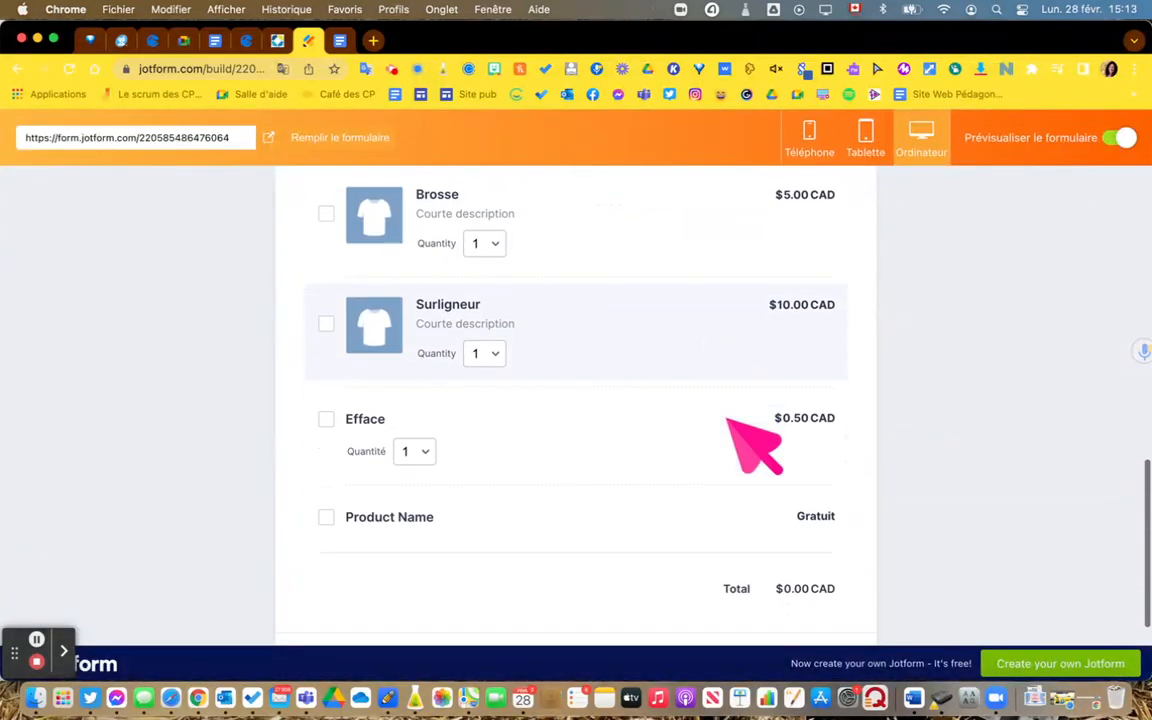
scroll(660, 415, up, 2)
scroll(672, 382, up, 3)
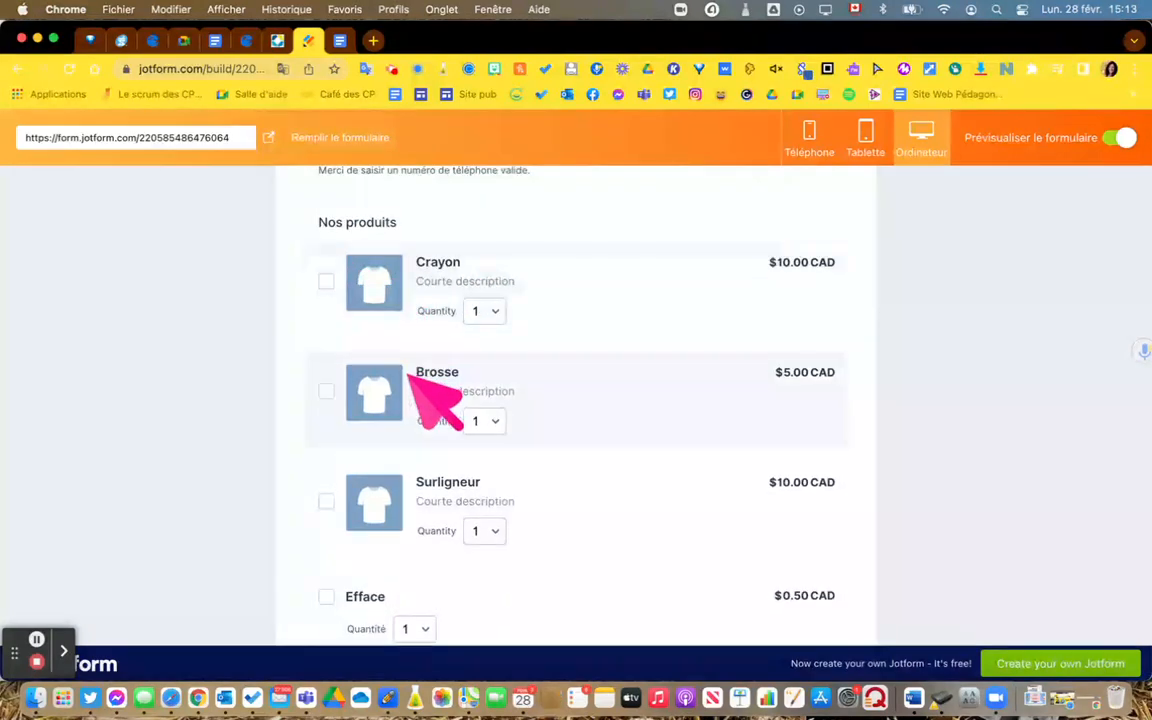
scroll(406, 385, down, 3)
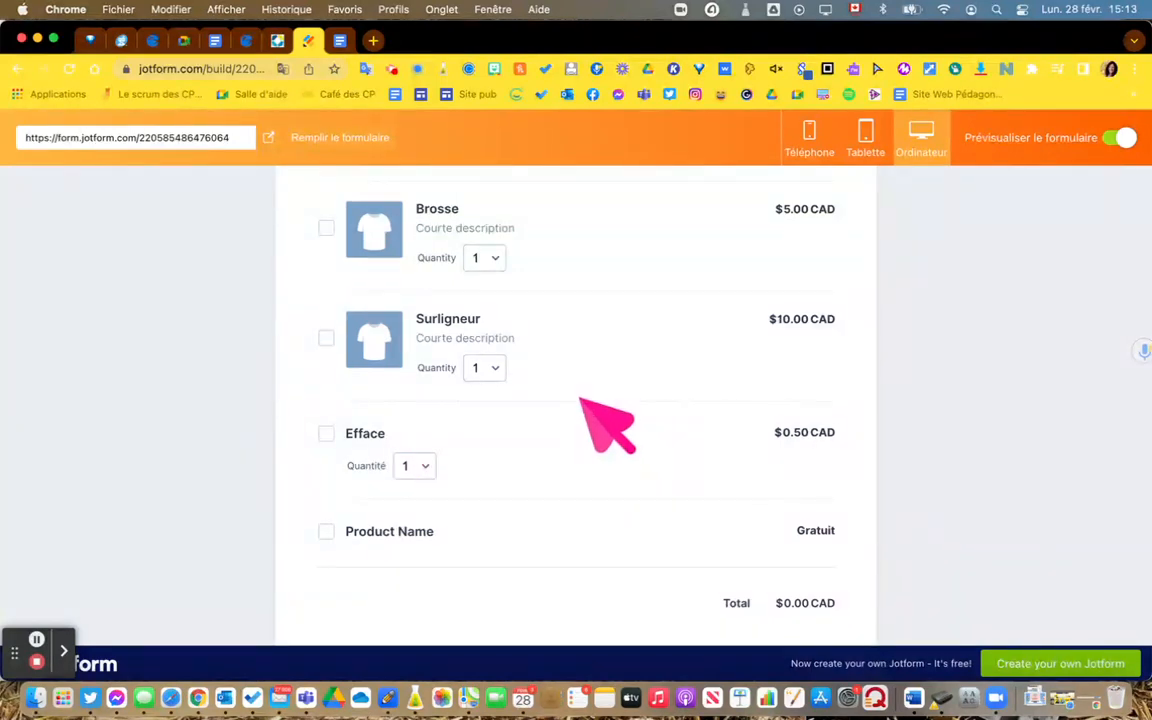
Step: Preview the form on a tablet and a phone, then exit the preview
click(885, 151)
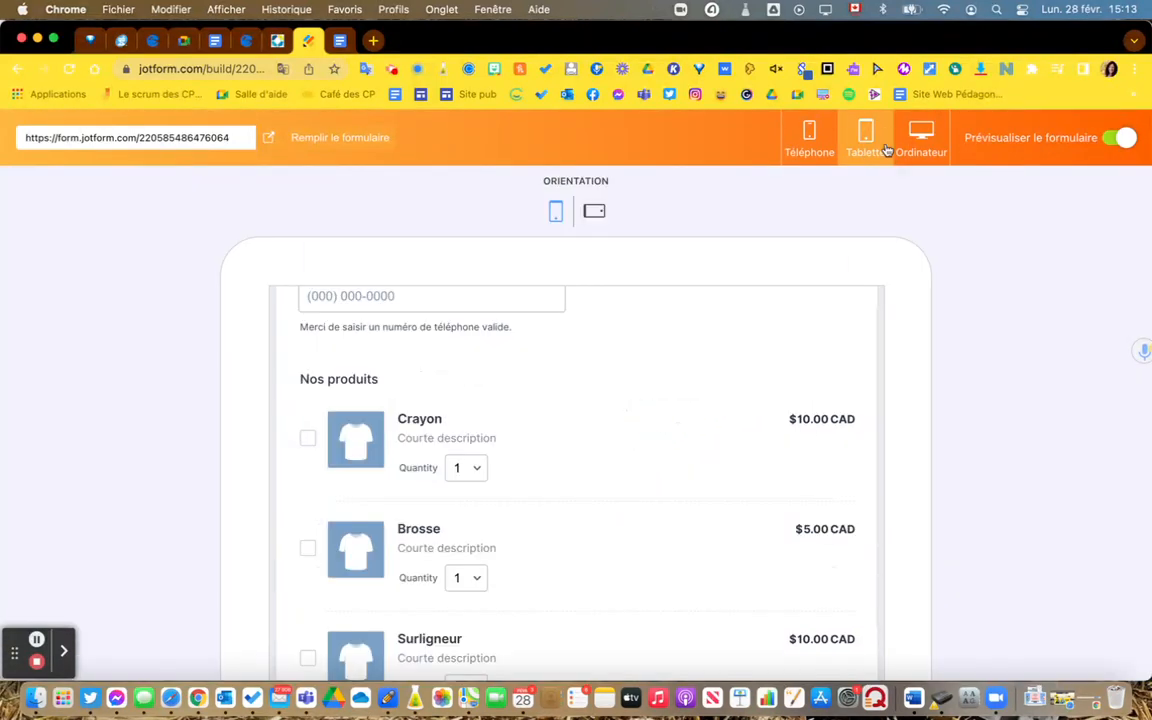
click(826, 149)
scroll(575, 448, down, 10)
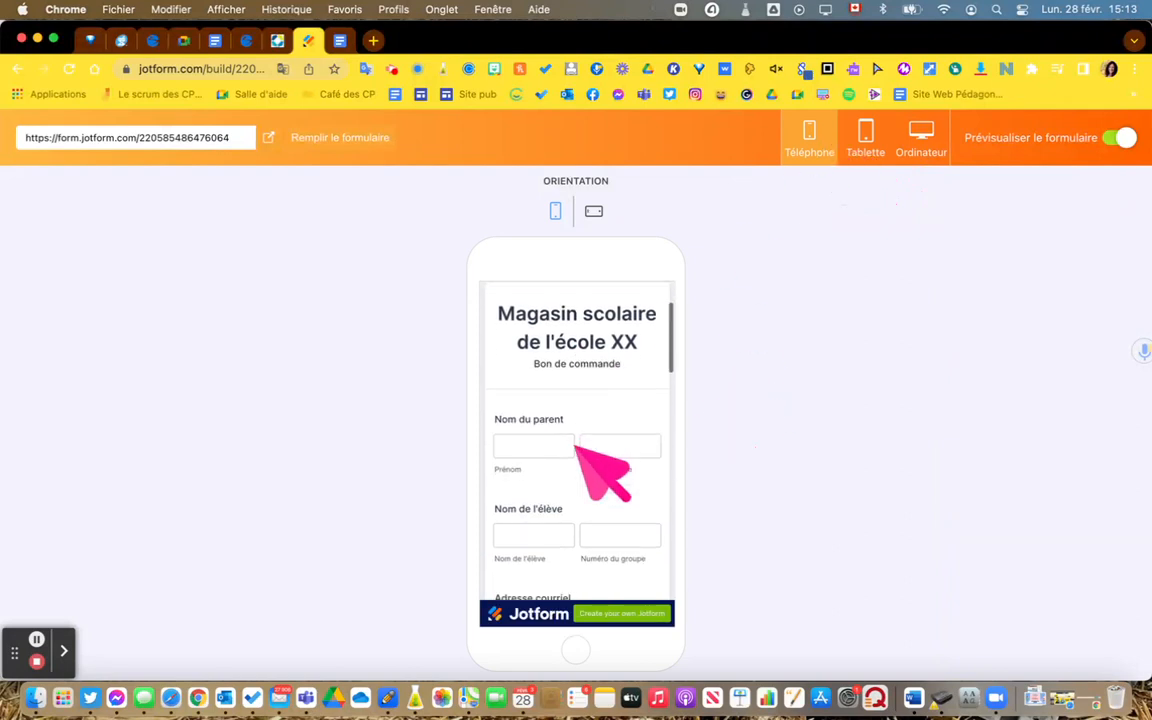
scroll(582, 455, down, 5)
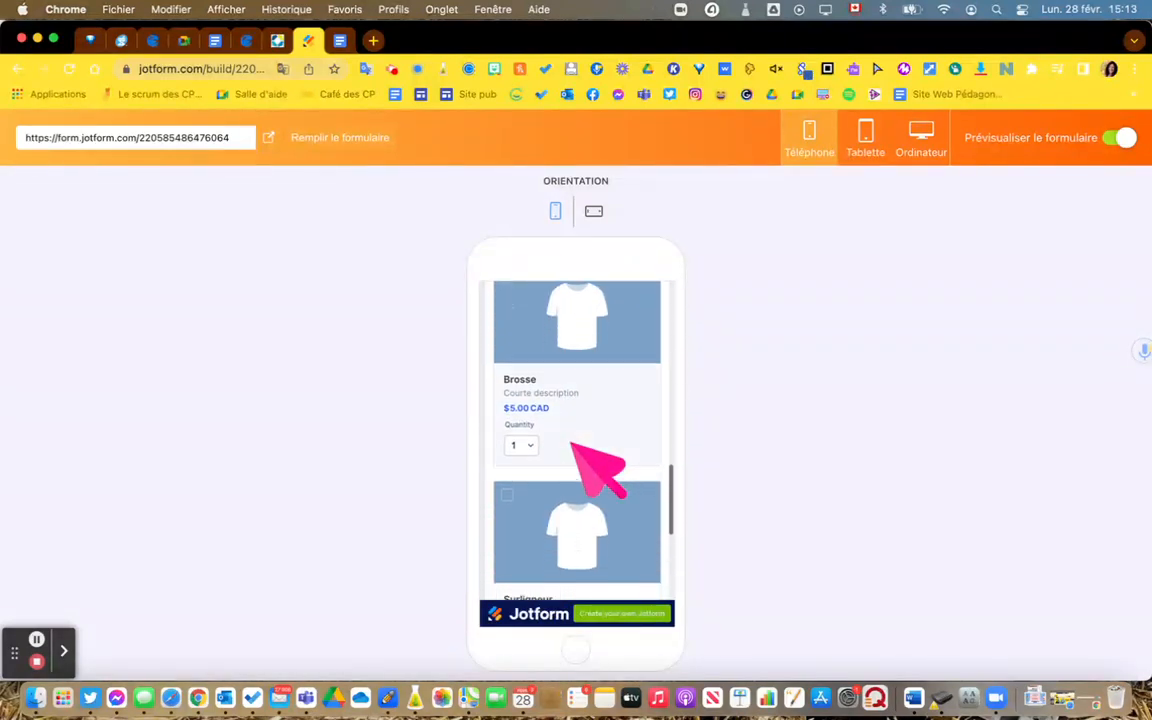
scroll(584, 458, up, 10)
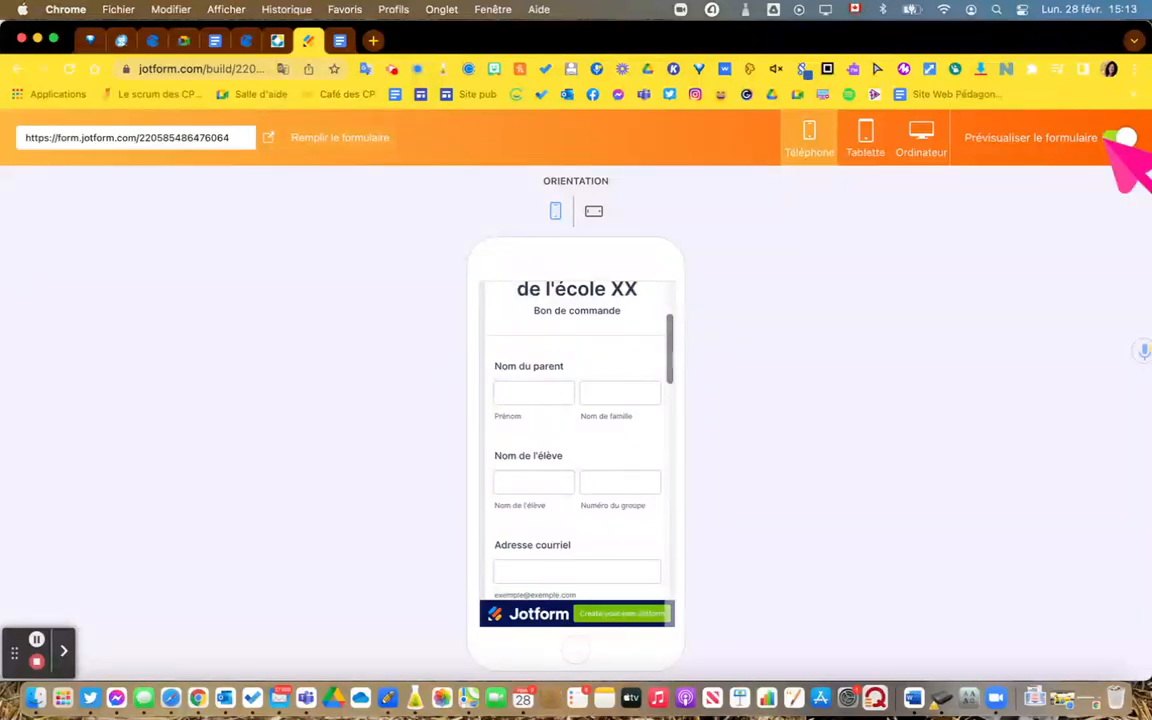
click(1118, 137)
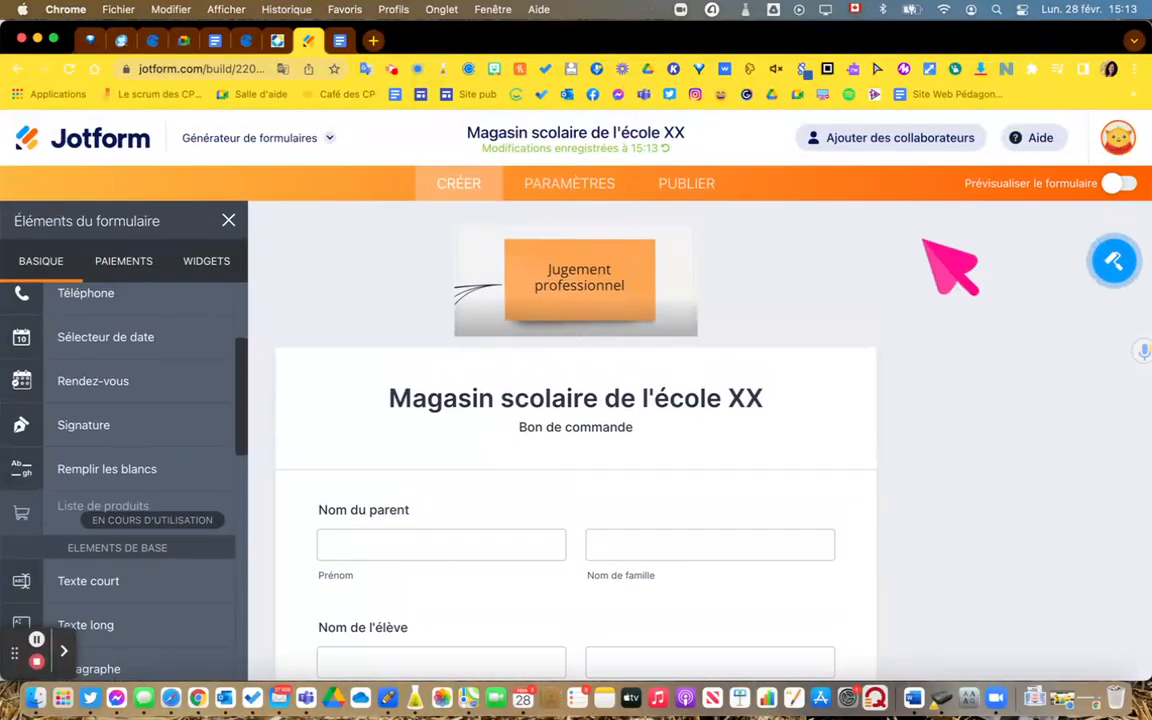
Step: Change the message under "Merci !" on the form's thank-you page to "Votre commande a été reçue"
click(566, 184)
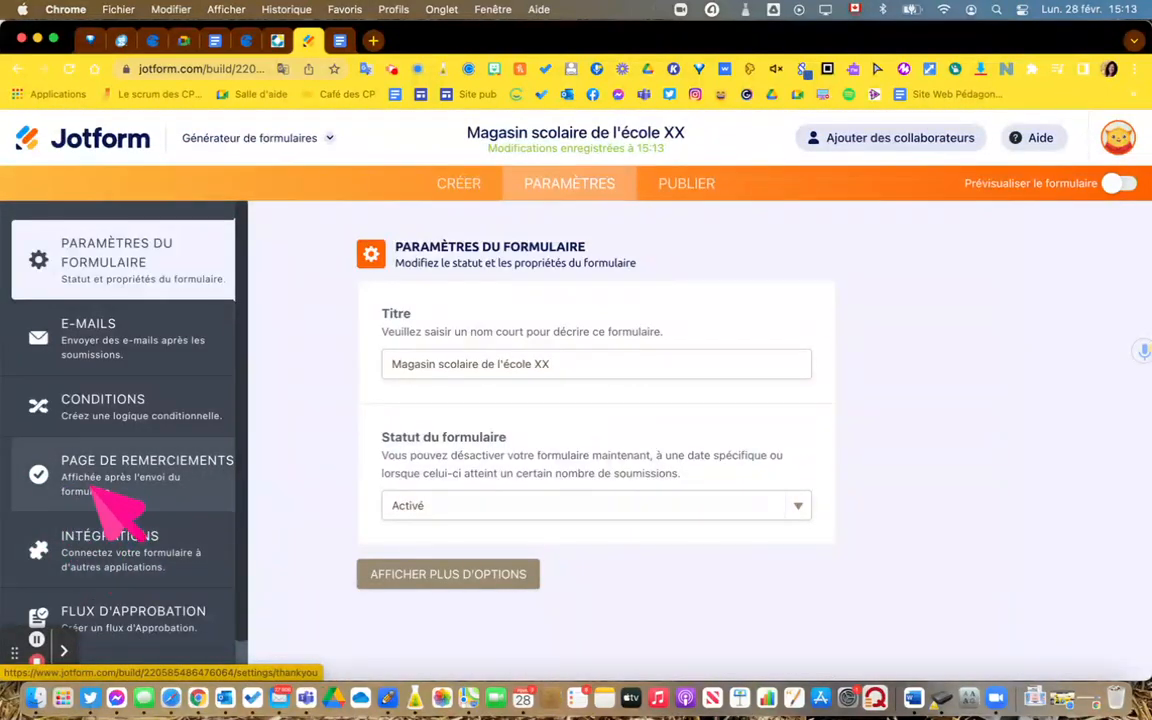
click(185, 468)
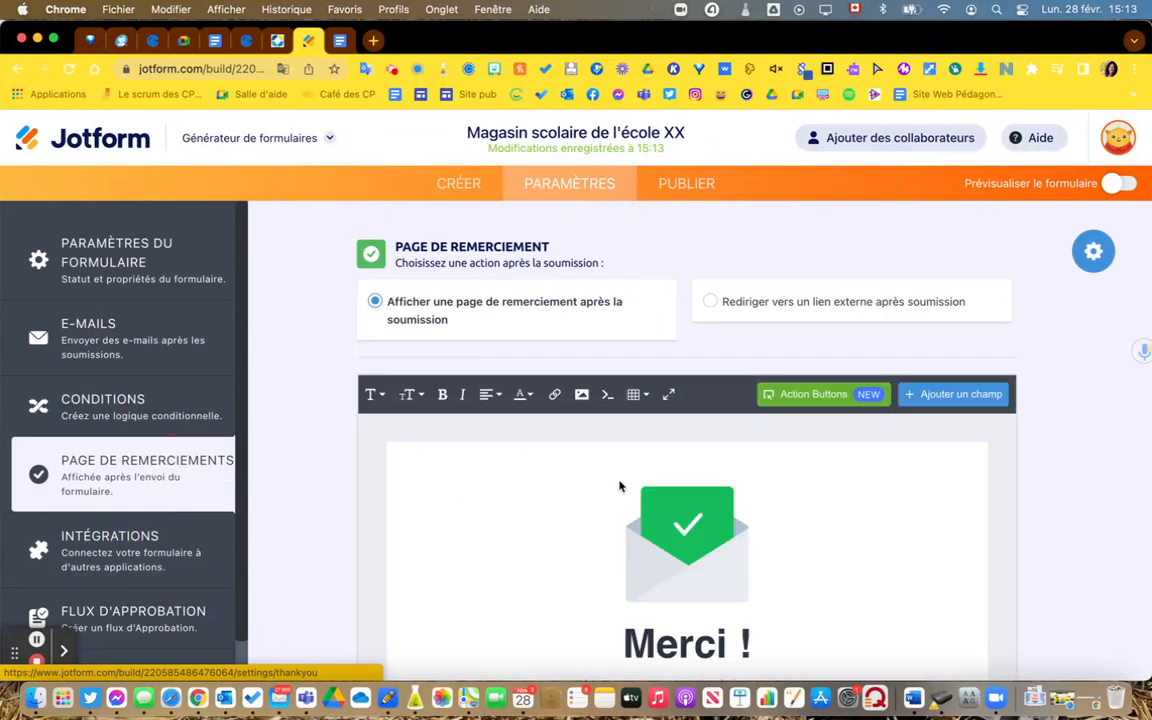
scroll(630, 495, down, 3)
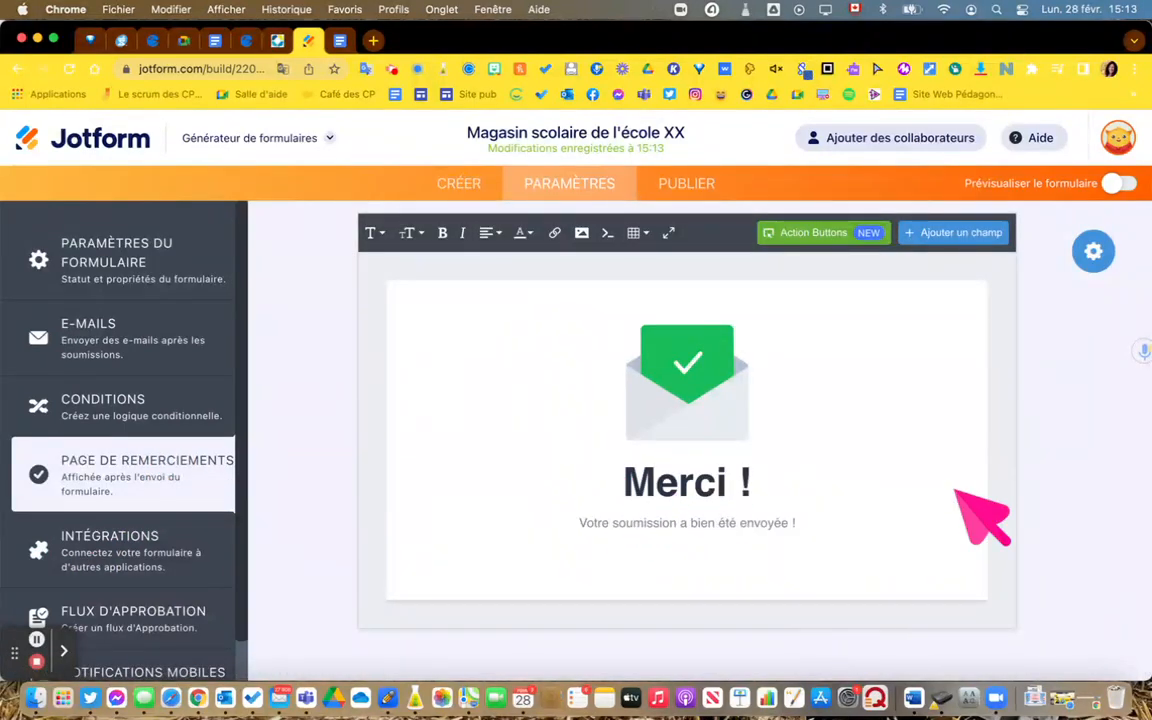
click(776, 524)
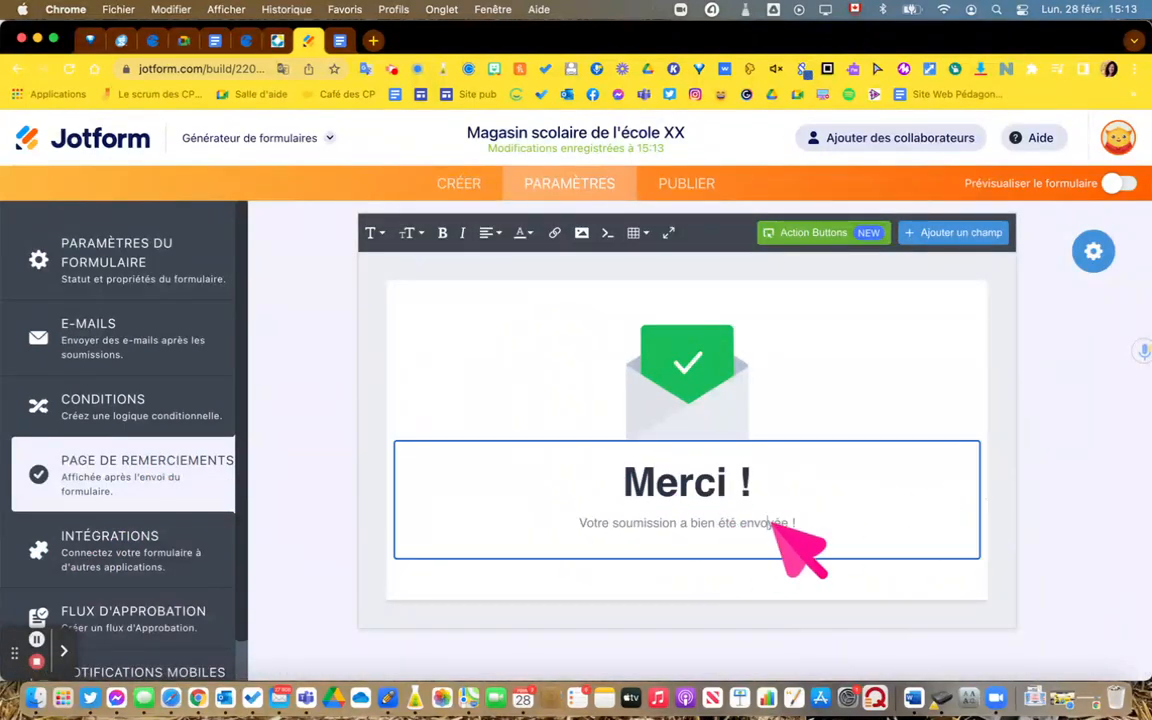
click(838, 522)
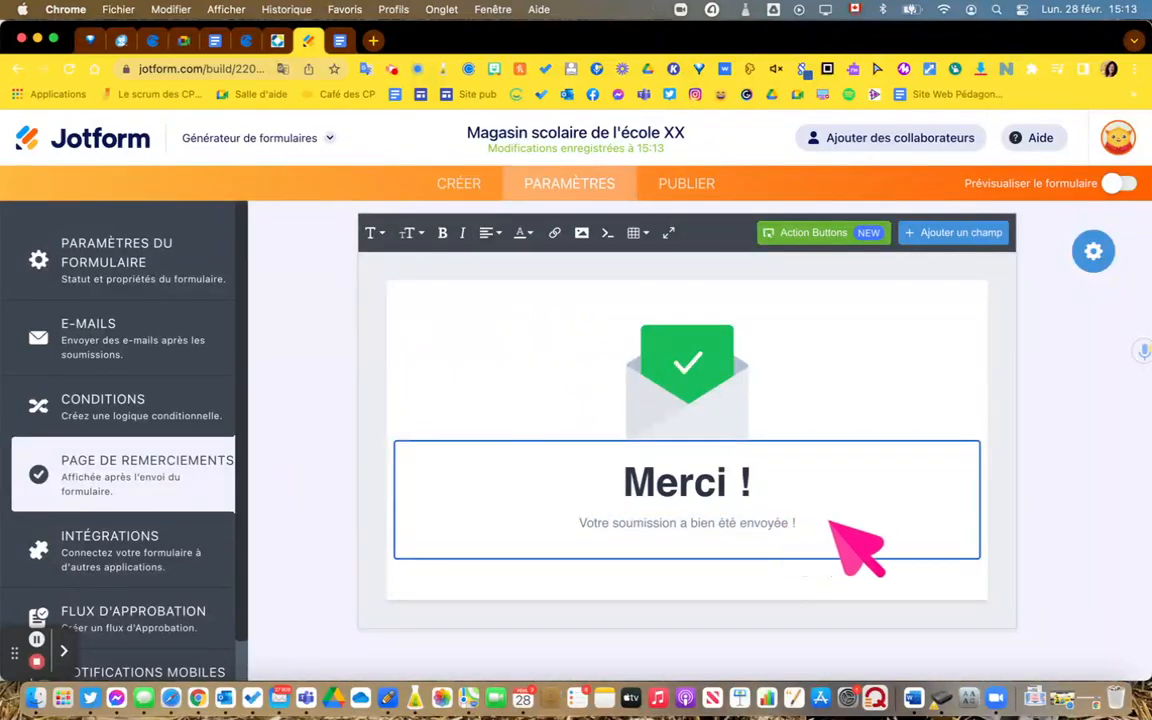
drag(829, 522, 613, 528)
text(commande a été reçu)
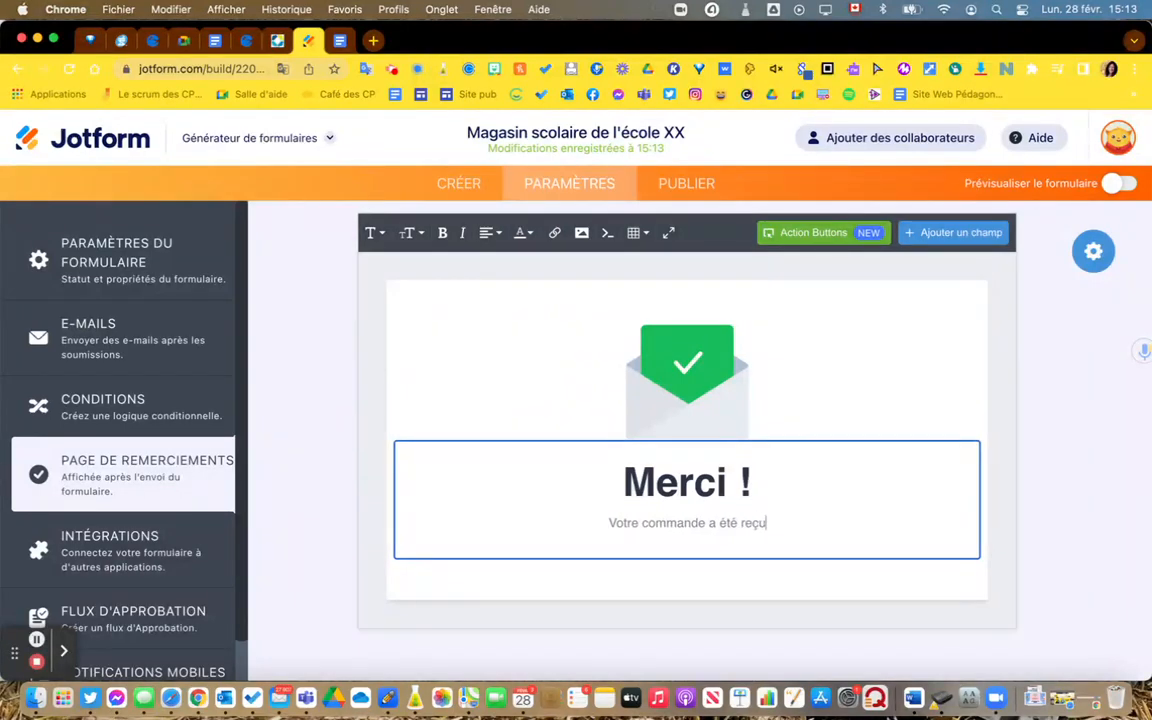
Step: Replace the thank-you page's envelope image with the previously uploaded fox book cover "Le renard sur les traces de l'hiver"
double_click(656, 475)
double_click(684, 385)
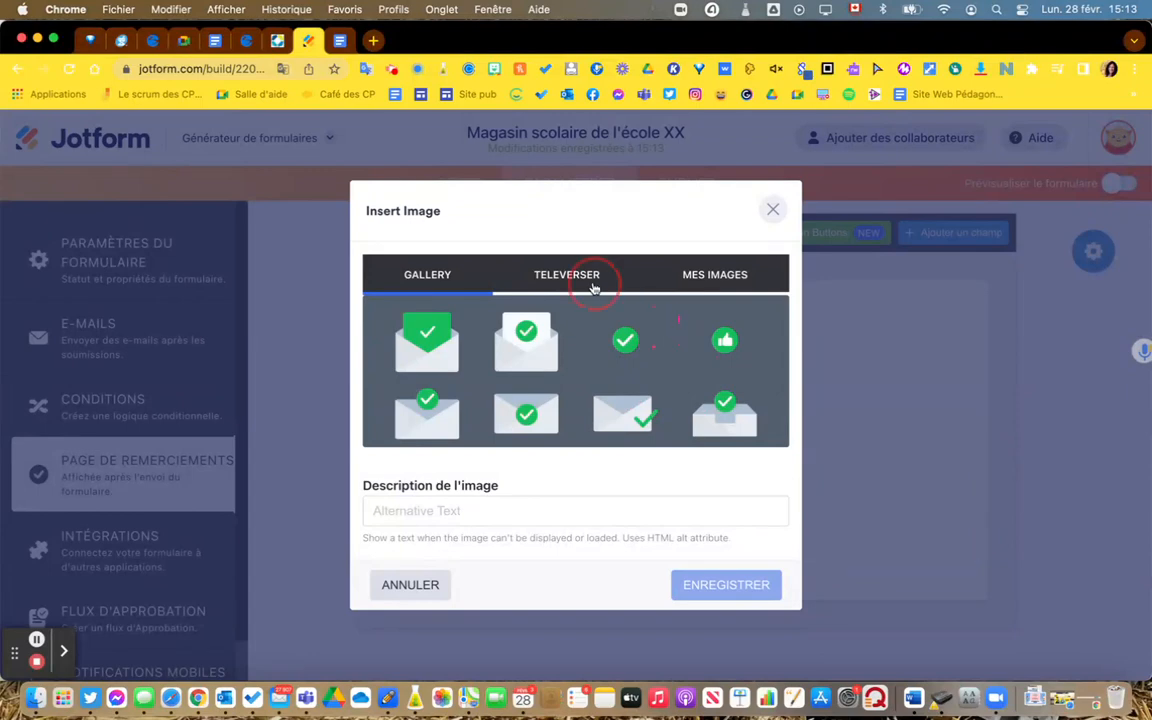
click(593, 285)
click(718, 280)
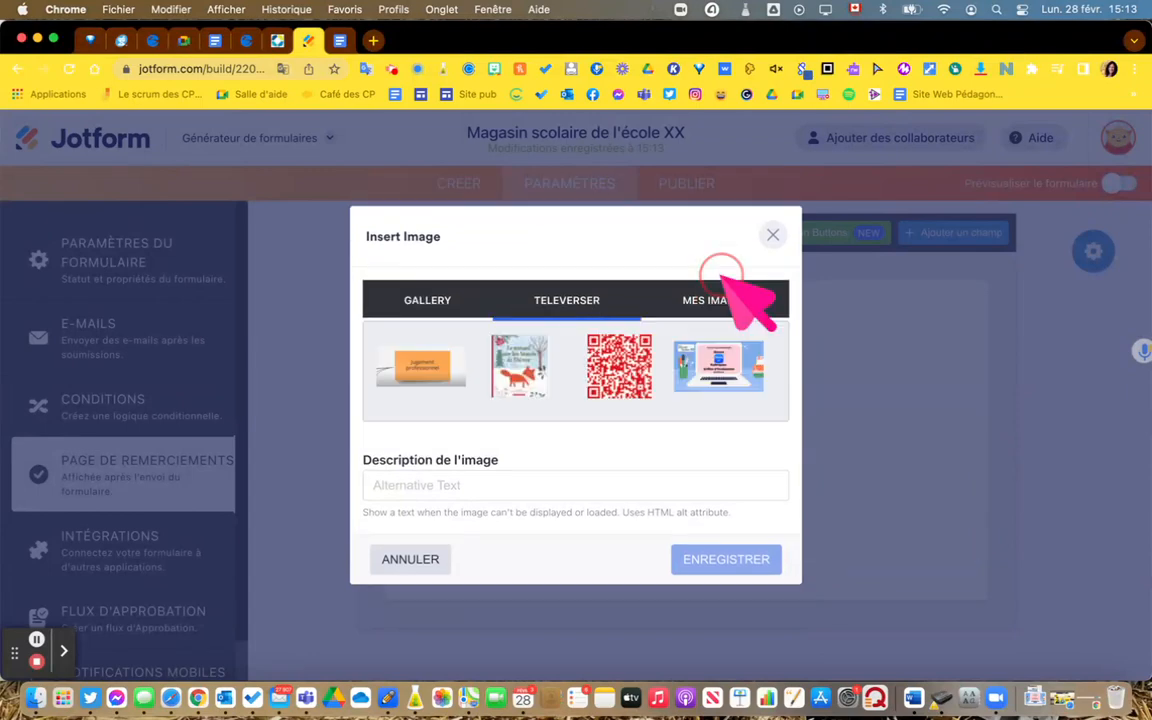
click(519, 372)
click(728, 559)
Step: Copy the form's direct sharing link from the publishing options
scroll(705, 575, down, 3)
scroll(195, 600, down, 1)
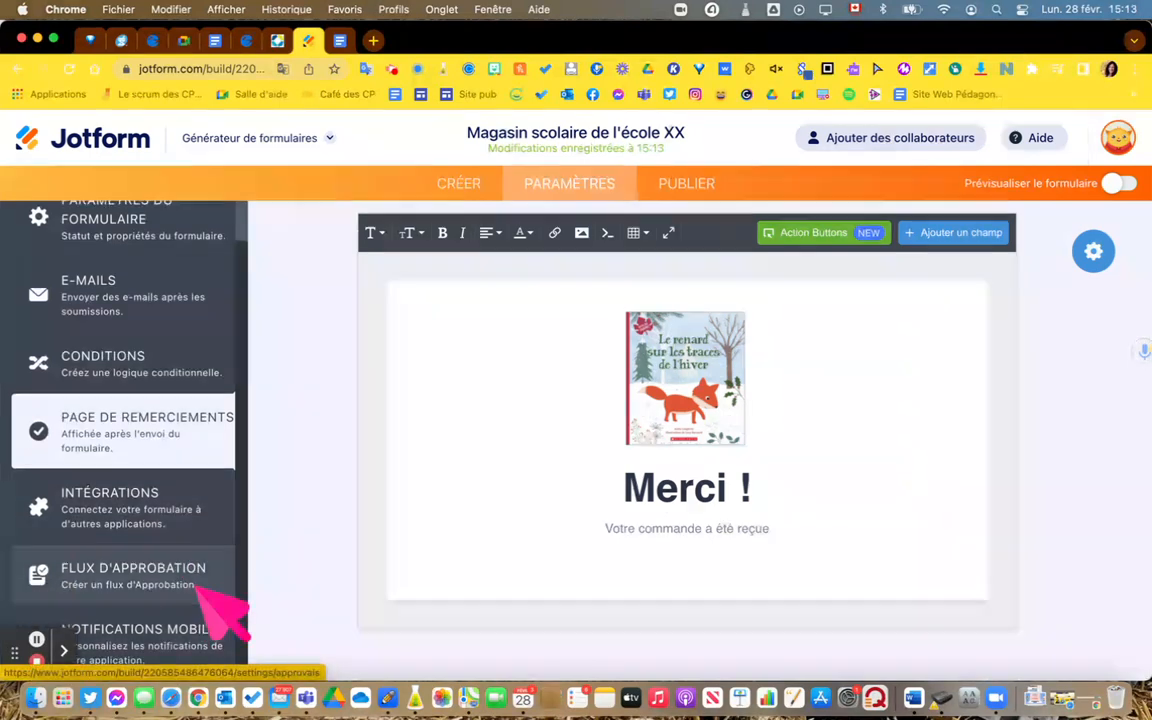
scroll(500, 420, up, 3)
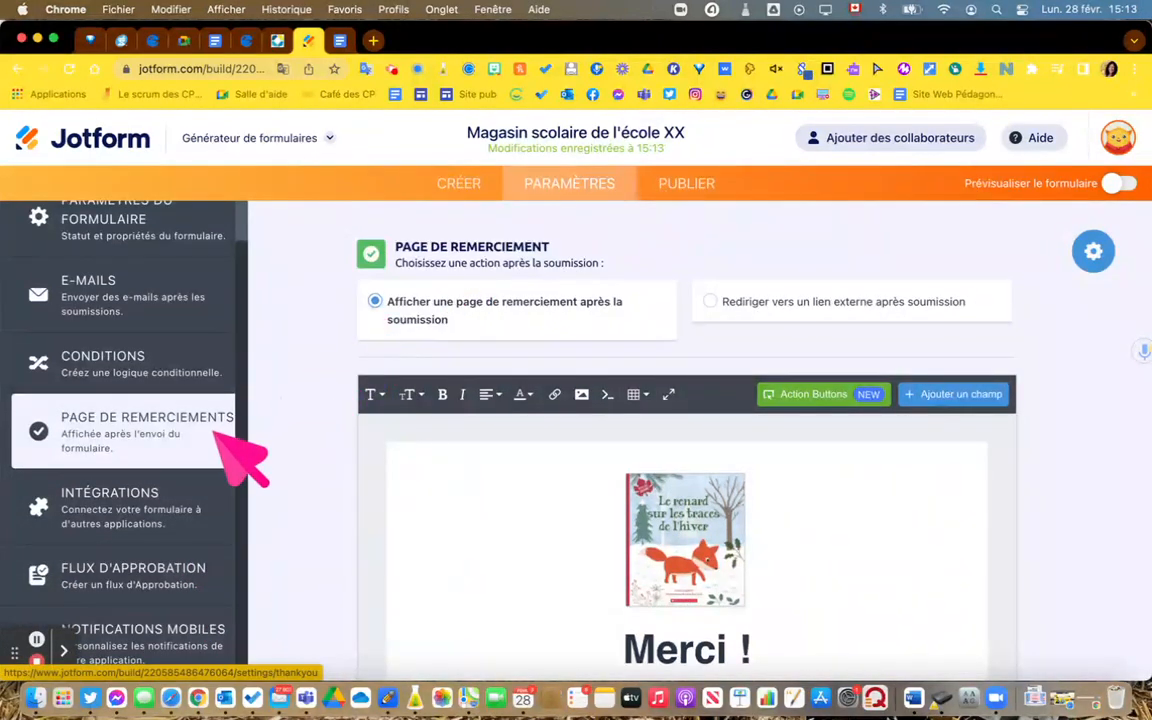
click(682, 185)
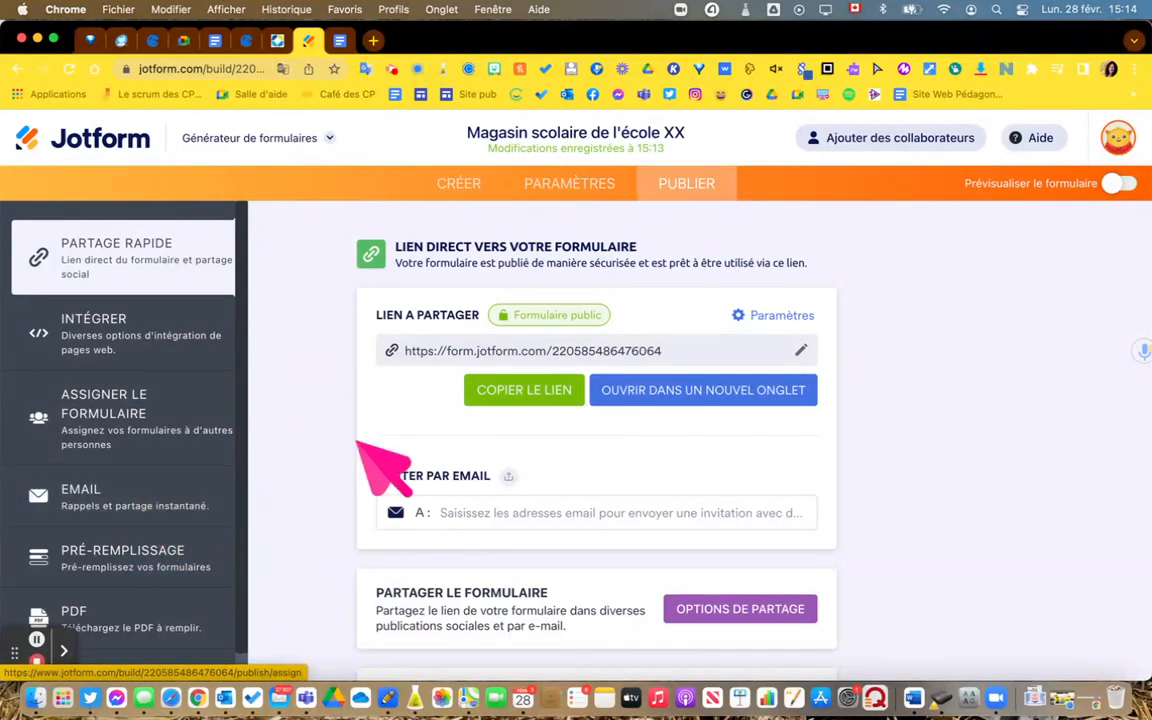
click(523, 398)
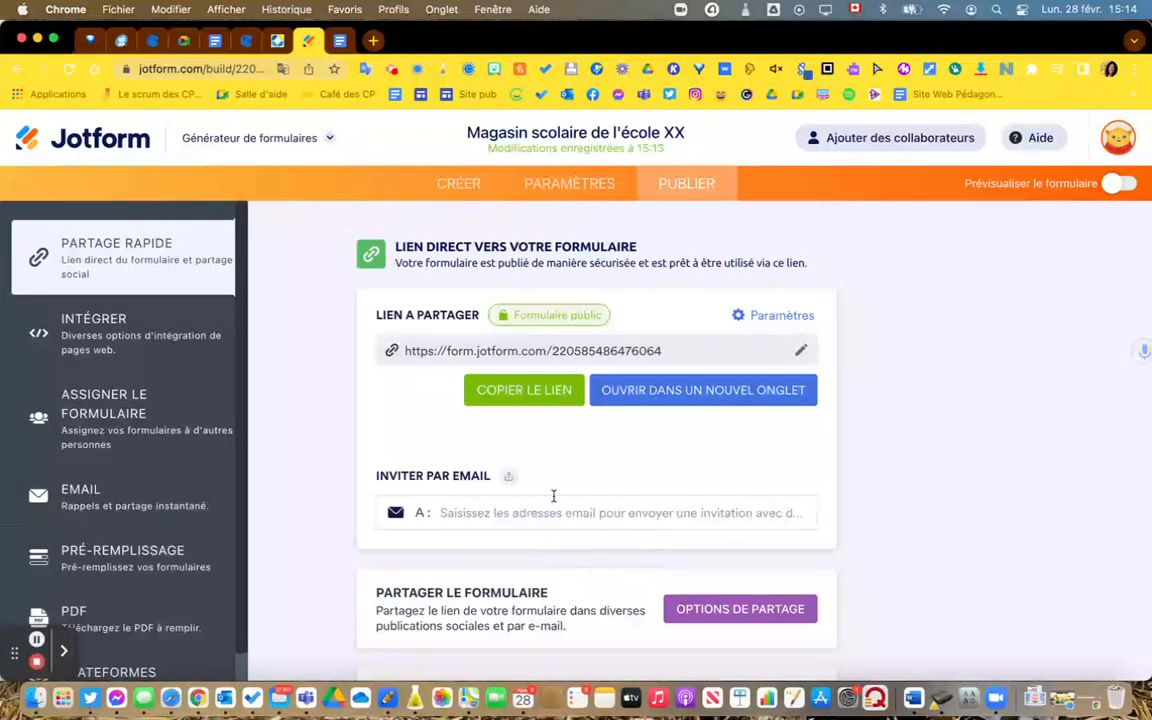
click(540, 398)
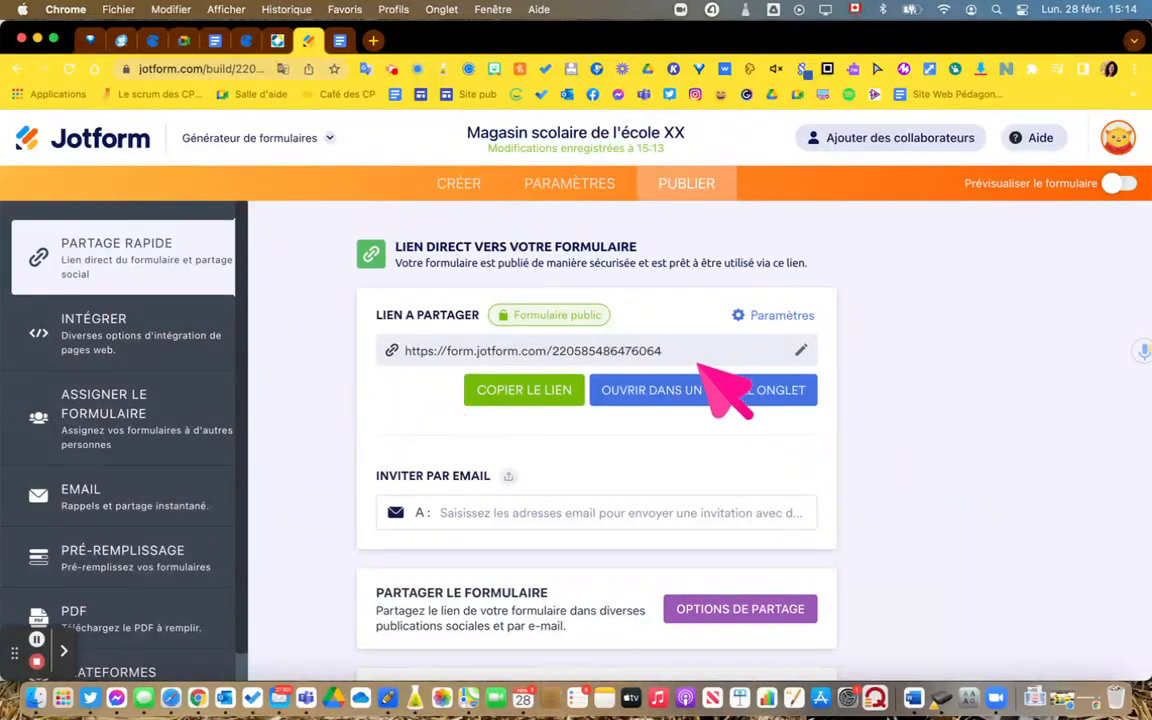
scroll(193, 440, down, 1)
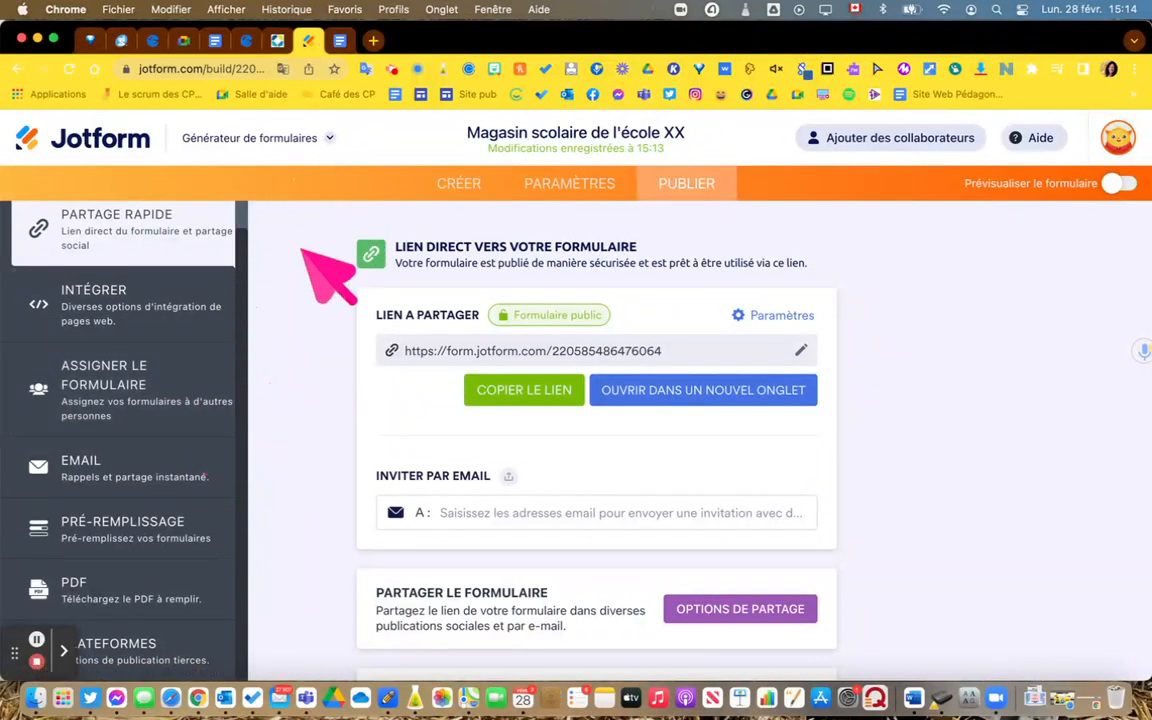
Step: Open the response table of the "Magasin scolaire de l'école XX" form
click(462, 183)
scroll(280, 205, up, 10)
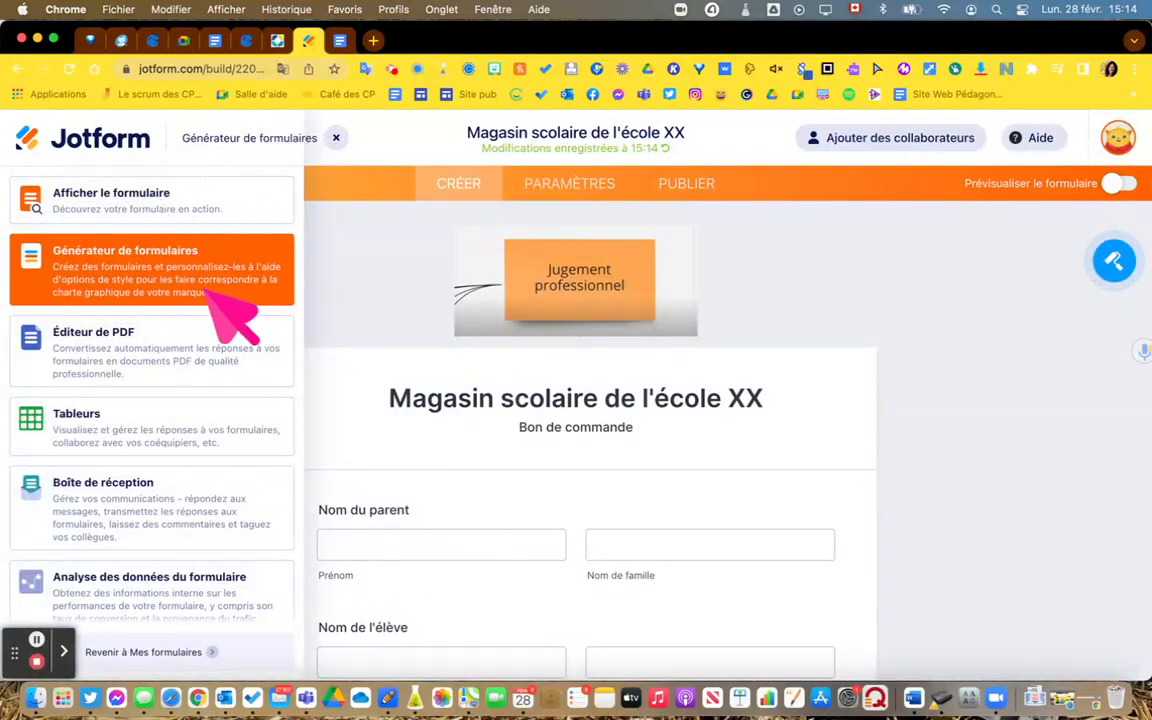
click(174, 434)
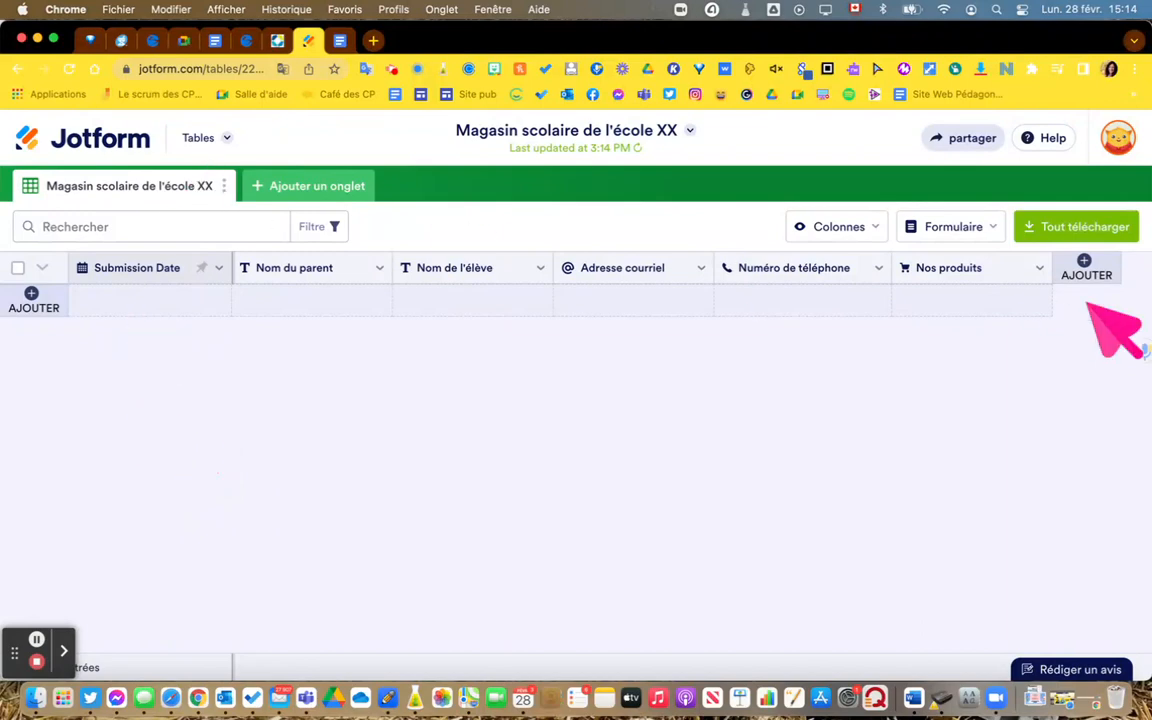
click(984, 226)
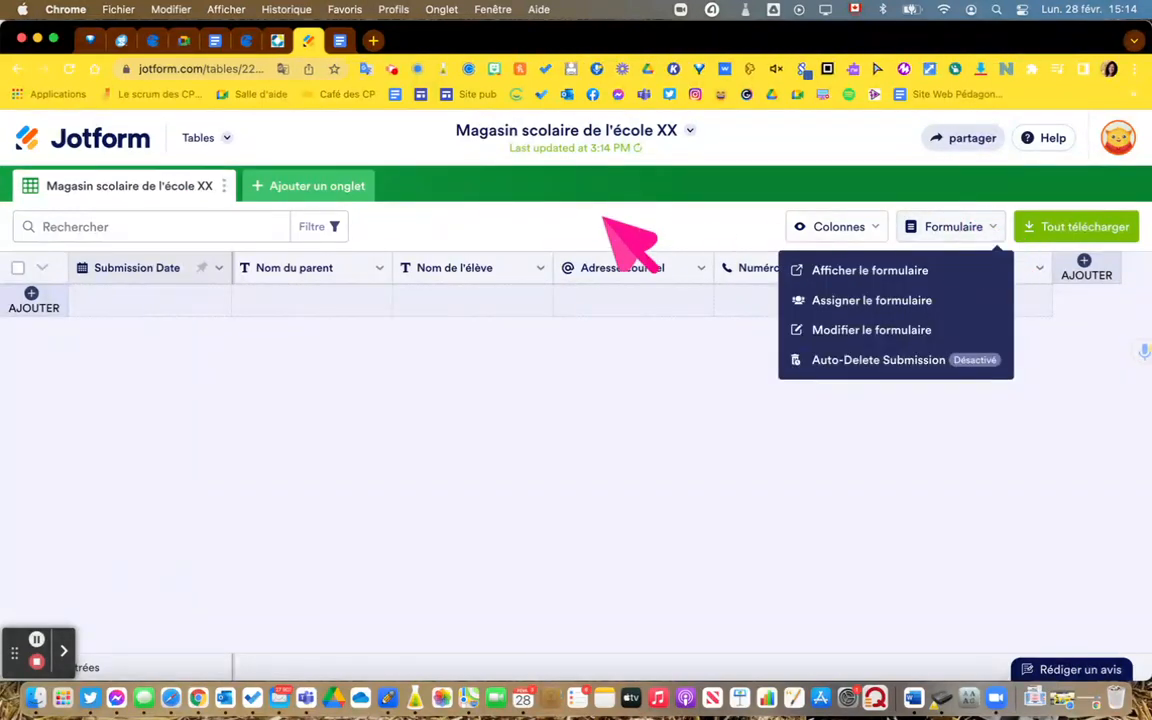
click(185, 187)
click(288, 189)
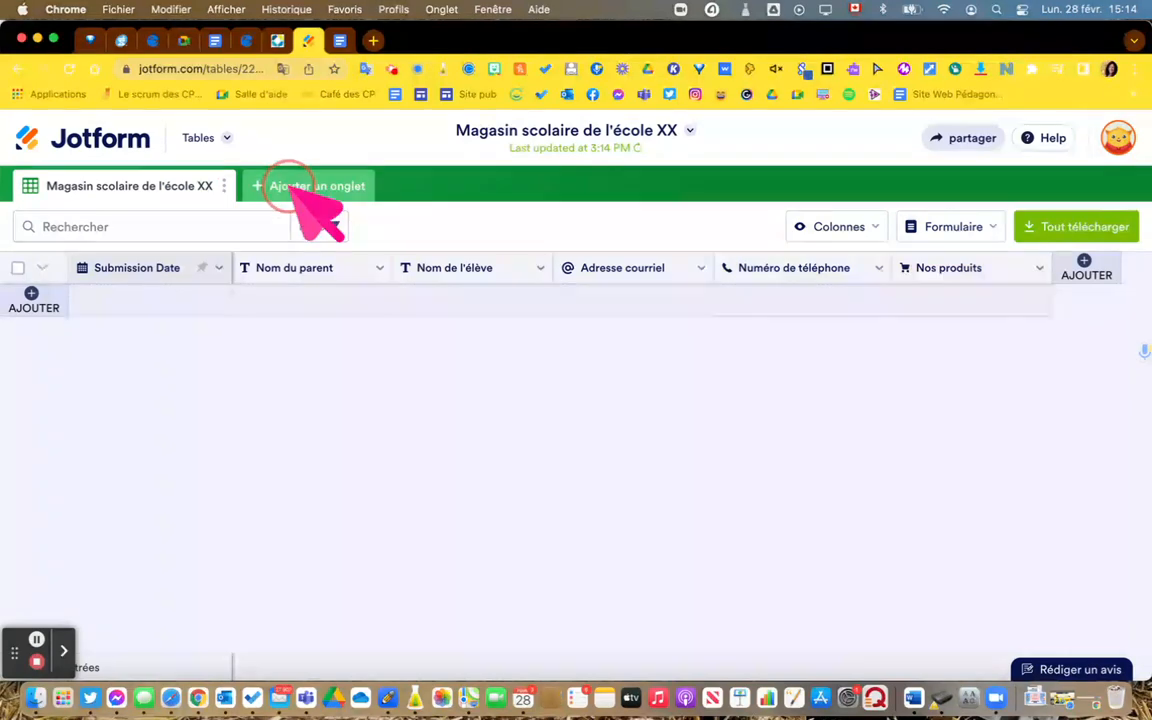
click(818, 210)
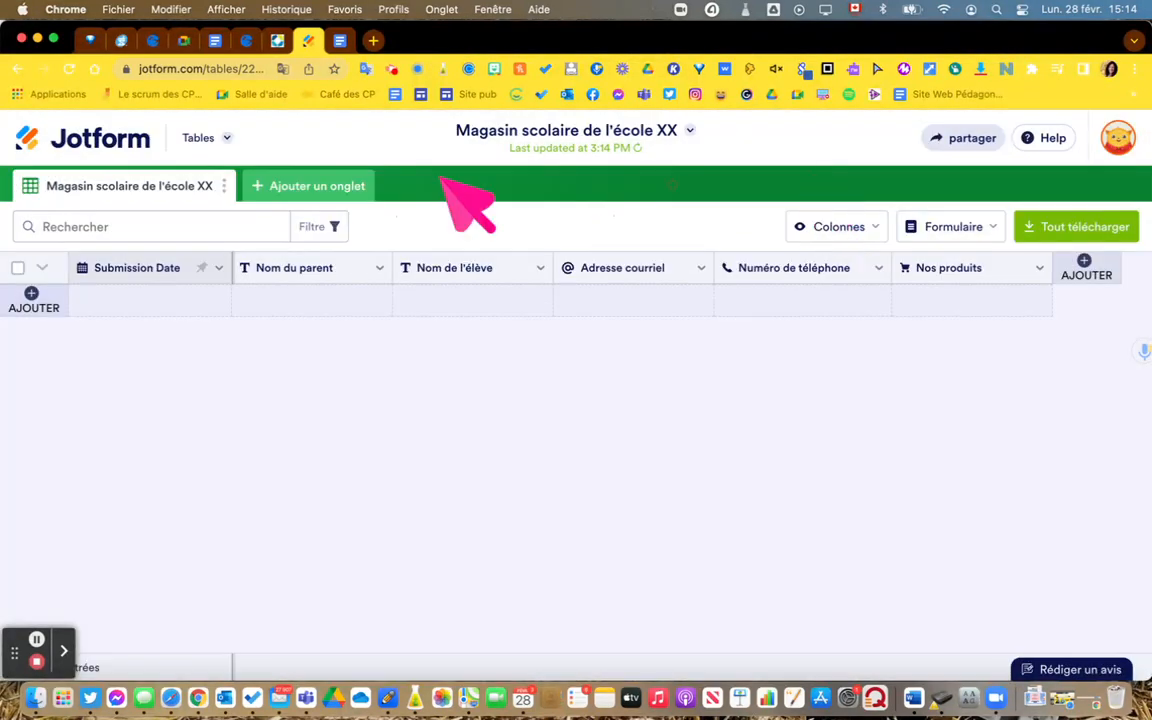
click(226, 137)
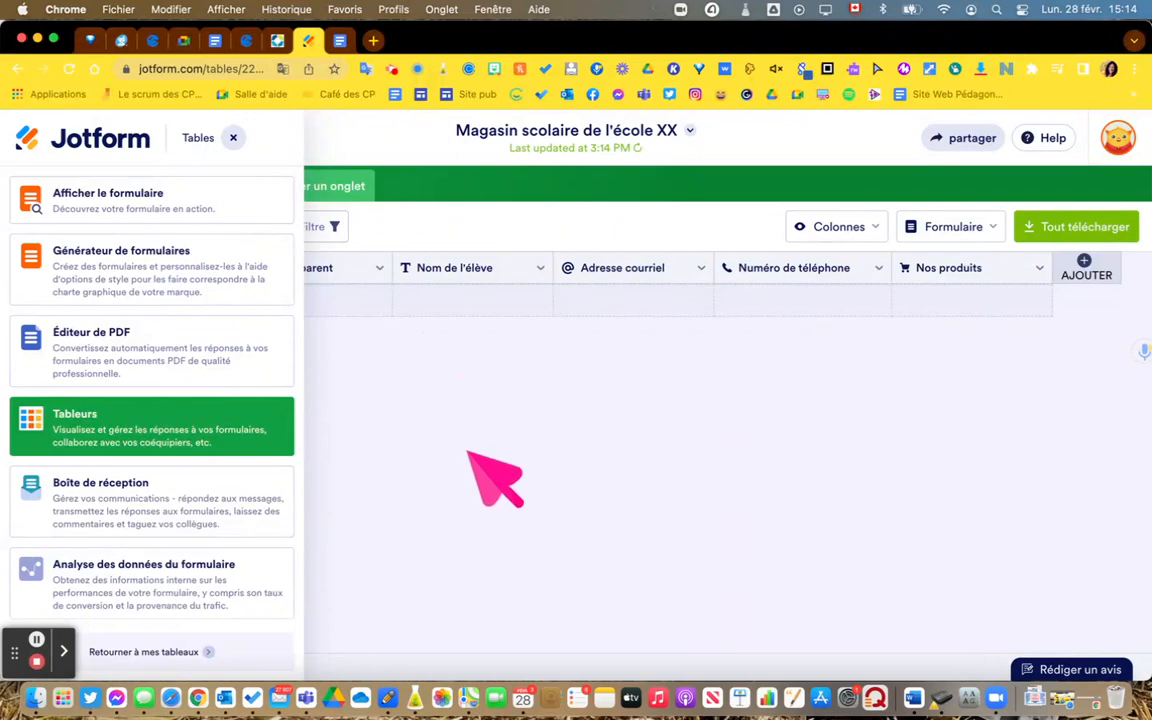
click(420, 405)
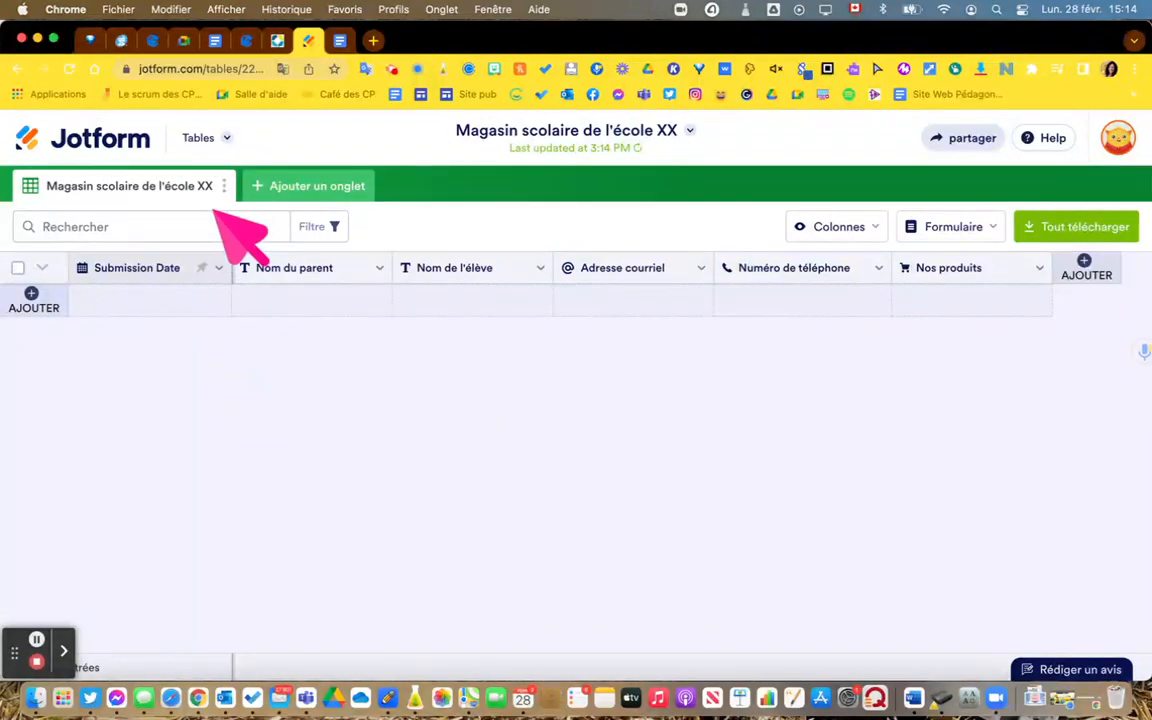
Step: Open the submissions inbox and switch it to the "Notre magasin scolaire" form
click(205, 140)
click(187, 482)
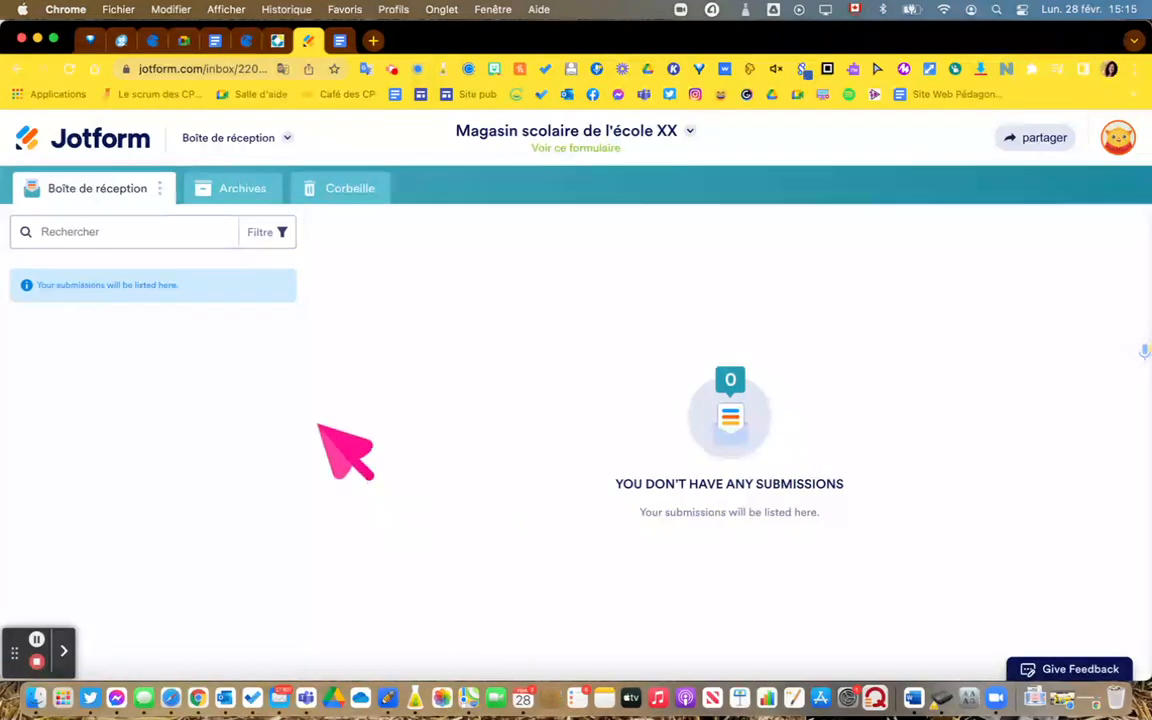
click(689, 131)
click(597, 515)
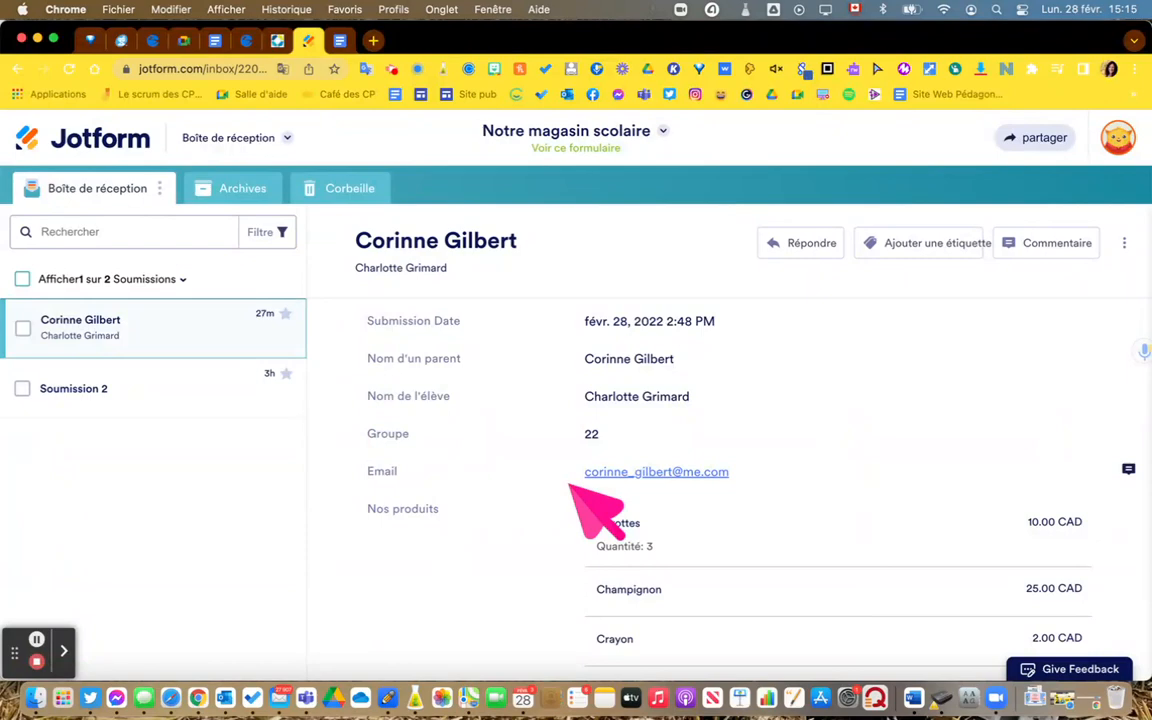
Step: Review the contact details and ordered products of both submissions in the inbox
scroll(597, 515, down, 3)
scroll(597, 515, up, 3)
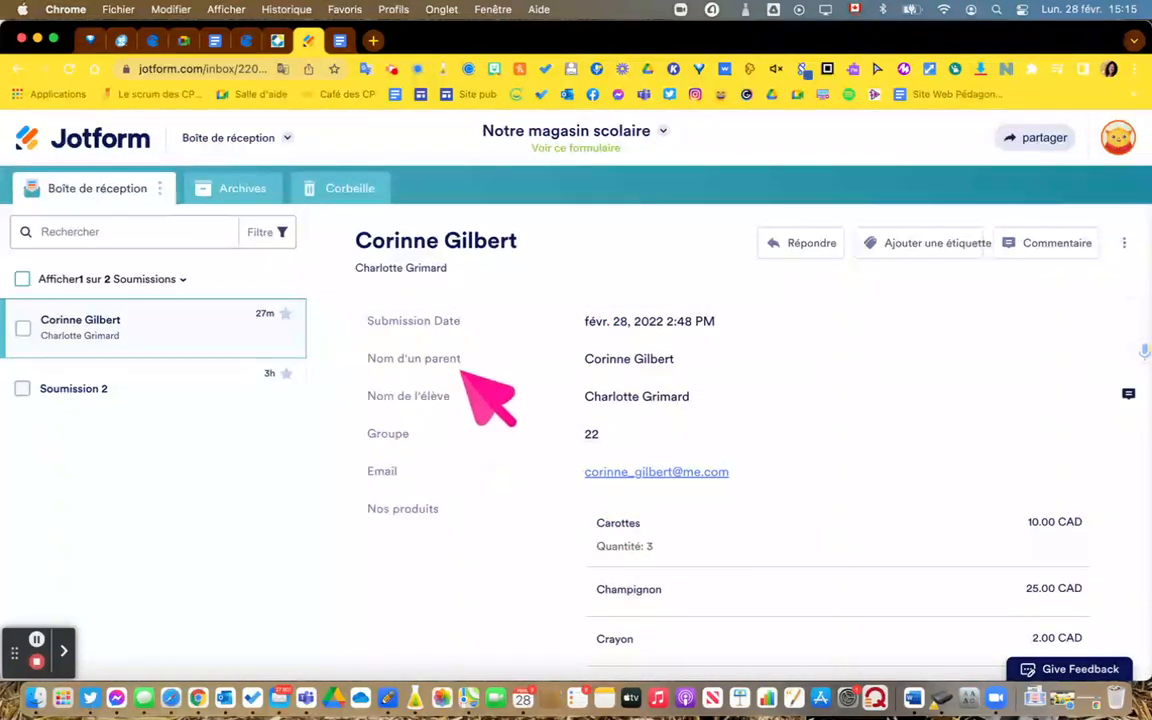
click(168, 406)
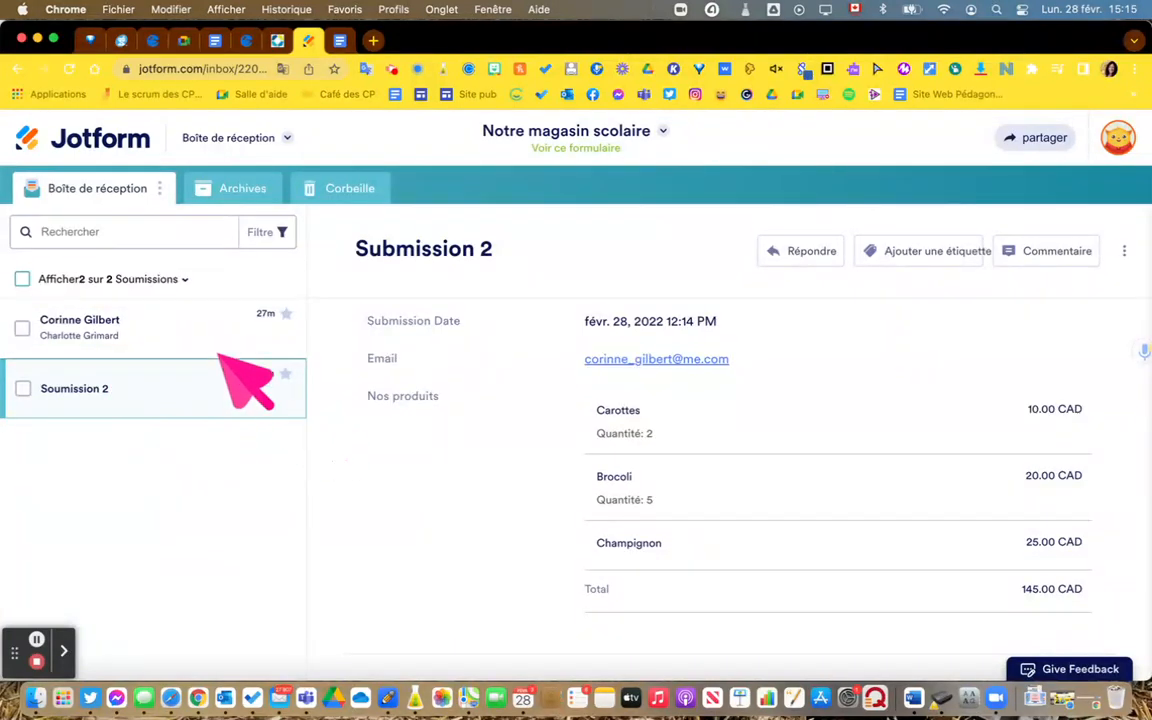
click(174, 326)
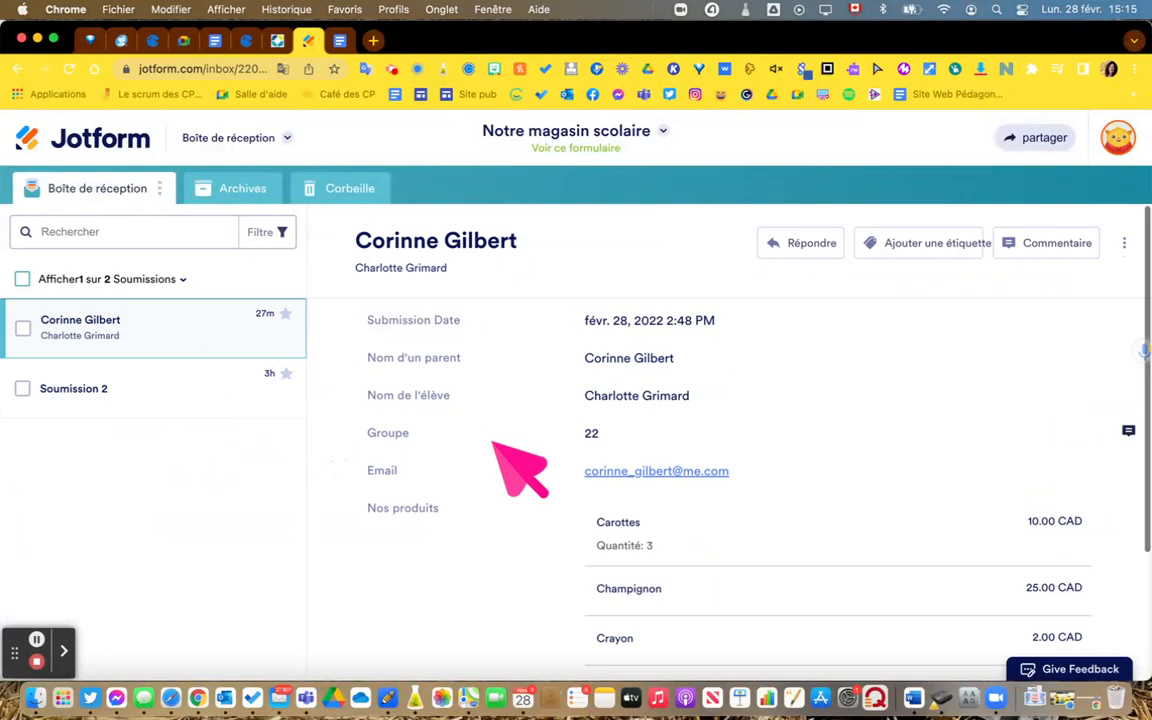
scroll(510, 455, down, 3)
scroll(590, 480, up, 3)
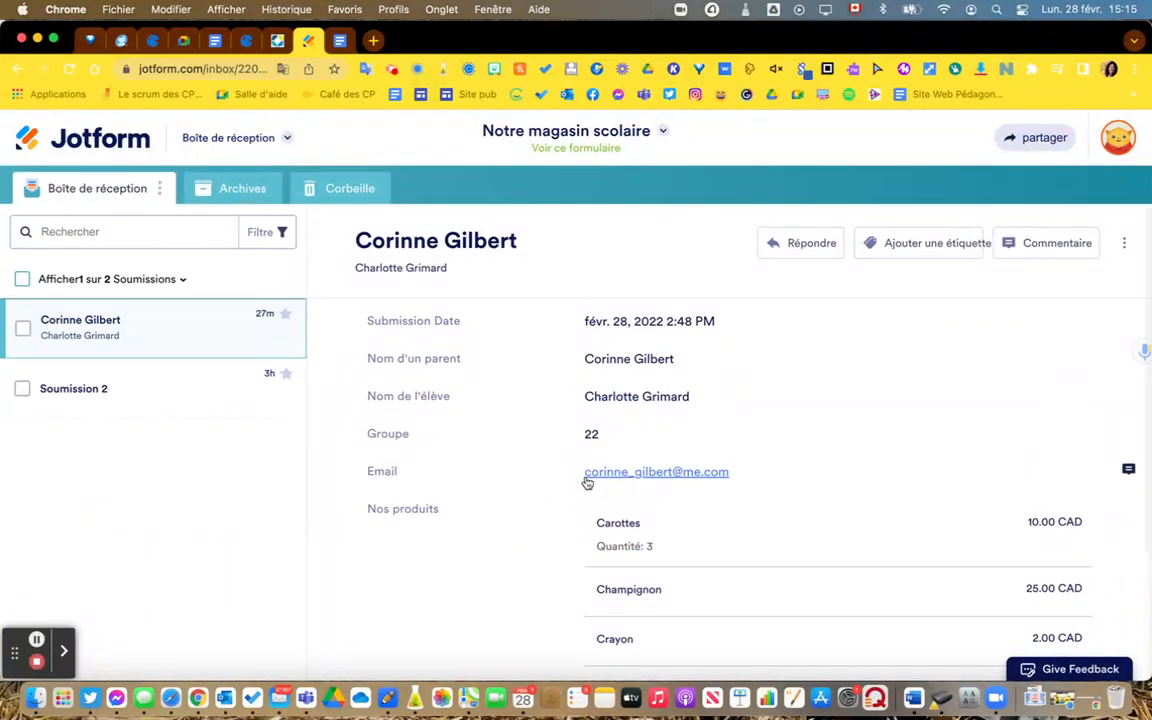
click(23, 328)
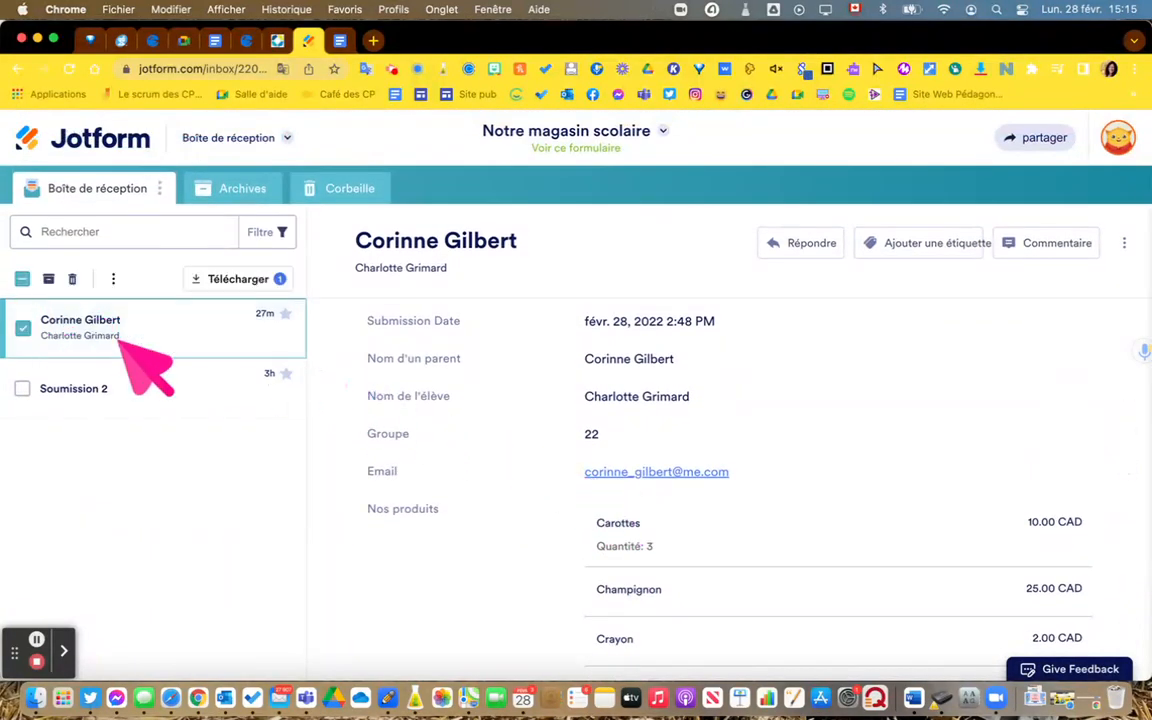
click(245, 284)
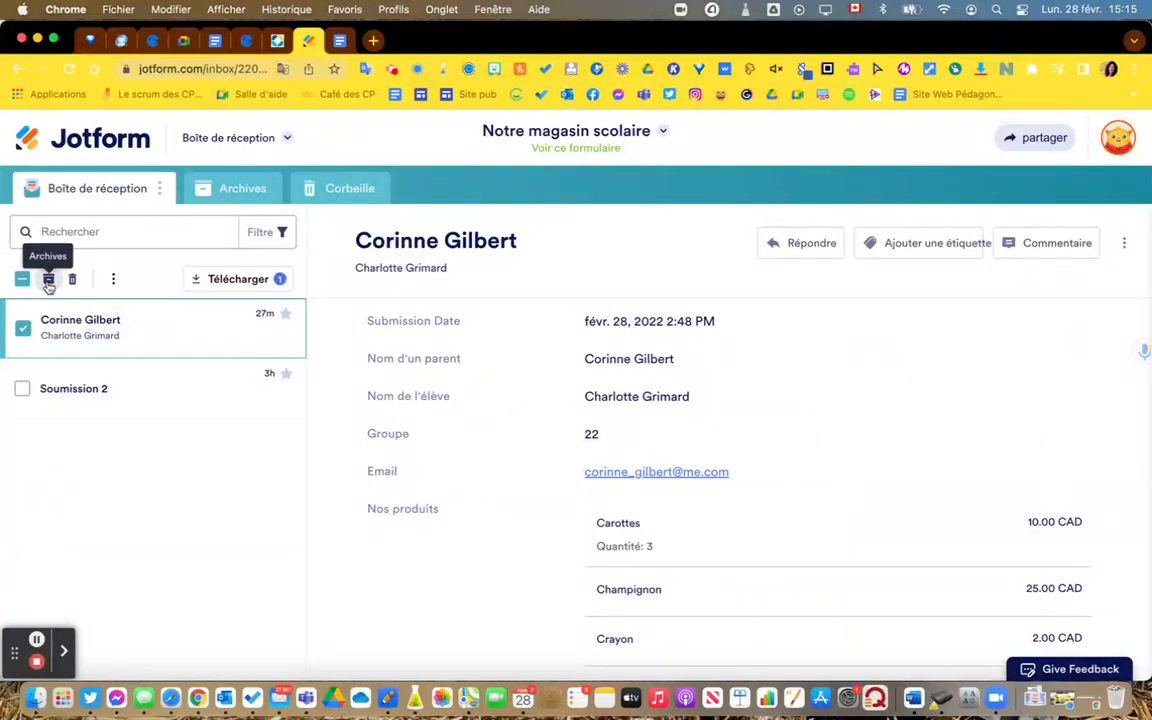
click(21, 329)
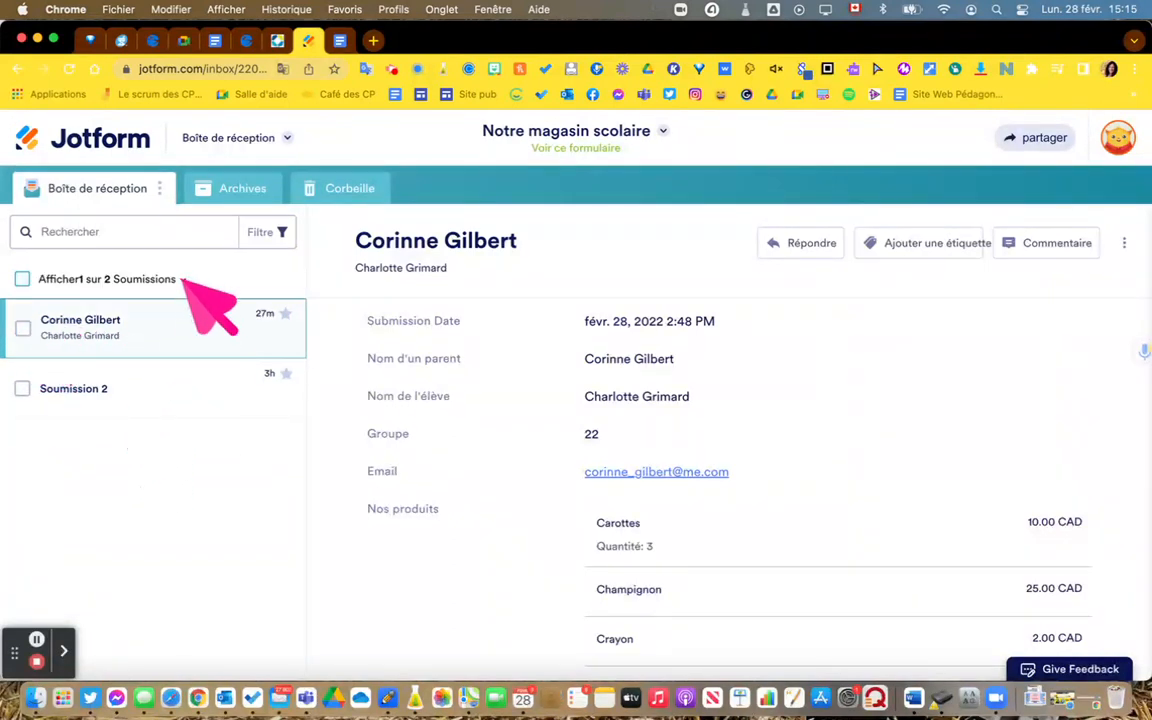
Step: Archive the most recent submission and view it among the archived submissions
click(252, 189)
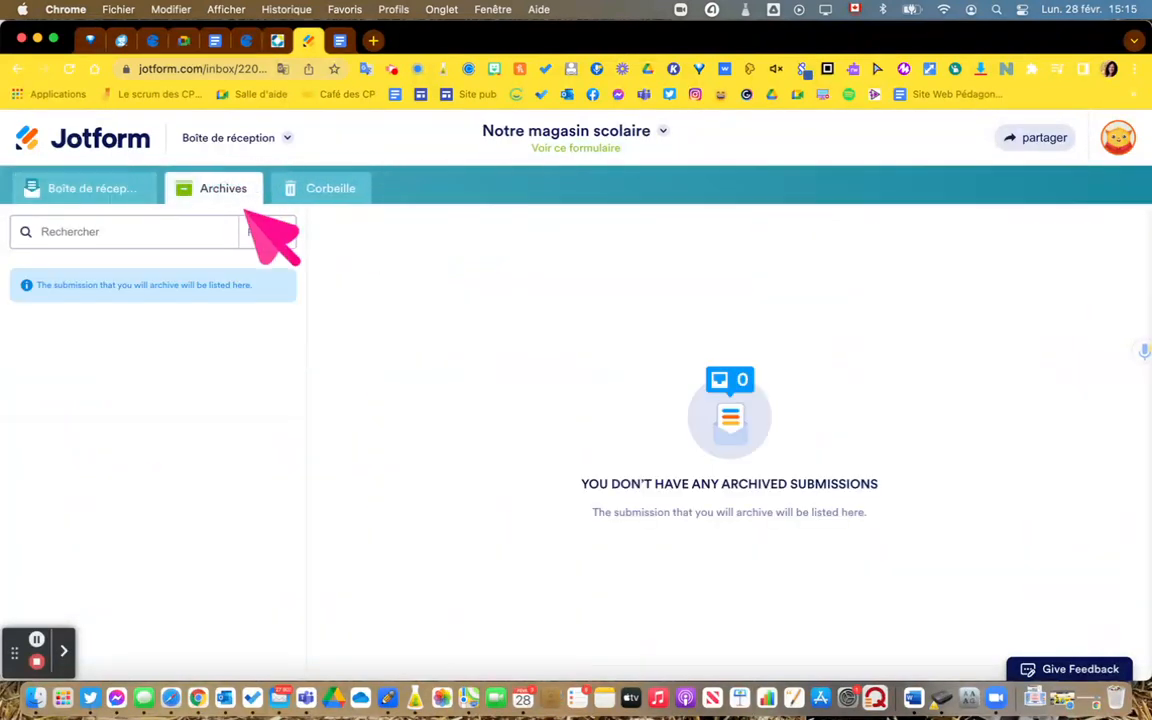
click(40, 186)
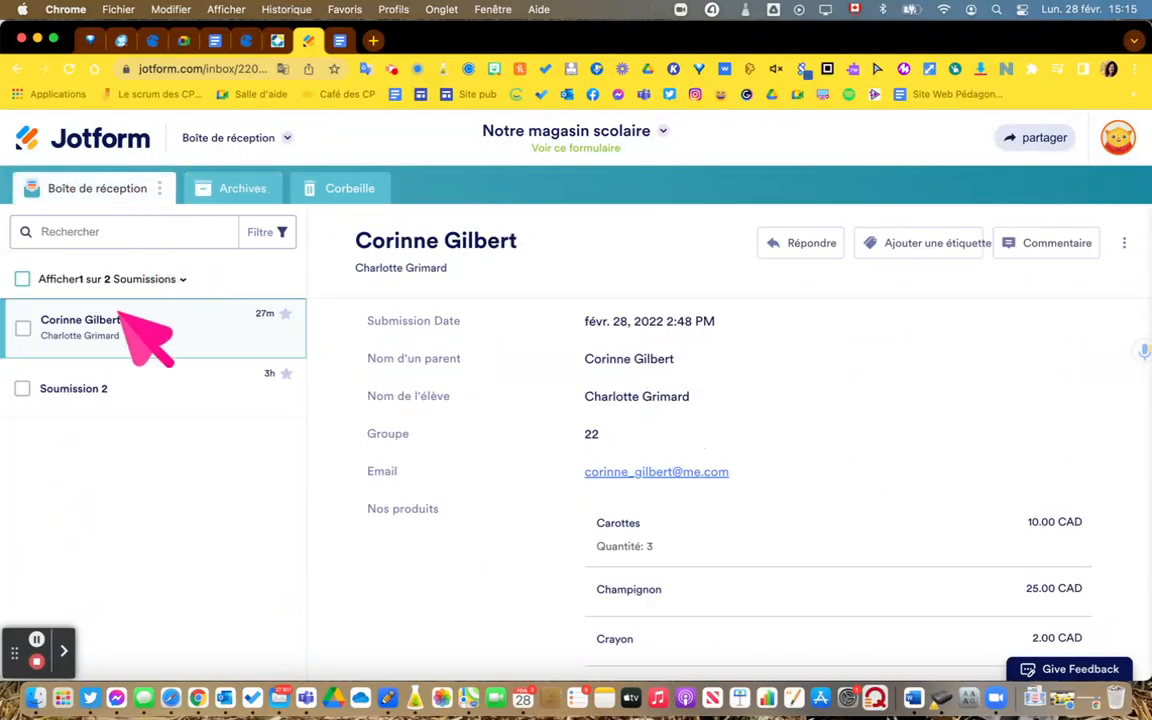
click(22, 328)
click(44, 279)
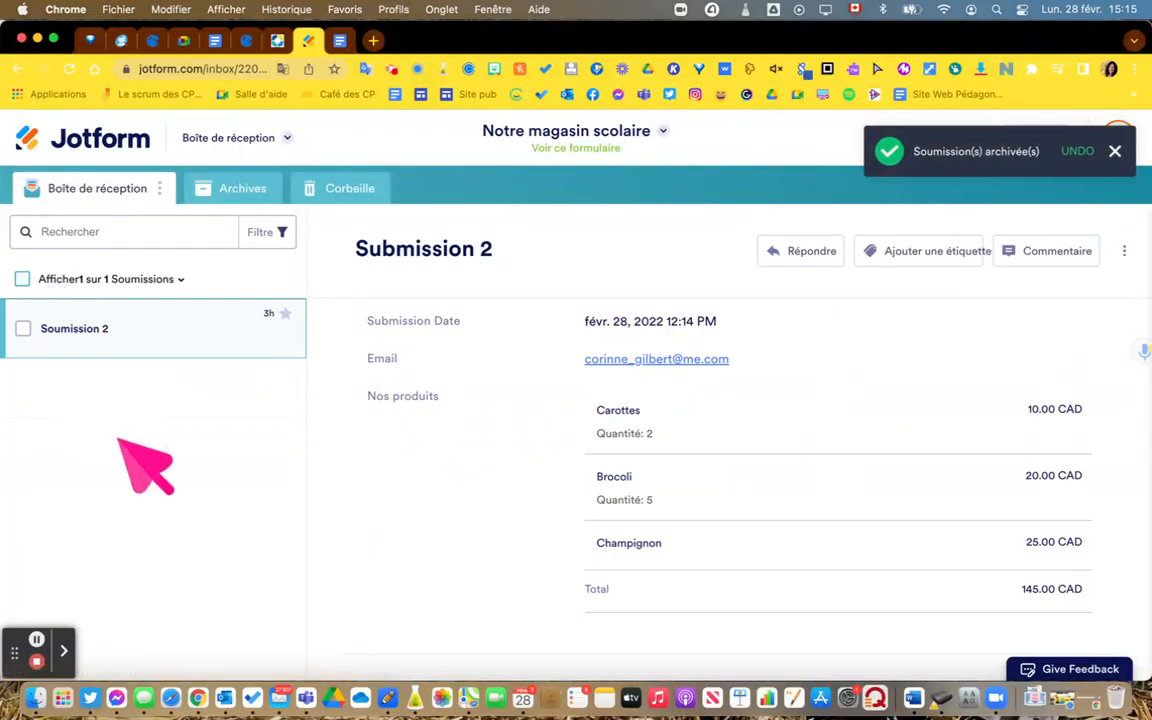
click(243, 190)
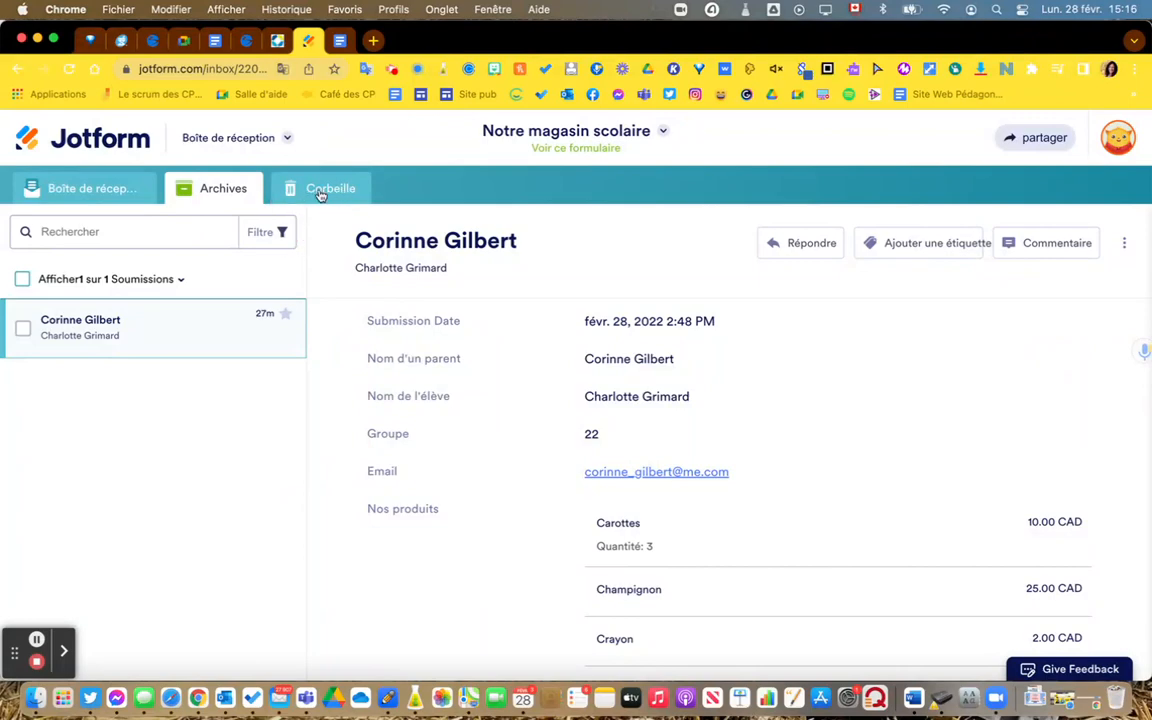
Step: Star Submission 2 in the inbox and download it as a printable PDF
click(67, 188)
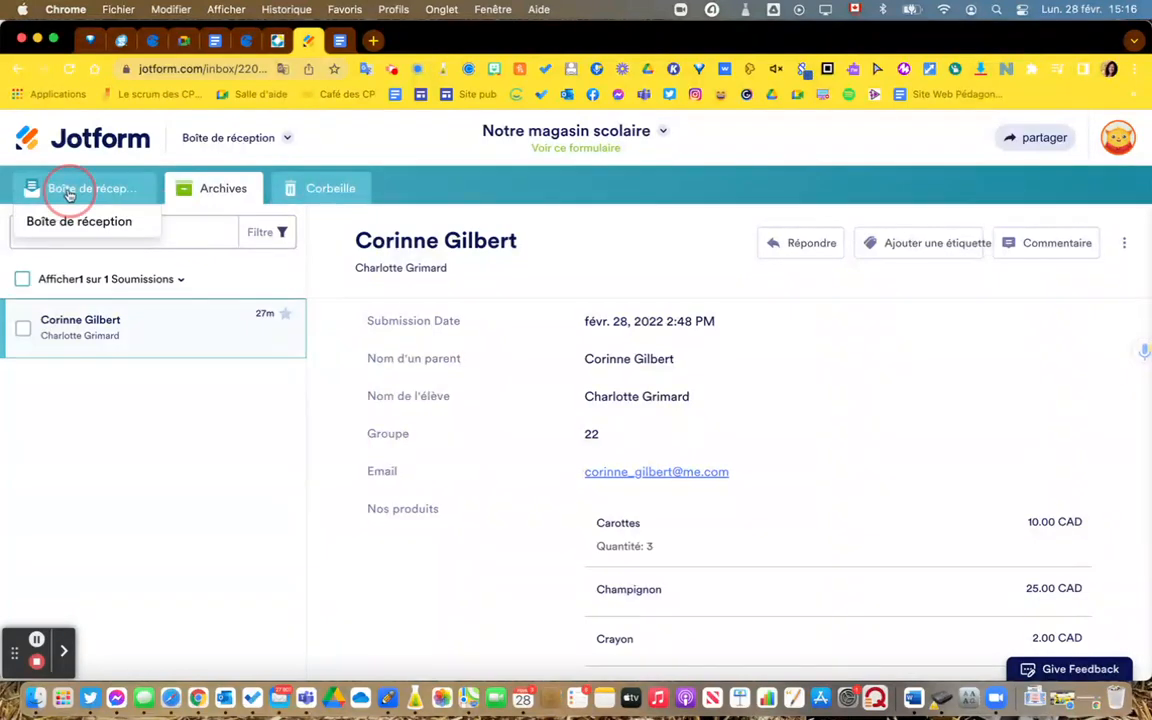
click(285, 316)
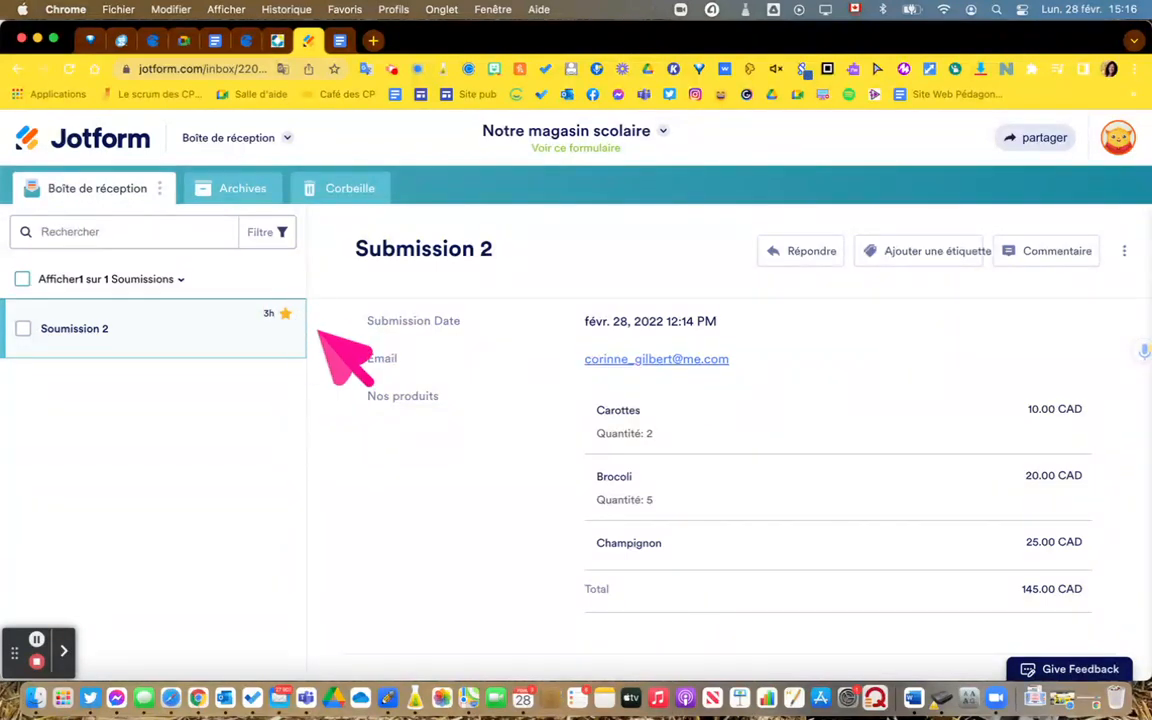
click(24, 330)
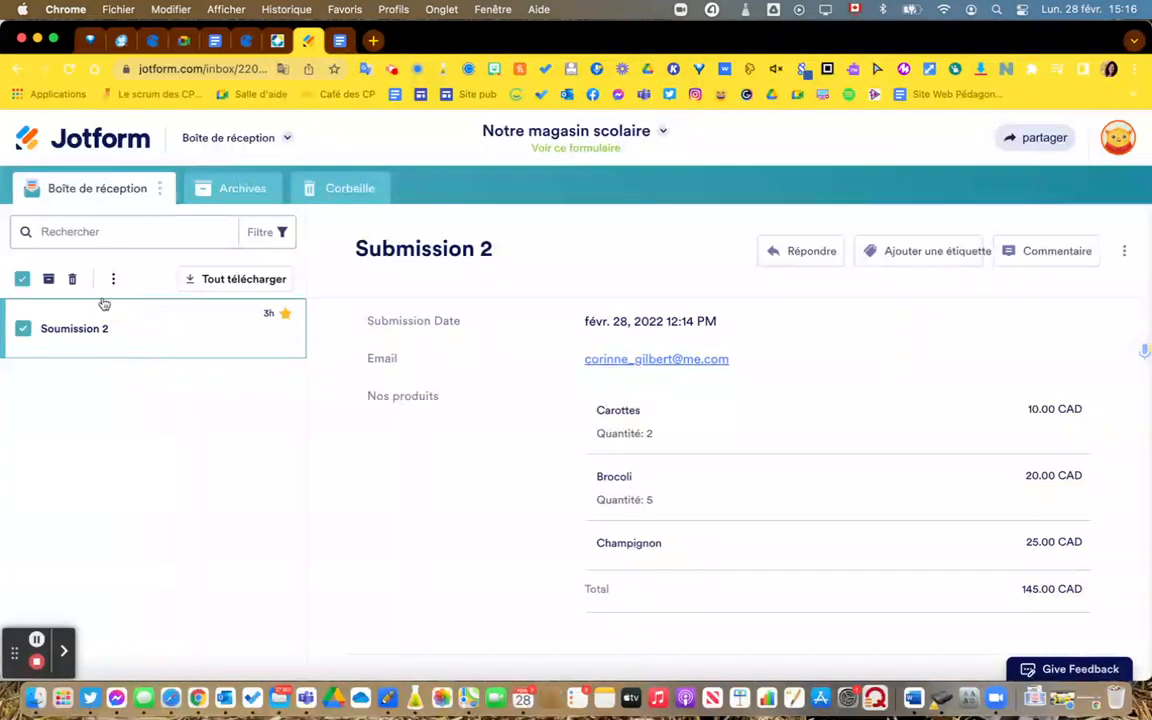
click(233, 282)
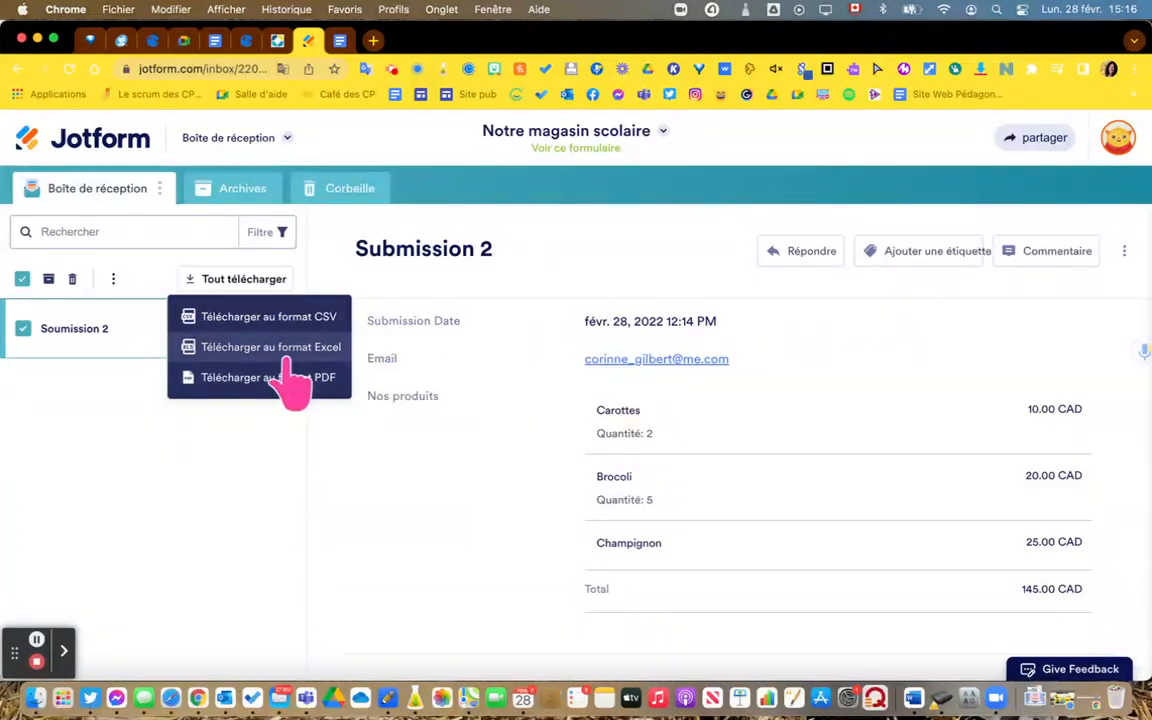
click(25, 326)
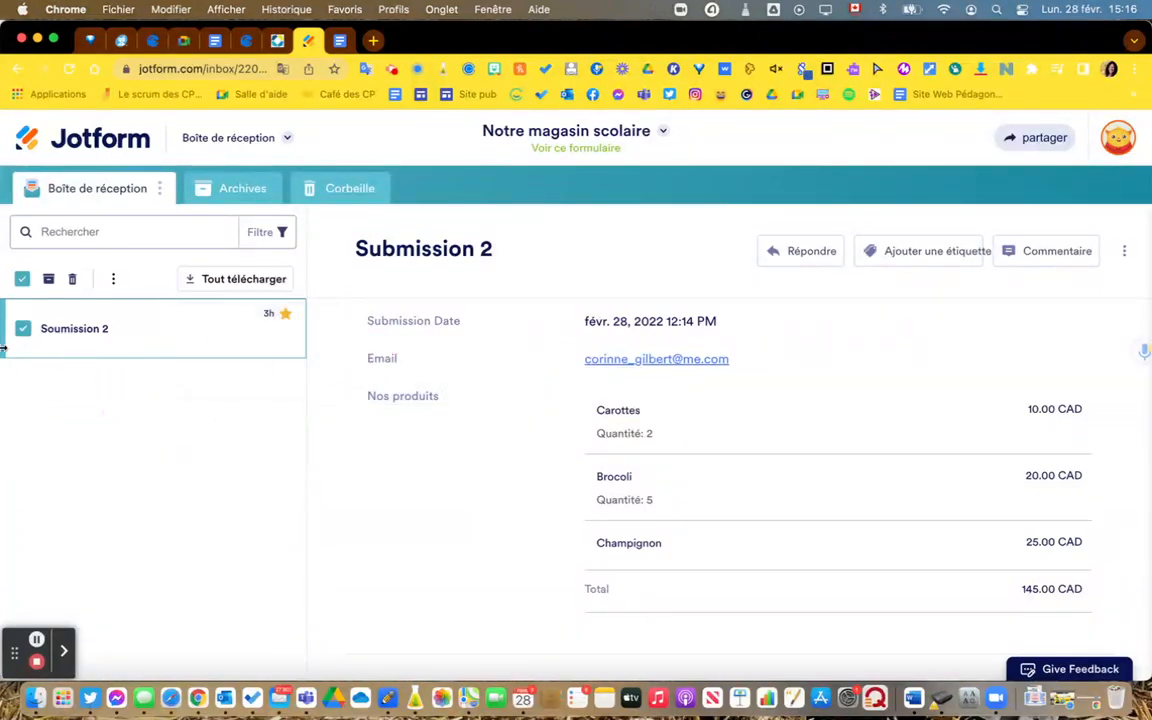
click(228, 279)
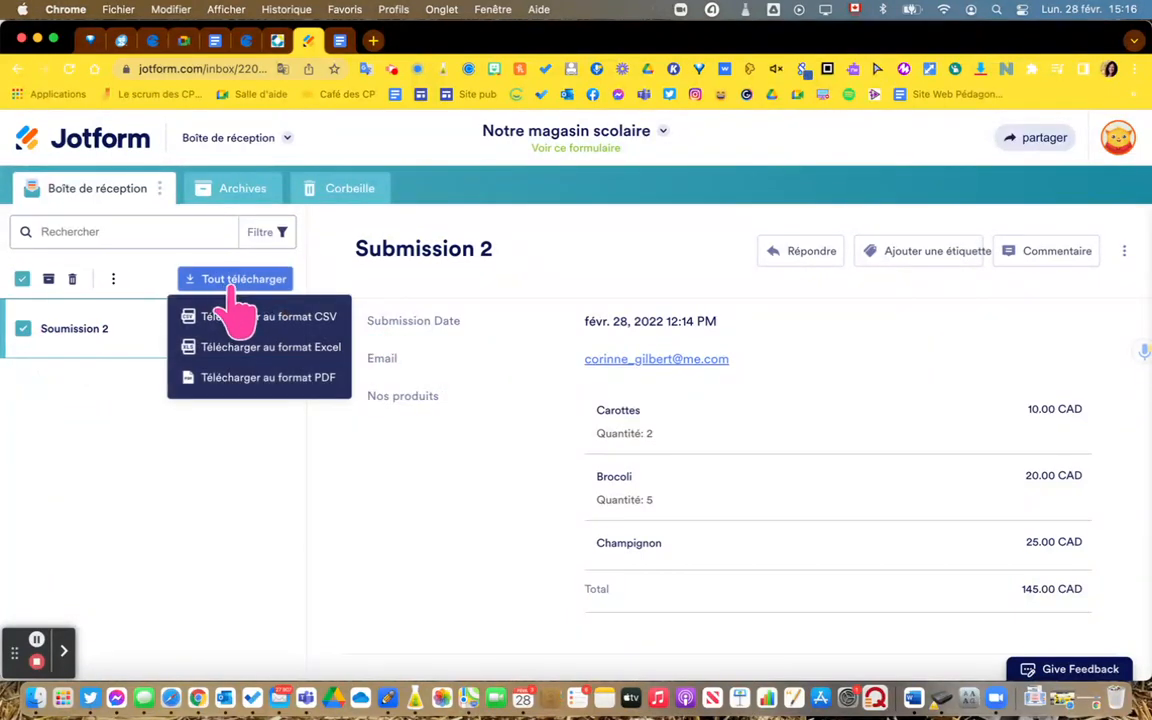
mouse_move(308, 384)
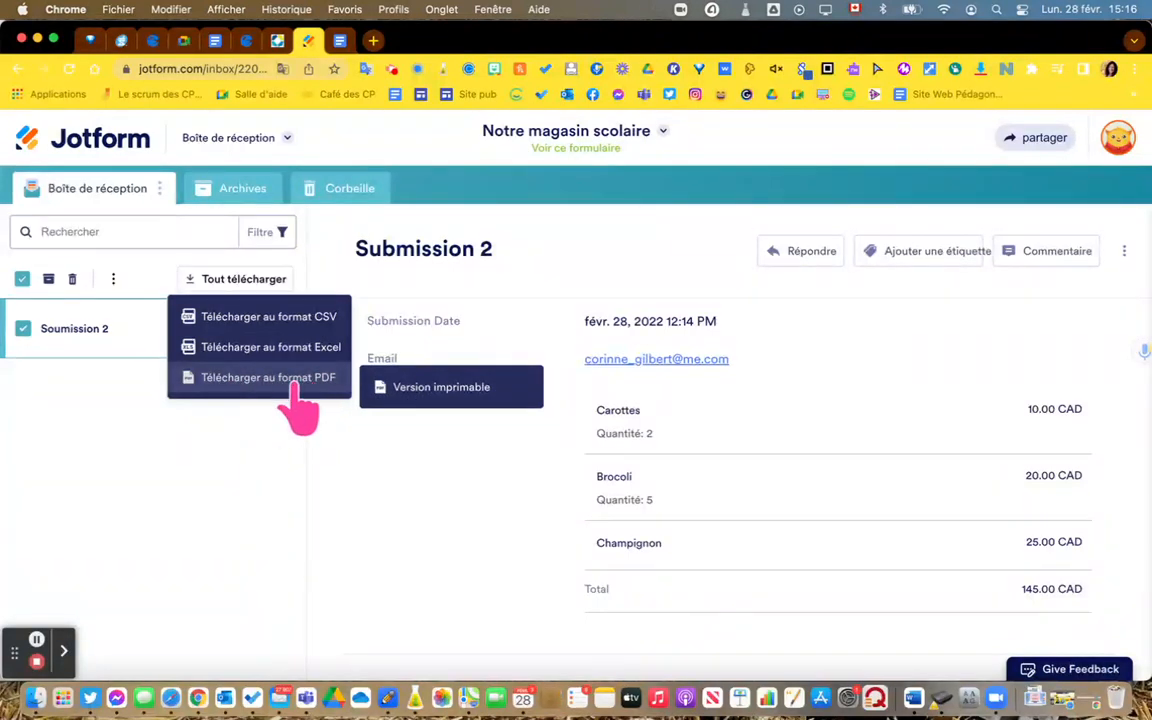
click(460, 390)
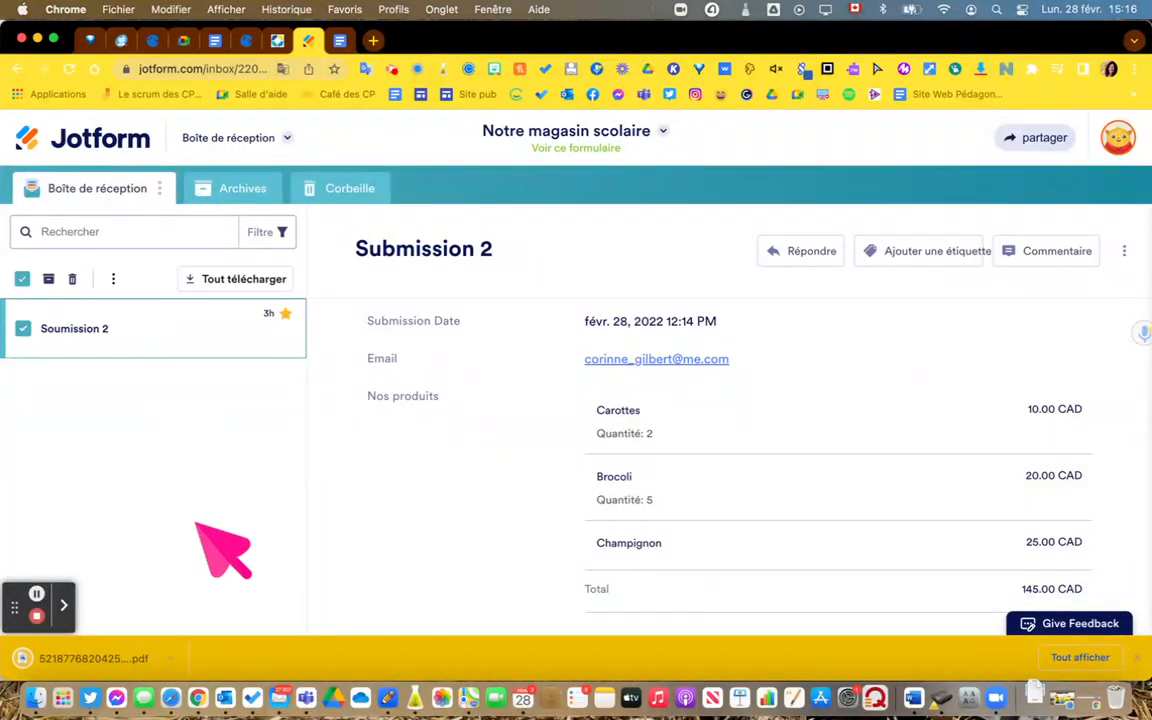
Step: Open the downloaded PDF to check the order details, and return to the submissions inbox
click(110, 658)
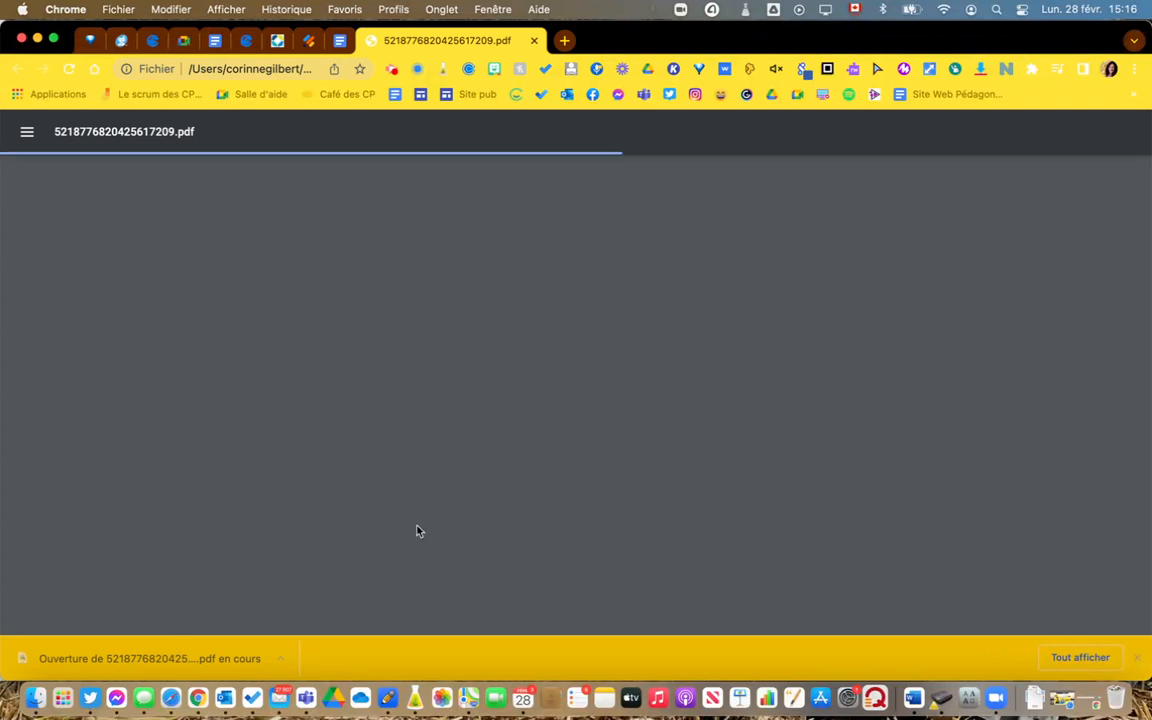
scroll(543, 489, down, 2)
scroll(543, 494, up, 2)
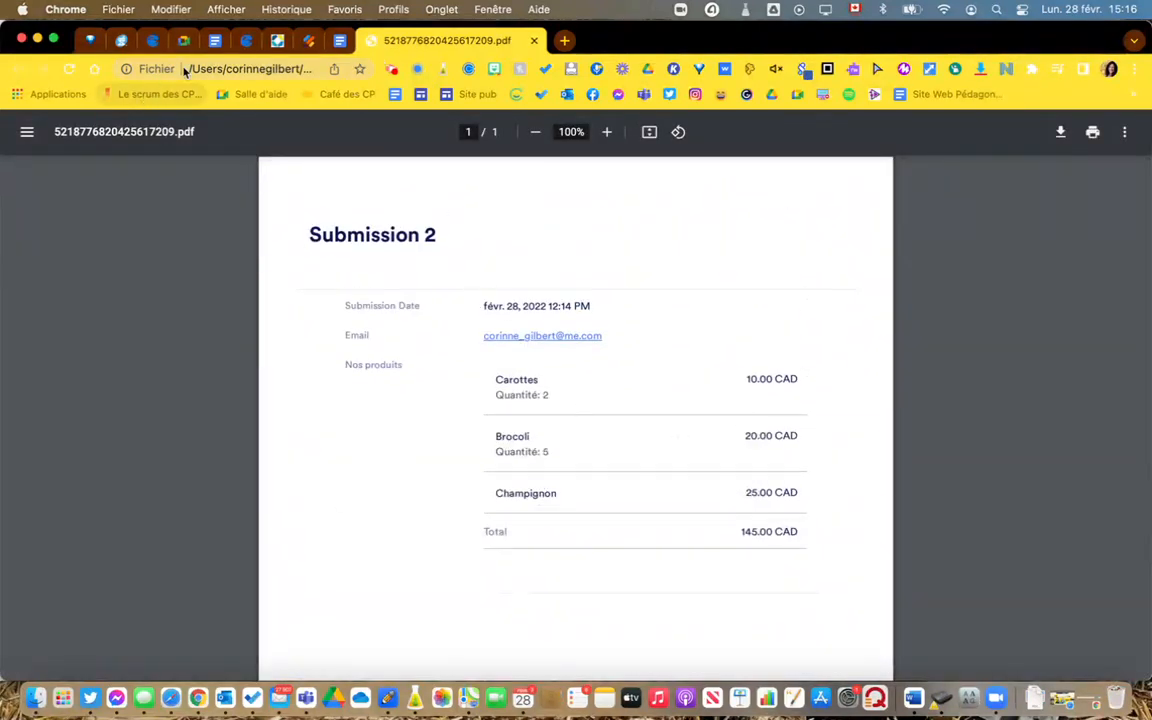
click(308, 40)
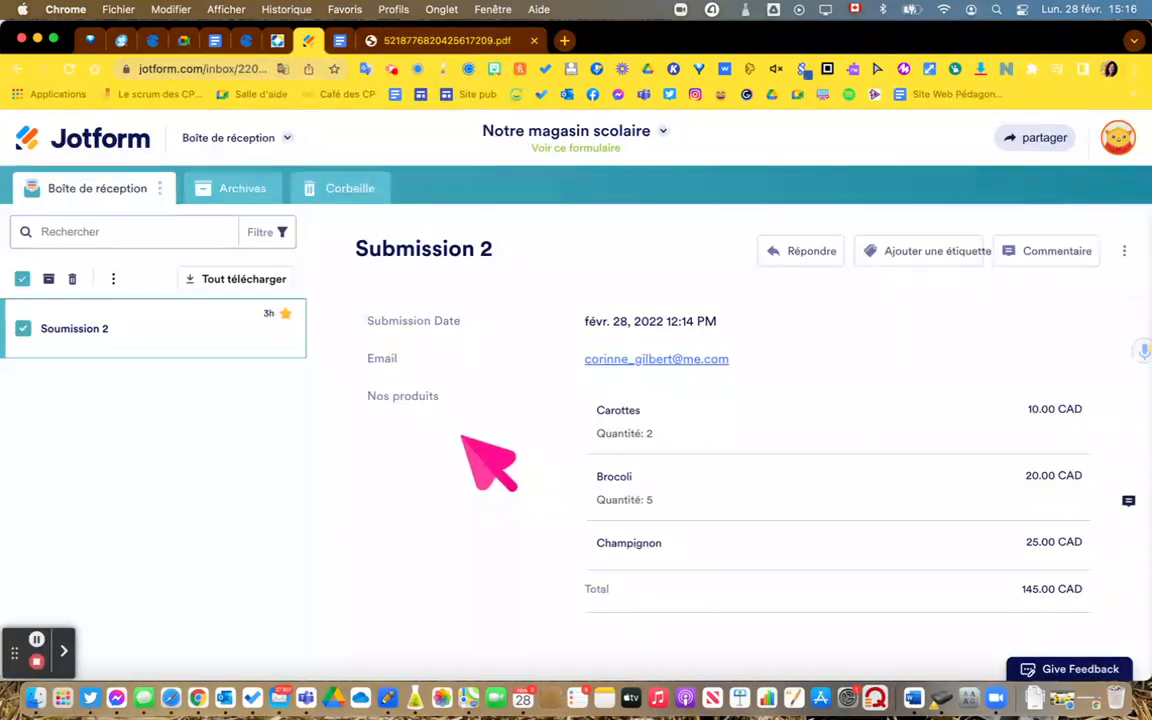
Step: View the "Notre magasin scolaire" form in the form builder and its response table, and reopen its submissions inbox
click(284, 140)
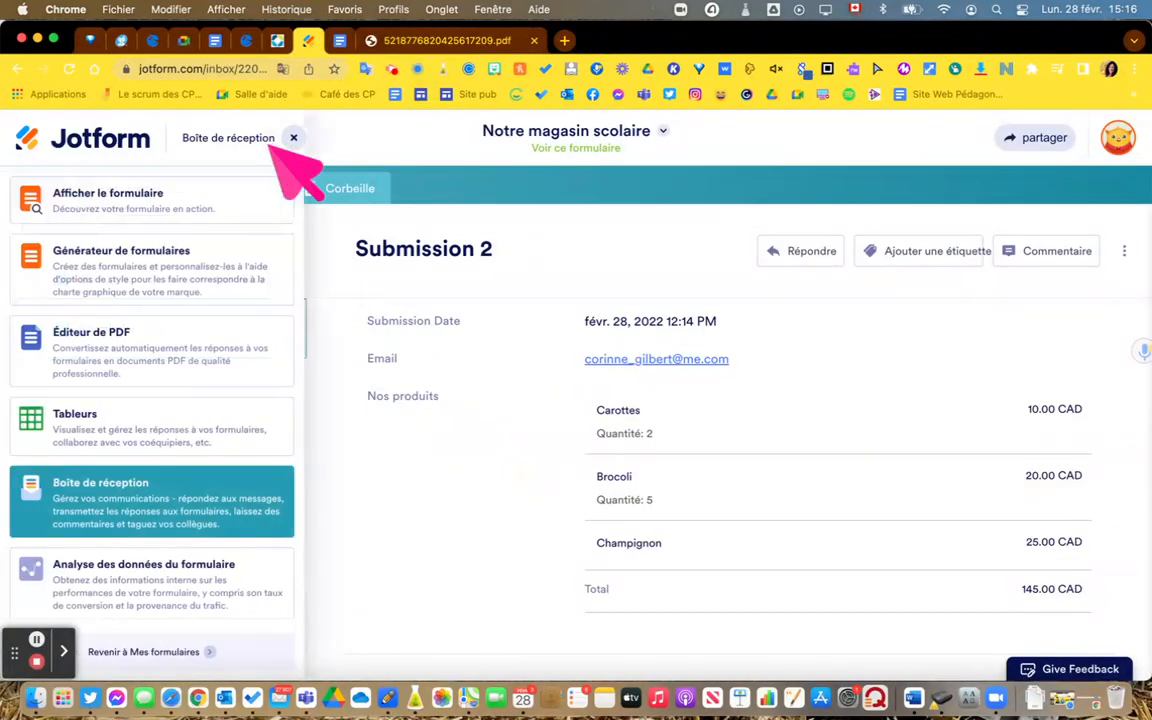
click(181, 270)
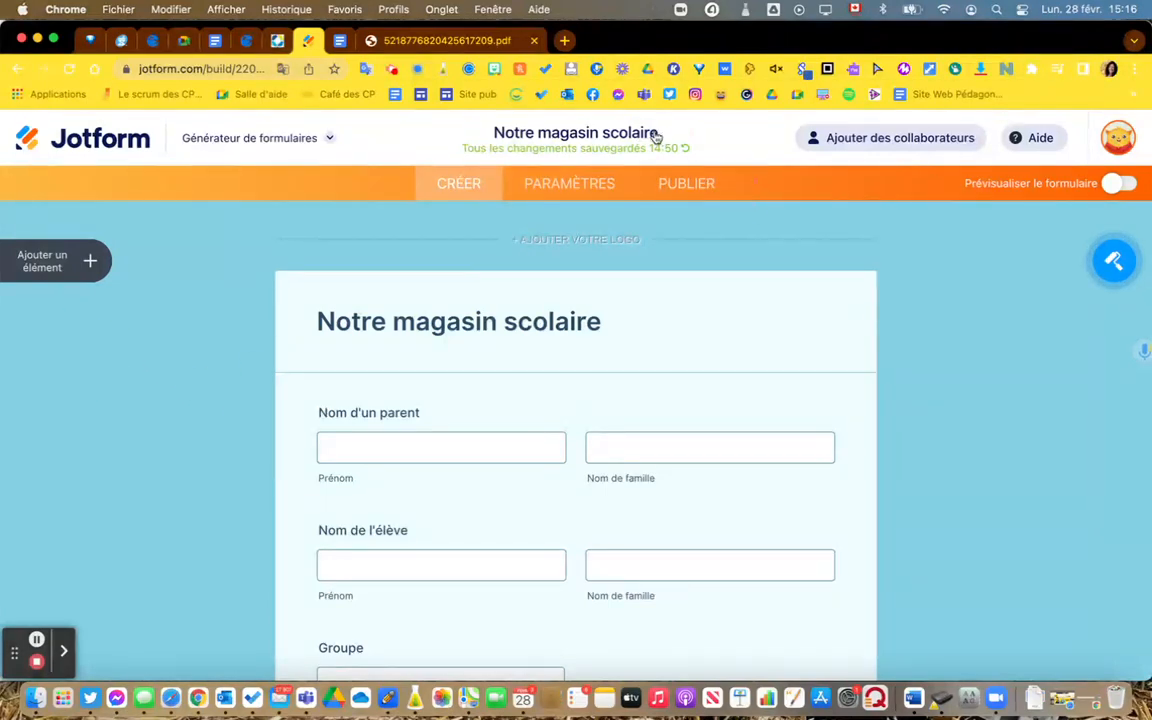
click(330, 139)
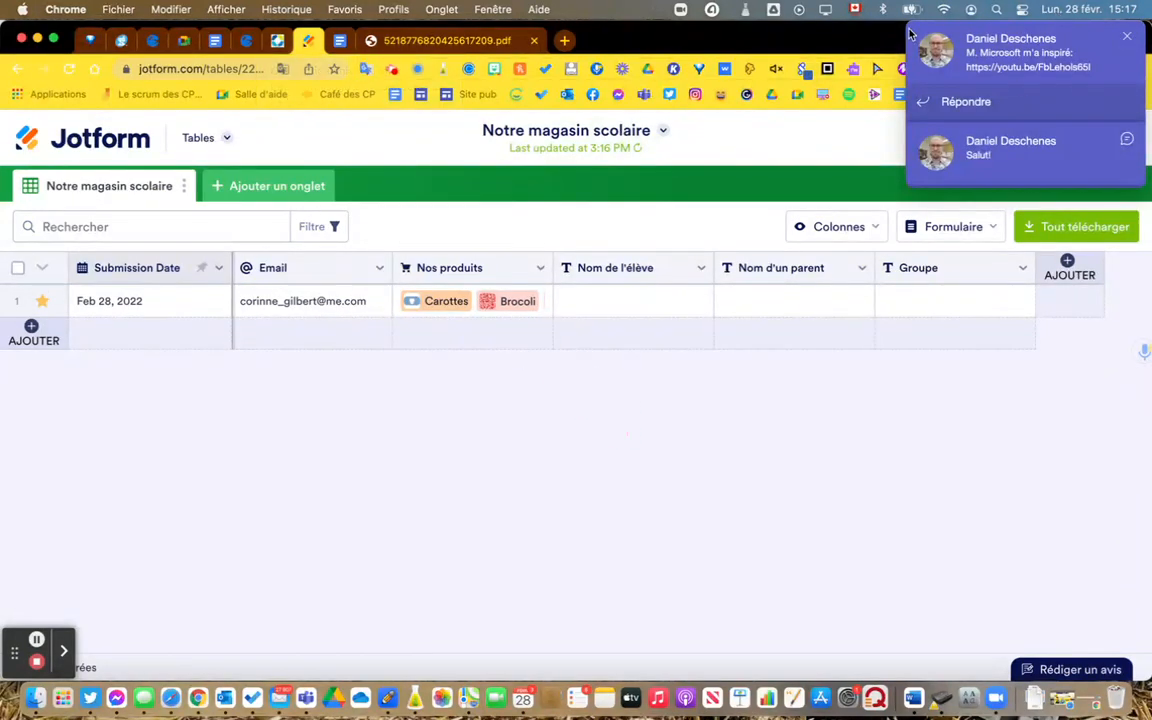
click(1107, 43)
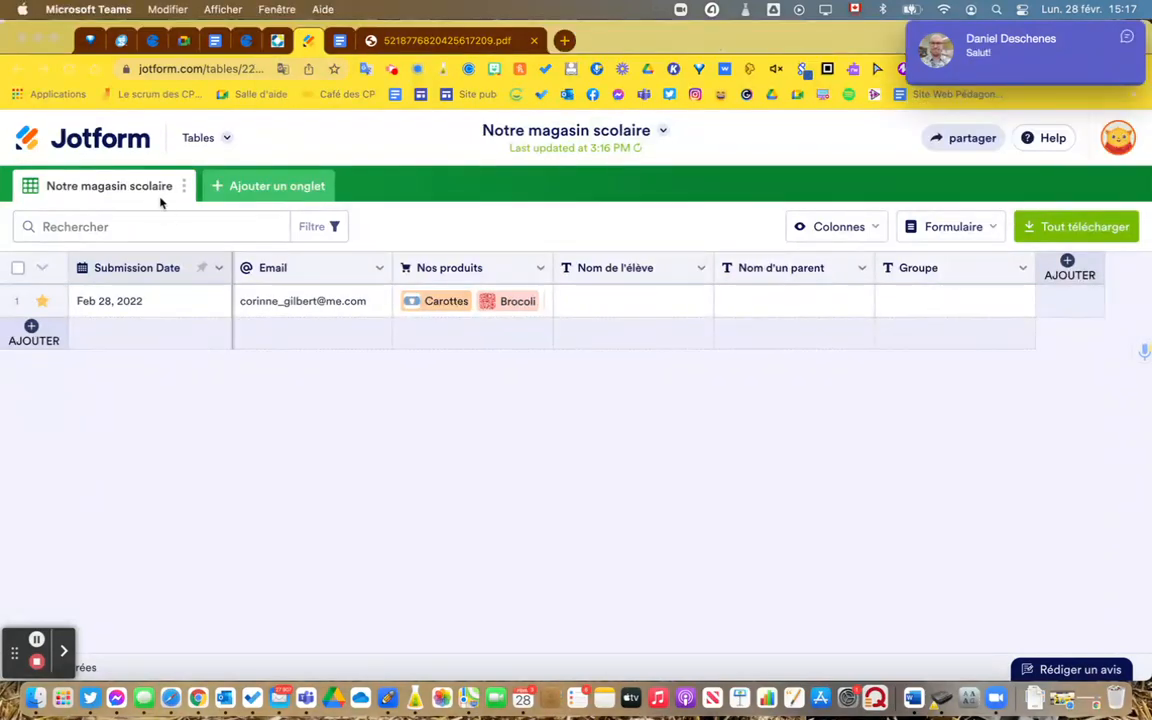
click(227, 137)
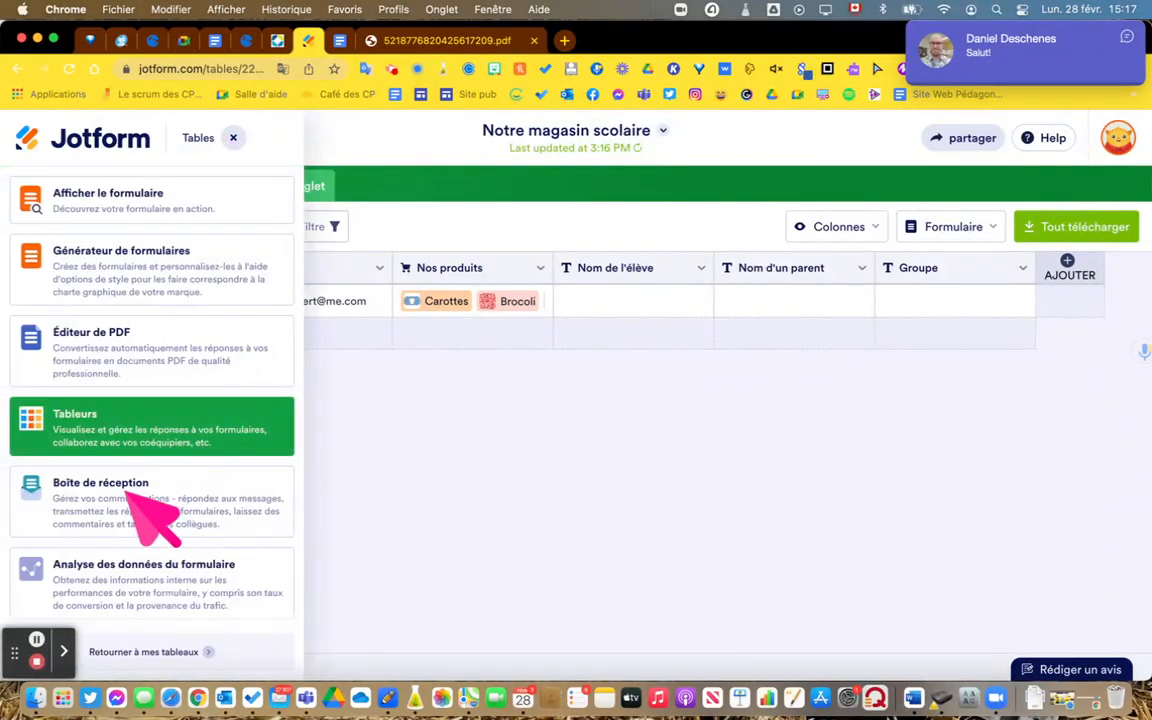
click(128, 494)
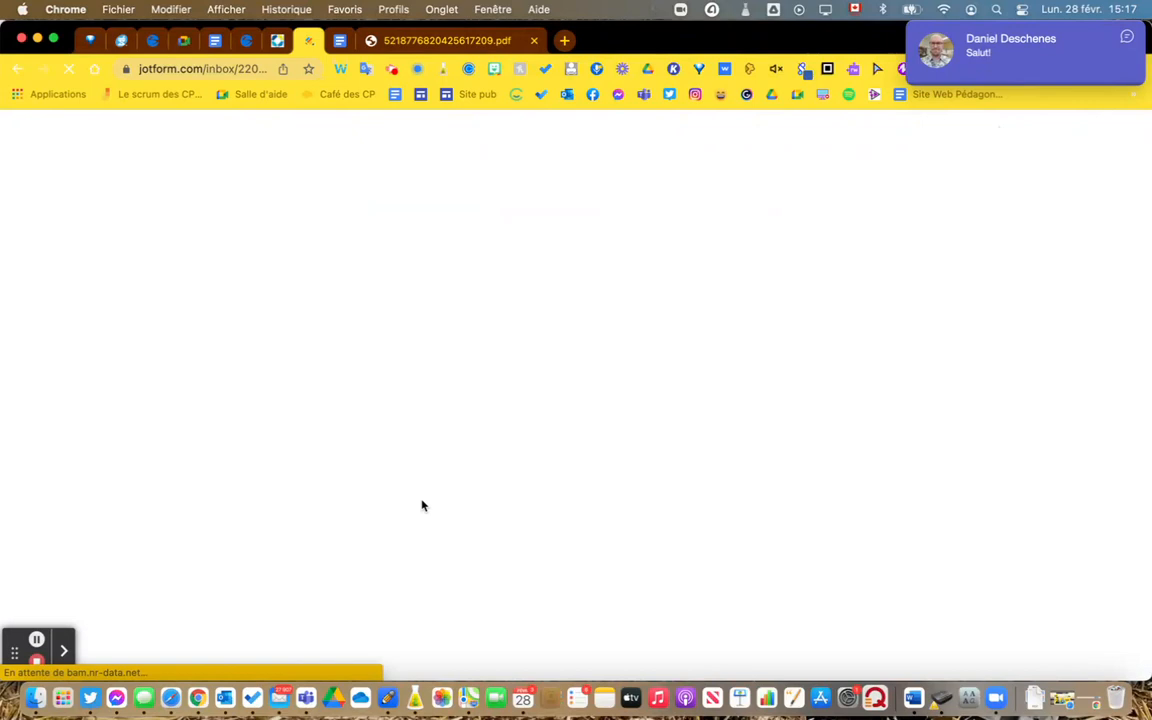